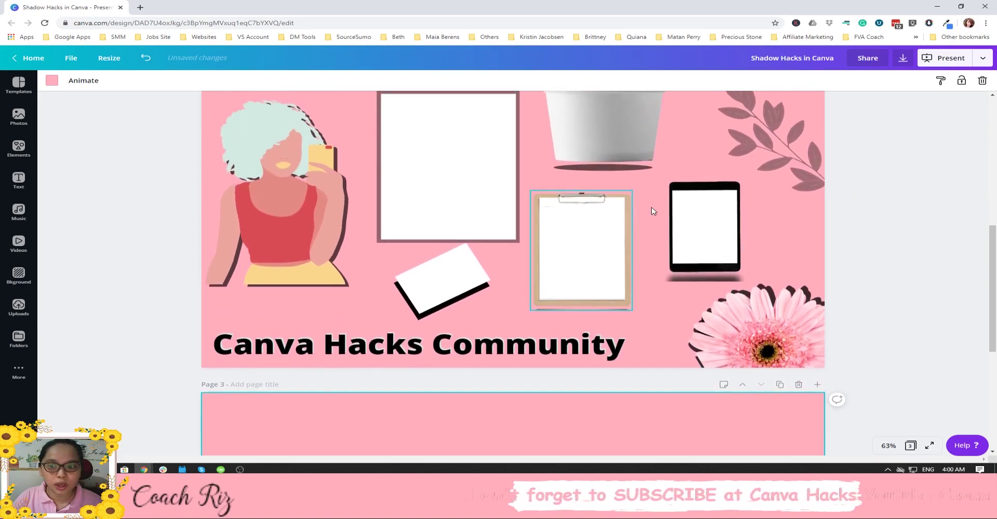
pyautogui.scroll(-3, 213, 138)
pyautogui.scroll(2, 280, 180)
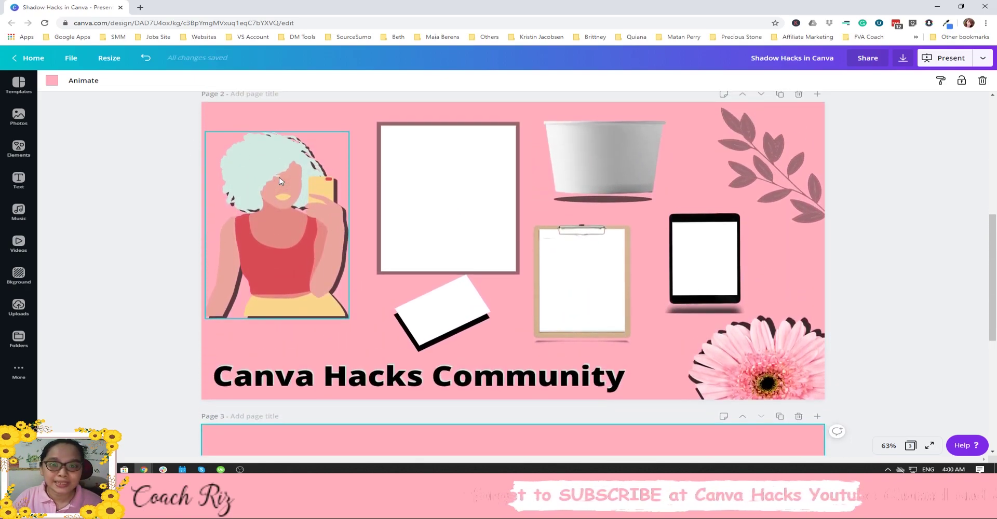
pyautogui.scroll(-3, 280, 180)
pyautogui.scroll(3, 273, 175)
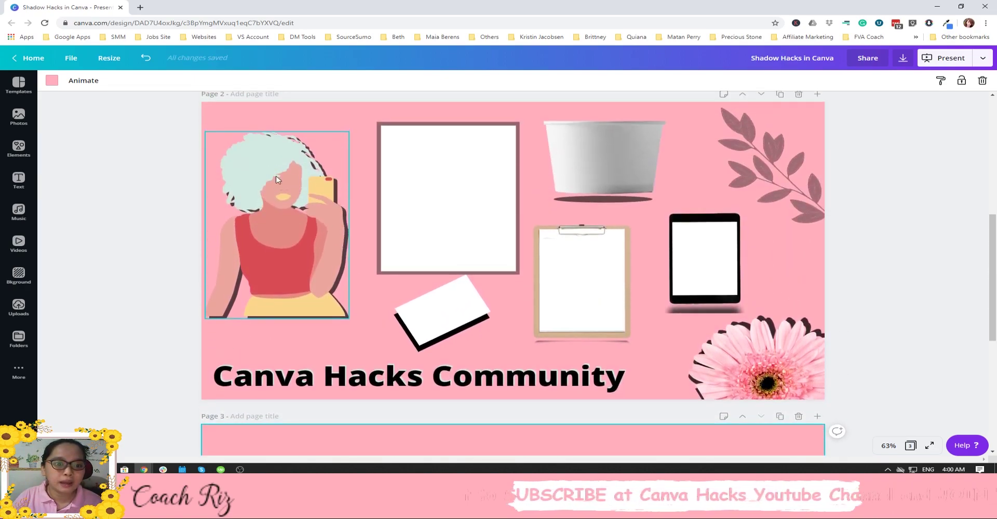
pyautogui.scroll(-2, 292, 185)
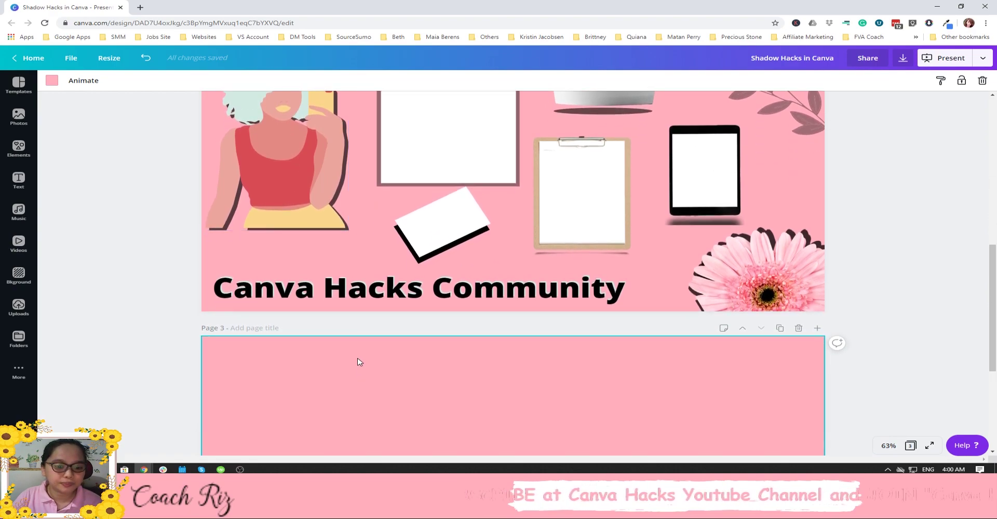
# Add the Pastel Ladies illustration of the blonde woman with green glasses to page 3.
pyautogui.scroll(-3, 360, 368)
pyautogui.click(19, 148)
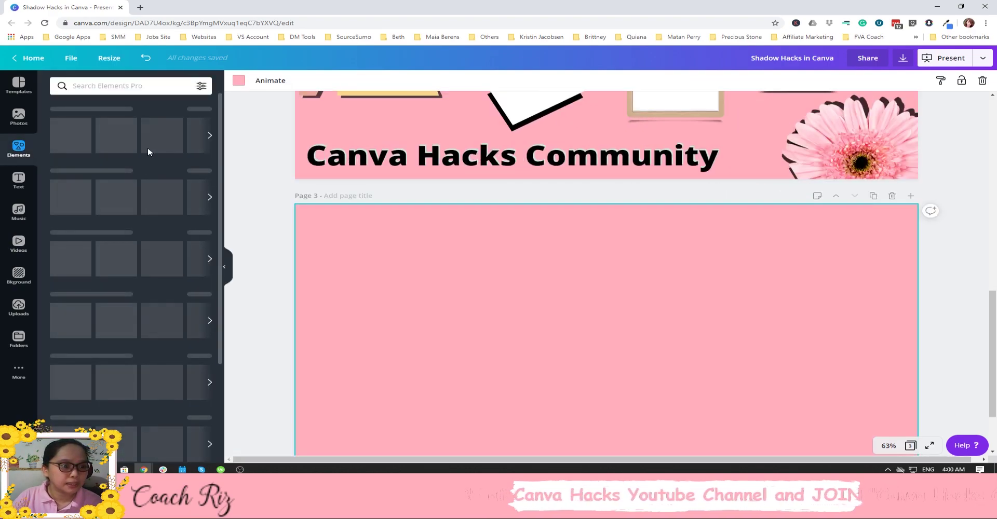
pyautogui.scroll(-20, 154, 150)
pyautogui.scroll(-20, 154, 151)
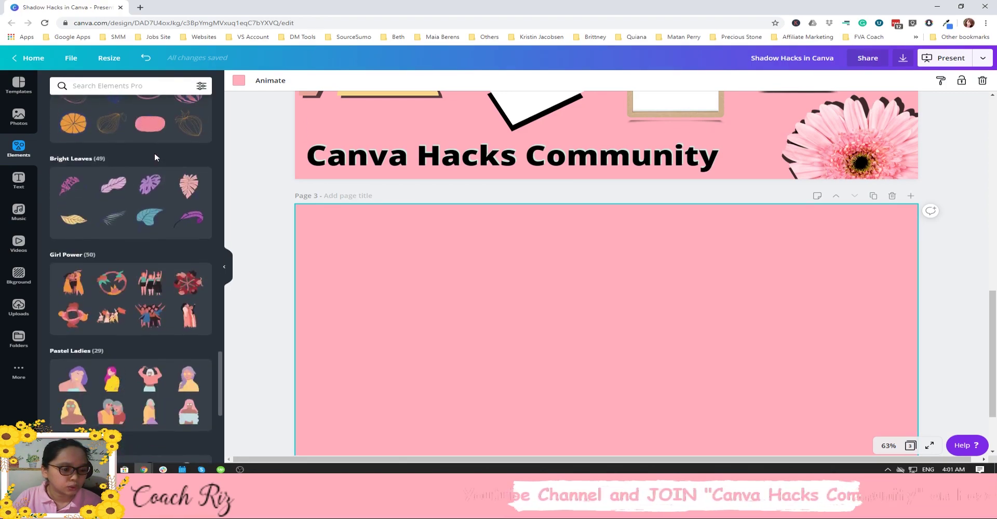
pyautogui.scroll(-3, 155, 157)
pyautogui.scroll(-2, 364, 299)
pyautogui.click(86, 285)
# Move the woman illustration to the left part of page 3 and resize it.
pyautogui.scroll(2, 605, 332)
pyautogui.moveTo(610, 364); pyautogui.dragTo(383, 322)
pyautogui.scroll(-2, 446, 318)
pyautogui.moveTo(441, 282); pyautogui.dragTo(470, 310)
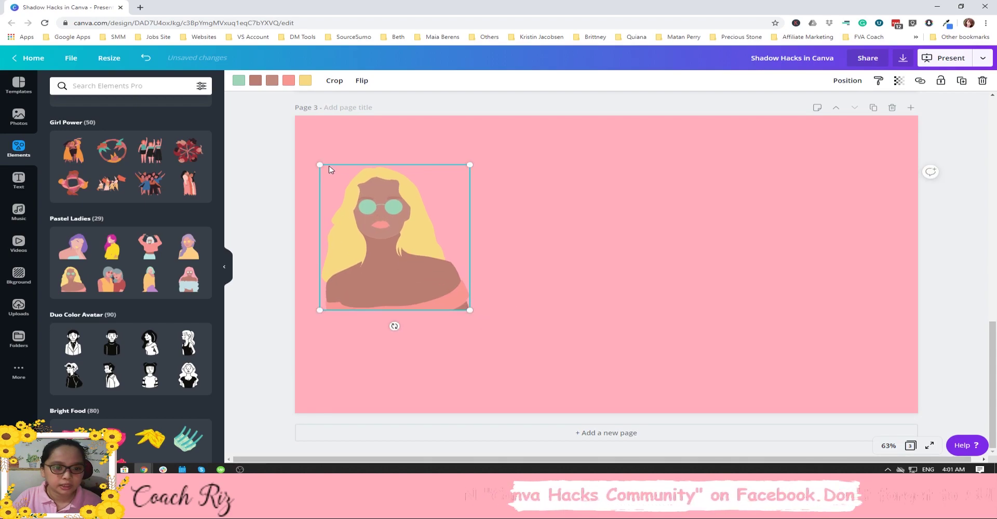
pyautogui.moveTo(321, 163); pyautogui.dragTo(314, 159)
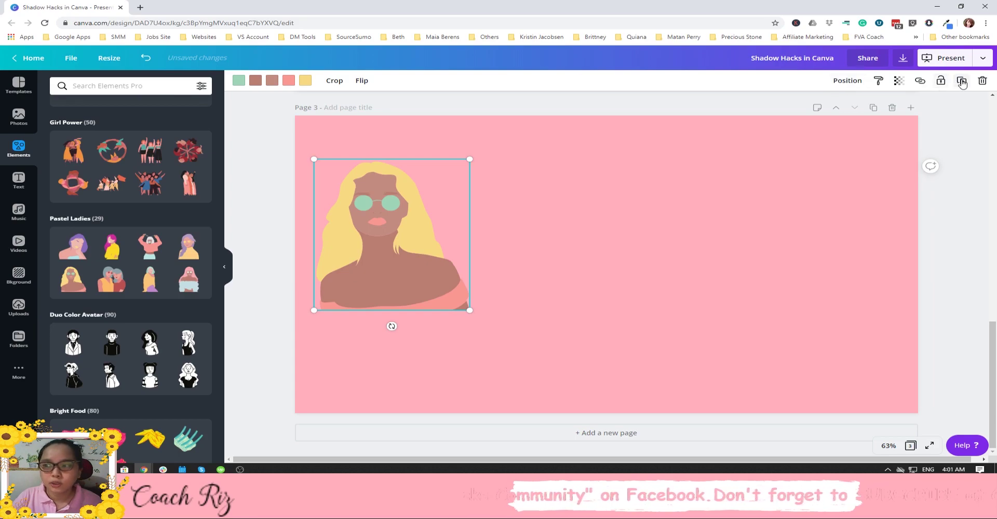
# Duplicate the woman illustration, place the copy to the right of the original and recolour its glasses black.
pyautogui.click(962, 82)
pyautogui.moveTo(394, 234); pyautogui.dragTo(551, 214)
pyautogui.click(238, 80)
pyautogui.click(61, 168)
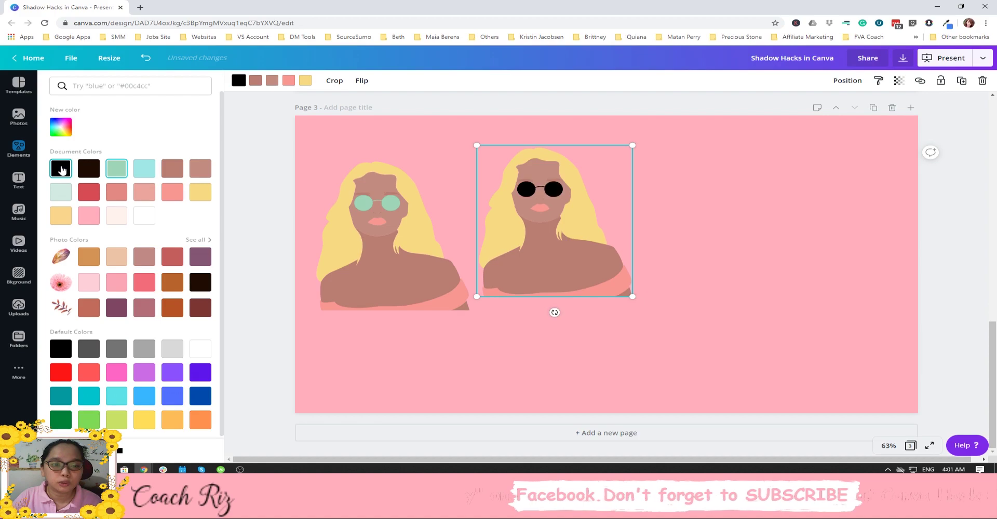
# Recolour the copy's two brown skin tones very dark brown.
pyautogui.click(255, 80)
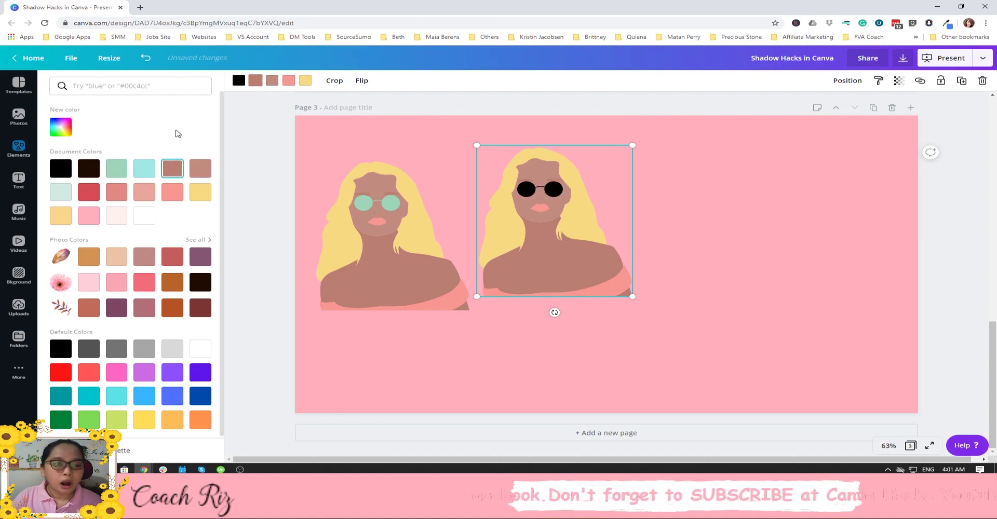
pyautogui.click(87, 171)
pyautogui.click(272, 81)
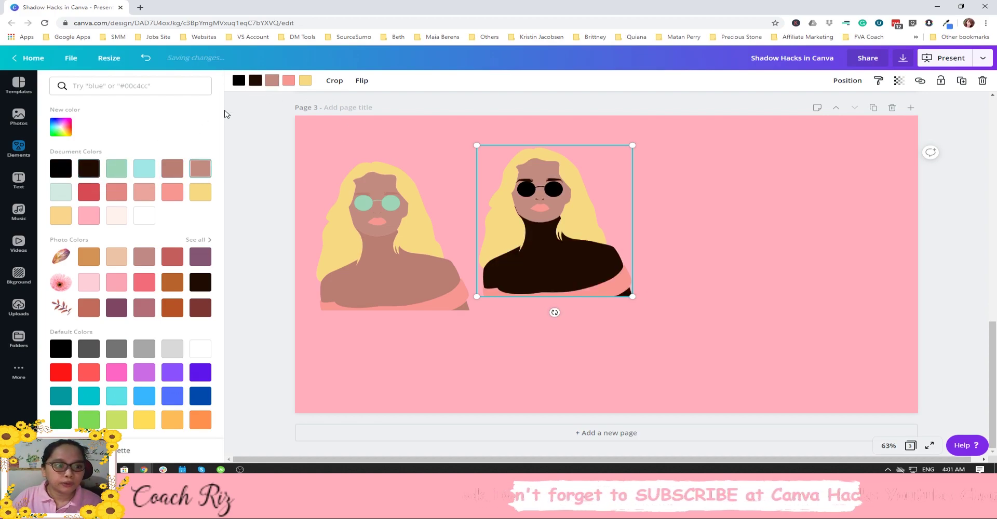
pyautogui.click(114, 170)
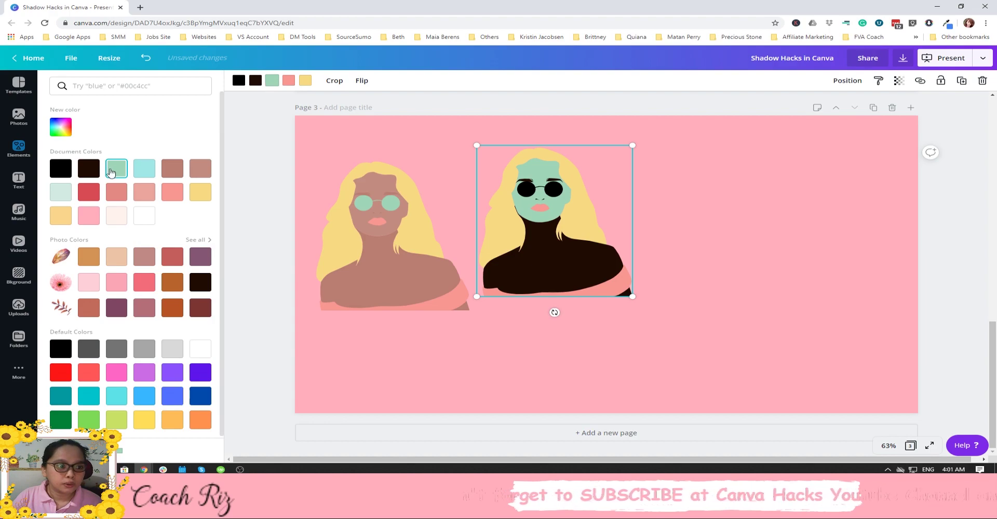
pyautogui.click(80, 172)
# Recolour the copy's pink lips and top and its yellow hair black.
pyautogui.click(286, 83)
pyautogui.click(60, 168)
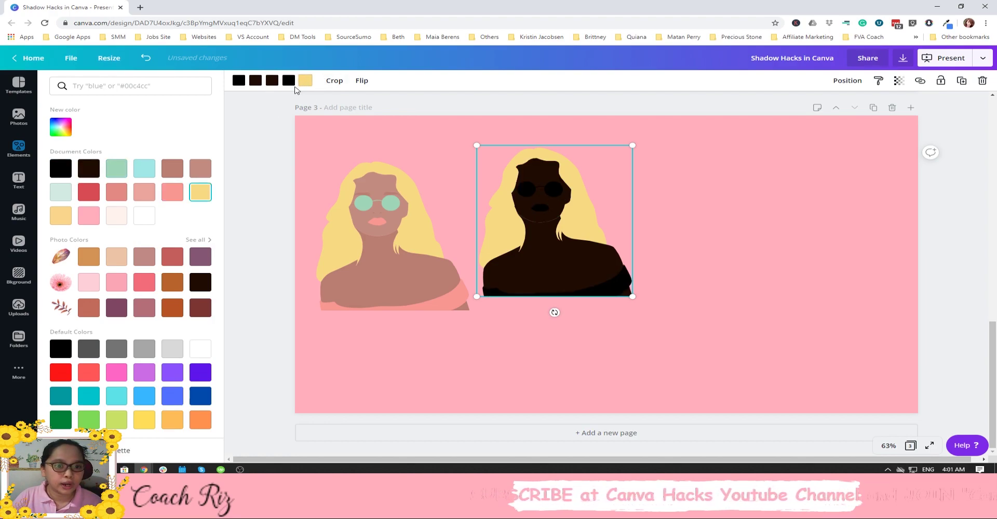
pyautogui.click(305, 85)
pyautogui.click(305, 81)
pyautogui.click(60, 168)
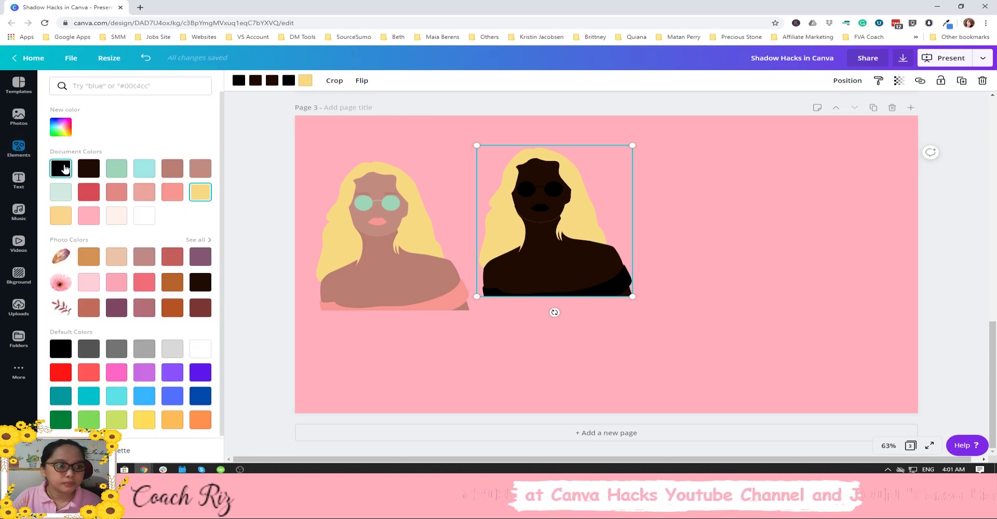
# Change the copy's two dark brown skin tones to black for a solid silhouette.
pyautogui.click(256, 80)
pyautogui.click(60, 168)
pyautogui.click(272, 80)
pyautogui.click(61, 169)
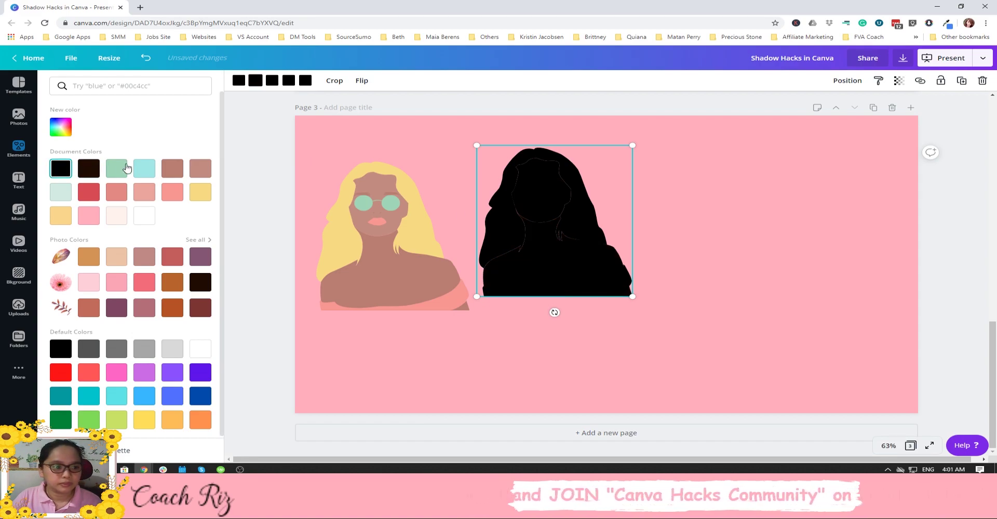
pyautogui.click(61, 171)
# Place the black silhouette behind the coloured woman, offset slightly up and to the right.
pyautogui.moveTo(584, 249); pyautogui.dragTo(421, 267)
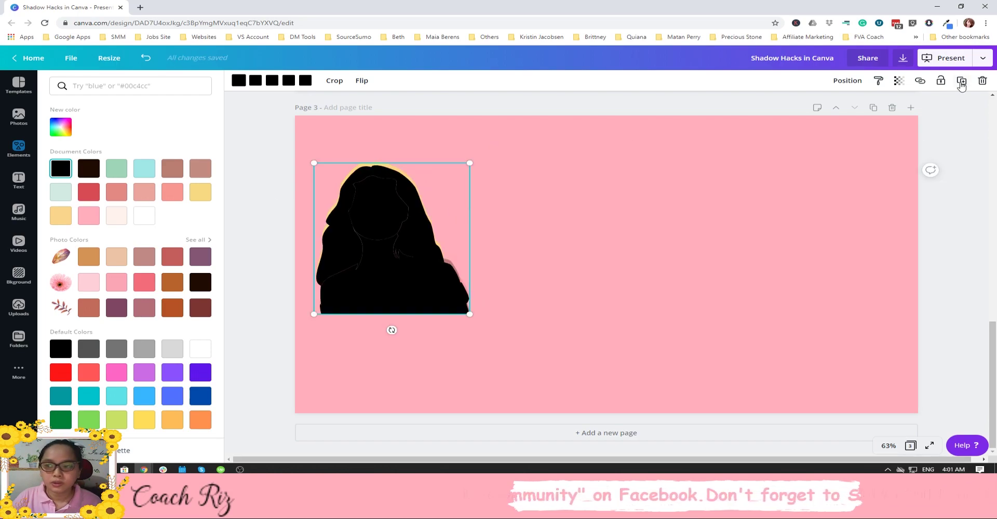
pyautogui.click(851, 82)
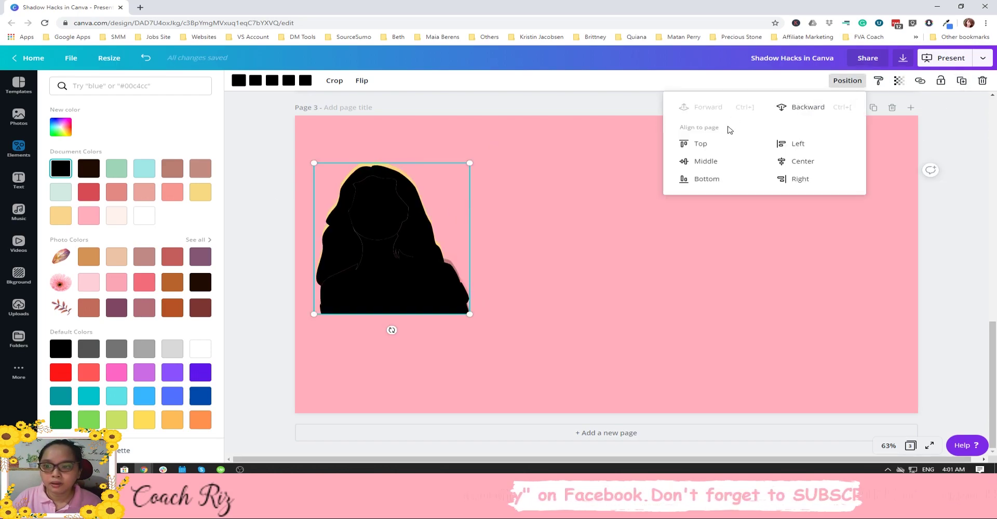
pyautogui.click(804, 110)
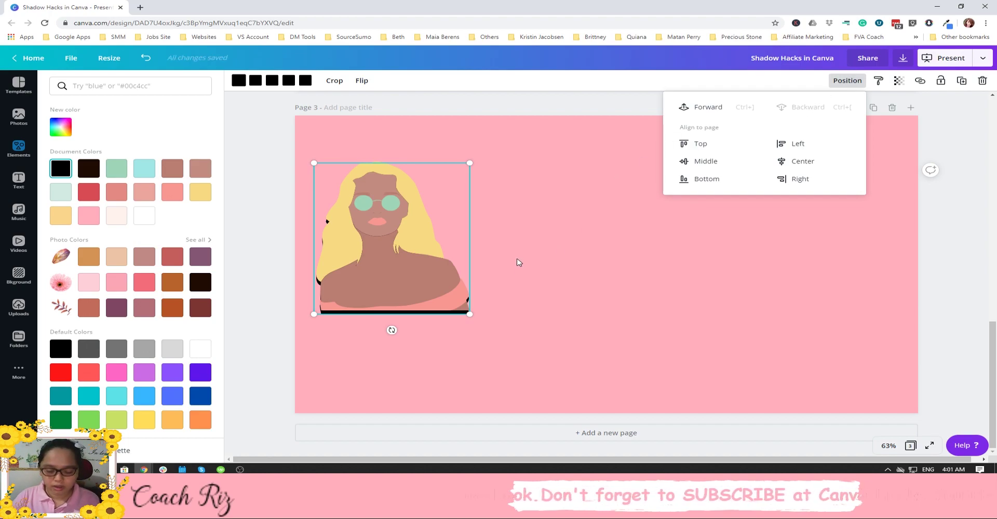
pyautogui.hotkey('shift', 'Right')
pyautogui.hotkey('shift', 'Up')
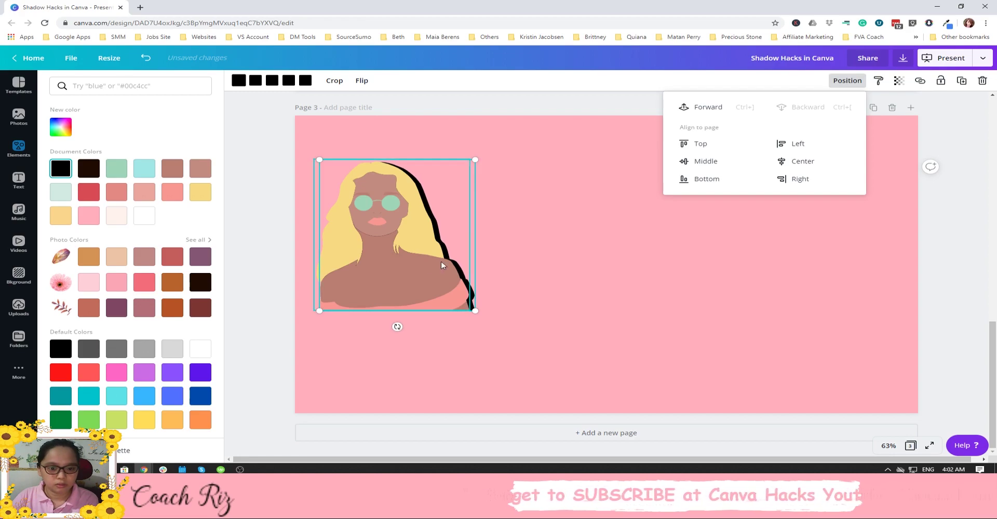
# Enlarge the silhouette slightly so it outlines the woman on both sides, and make it semi-transparent.
pyautogui.moveTo(319, 311); pyautogui.dragTo(313, 313)
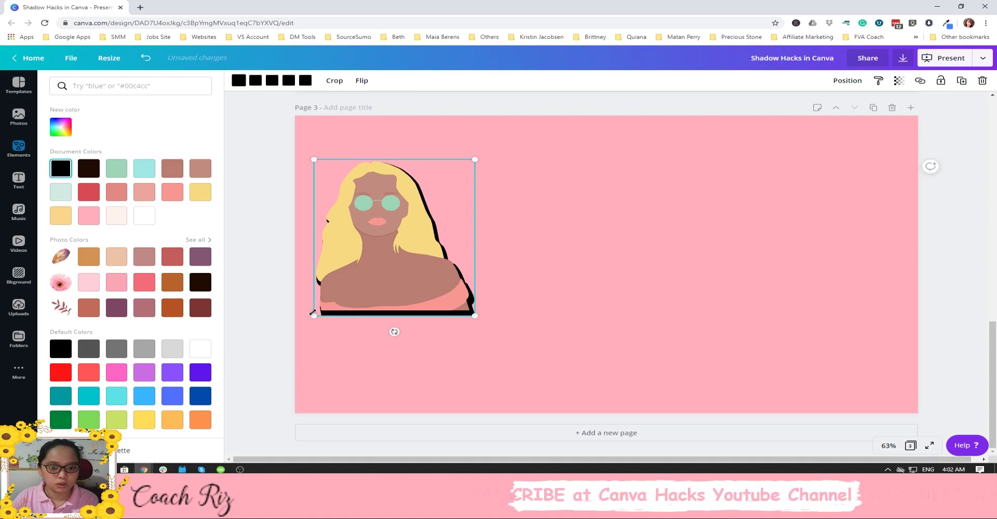
pyautogui.press('Left')
pyautogui.press('Left')
pyautogui.press('Left')
pyautogui.press('Left')
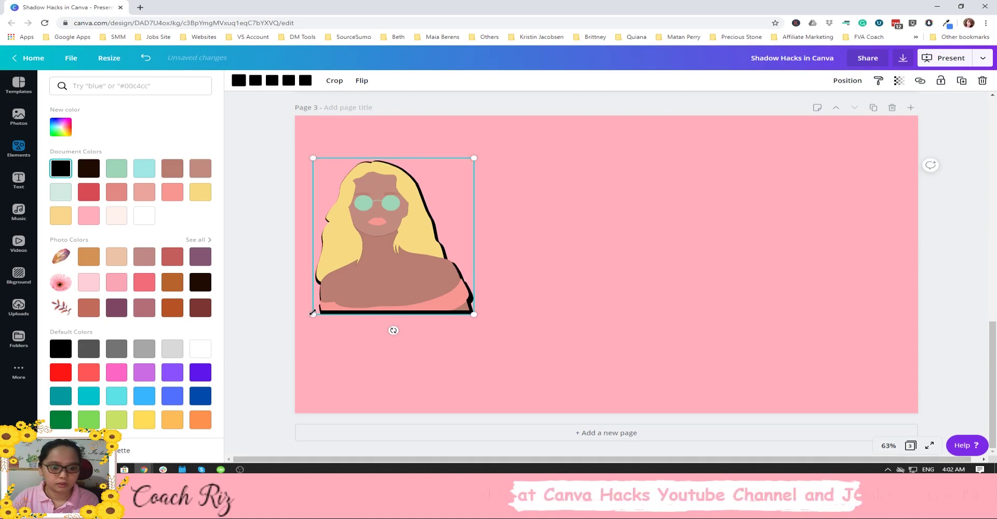
pyautogui.click(903, 87)
pyautogui.moveTo(874, 104); pyautogui.dragTo(842, 108)
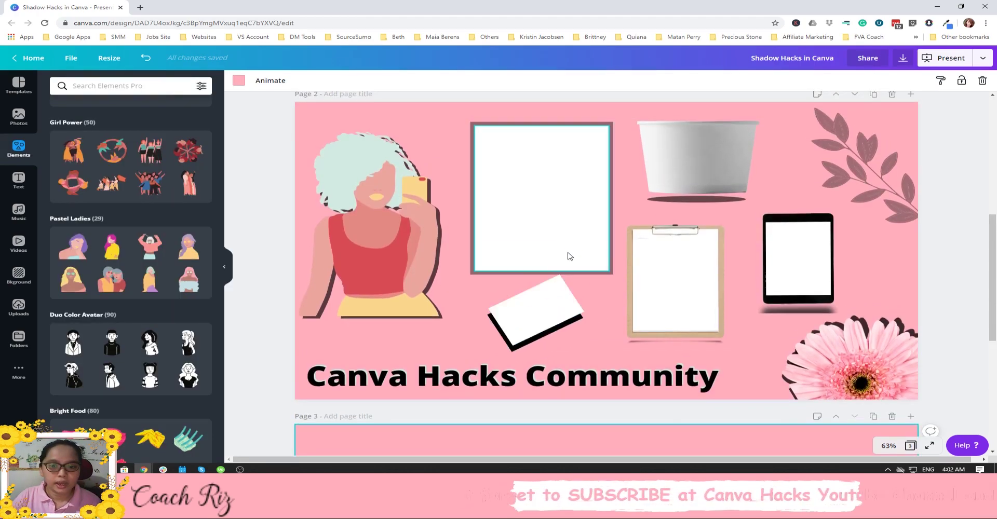
# Add a plain square from the Shapes collection to page 3.
pyautogui.scroll(2, 544, 234)
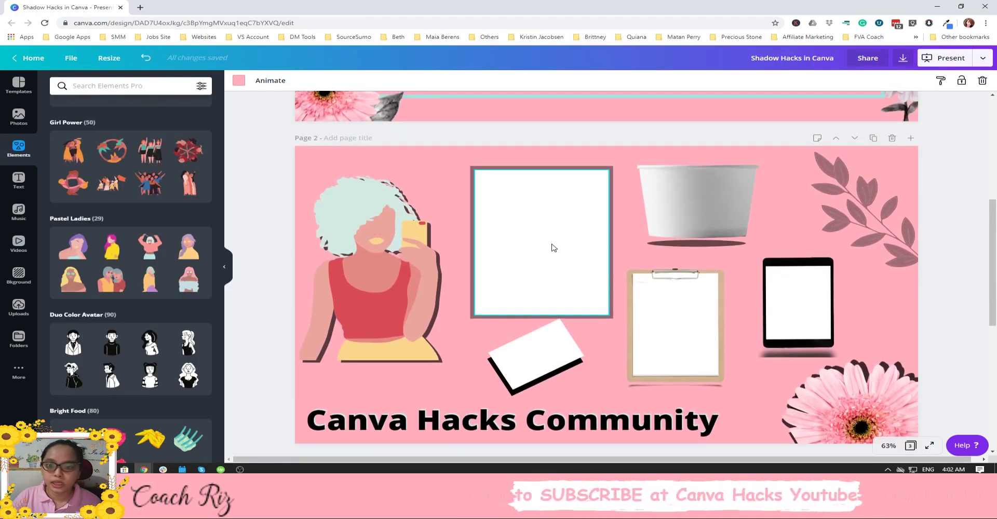
pyautogui.scroll(-6, 493, 281)
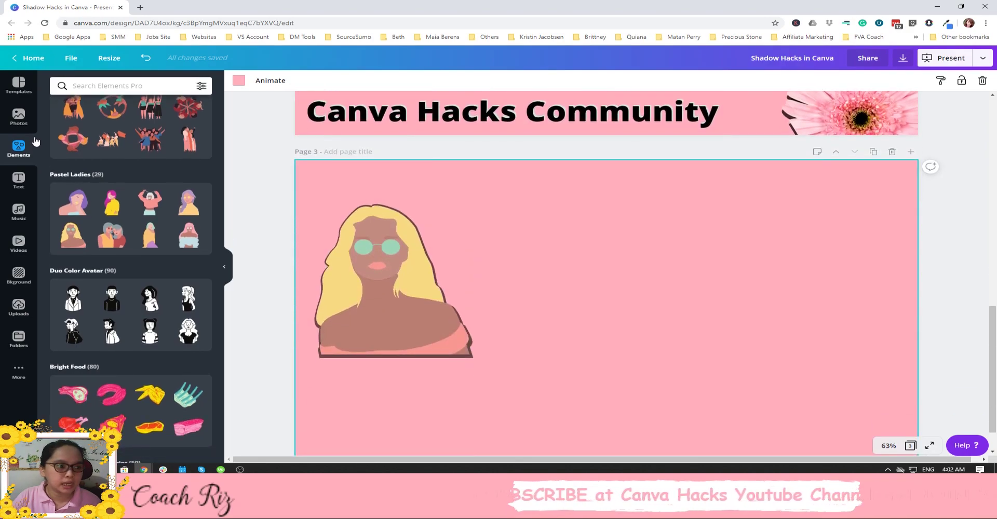
pyautogui.scroll(15, 136, 103)
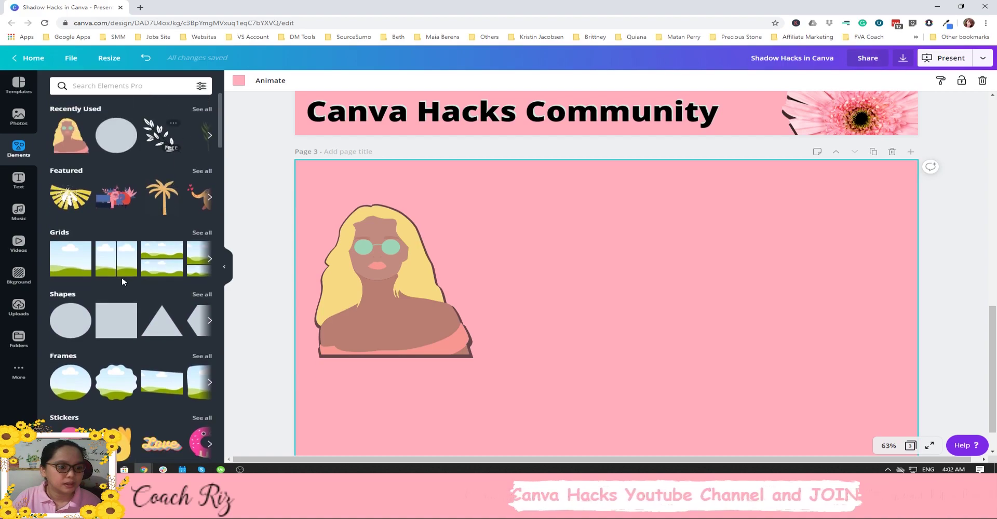
pyautogui.click(200, 306)
pyautogui.click(130, 121)
# Reshape the square into a portrait rectangle beside the woman, about her height, and colour it white.
pyautogui.moveTo(704, 391)
pyautogui.mouseDown()
pyautogui.moveTo(659, 353)
pyautogui.moveTo(690, 381)
pyautogui.mouseUp()
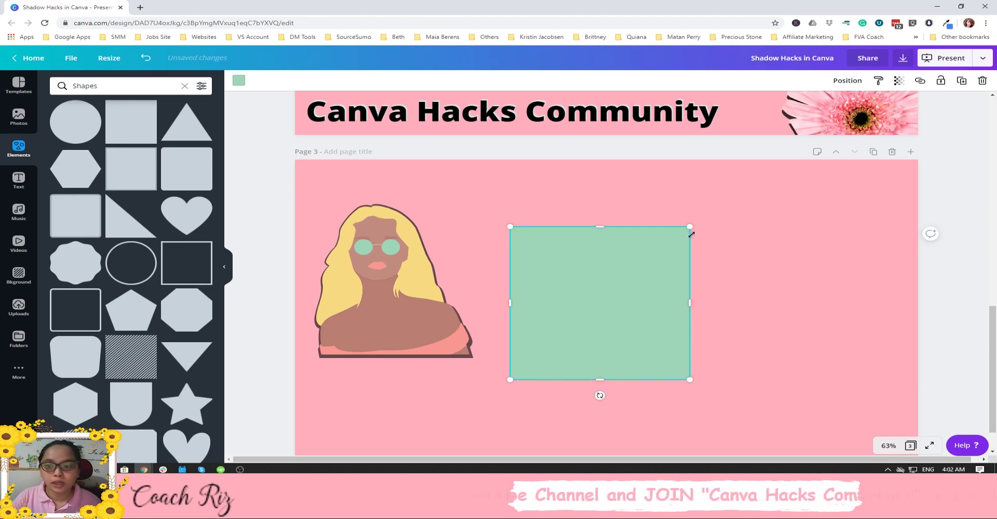
pyautogui.moveTo(692, 233); pyautogui.dragTo(659, 254)
pyautogui.moveTo(659, 310); pyautogui.dragTo(563, 236)
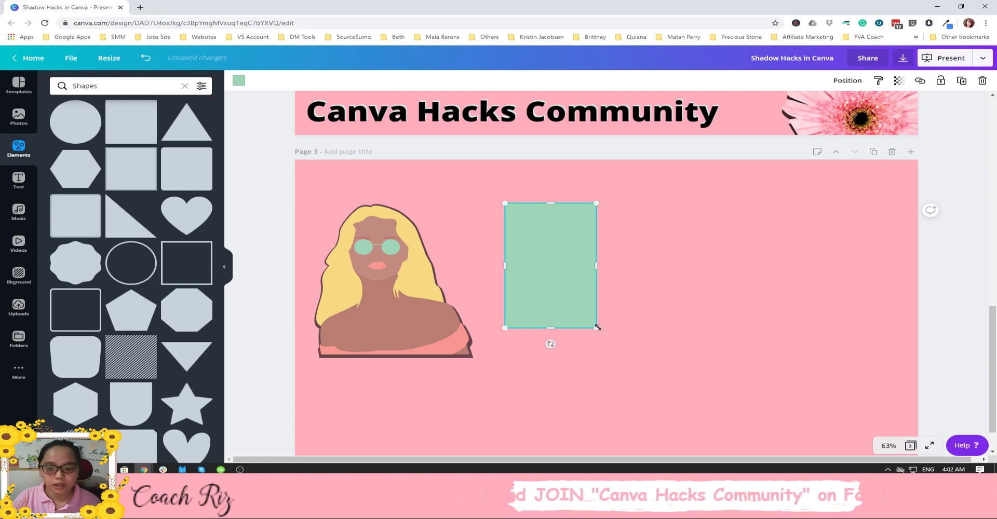
pyautogui.moveTo(596, 328); pyautogui.dragTo(632, 345)
pyautogui.moveTo(608, 274); pyautogui.dragTo(627, 276)
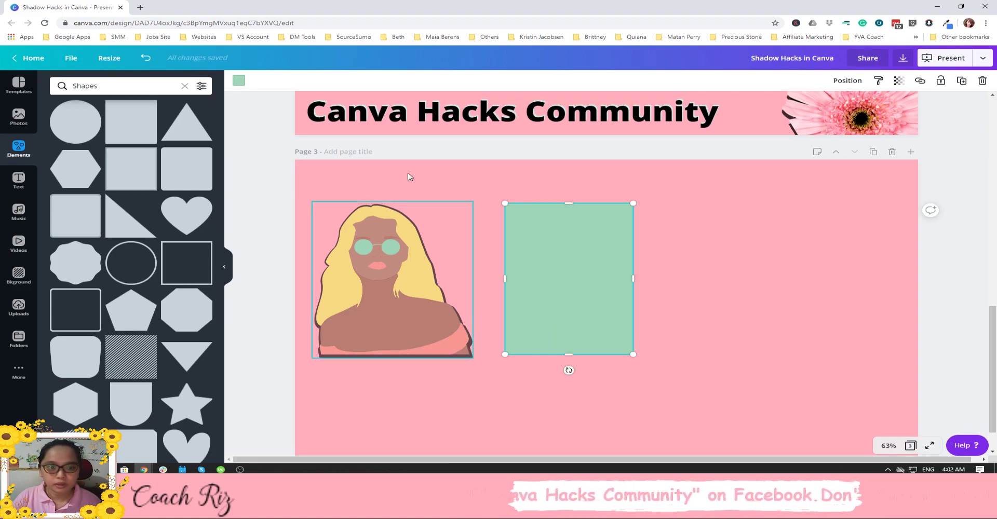
pyautogui.click(239, 81)
pyautogui.click(144, 218)
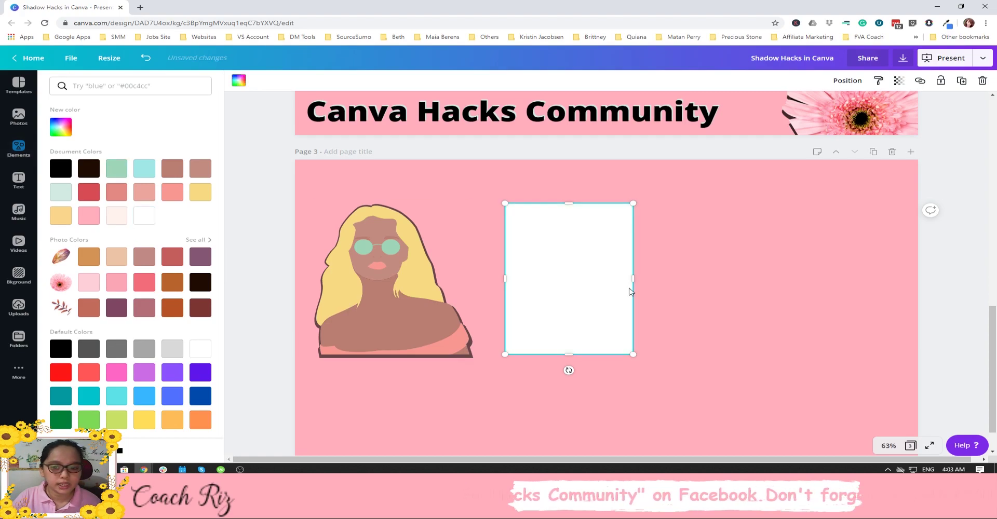
# Duplicate the white rectangle, colour the copy black and send it behind the white one.
pyautogui.click(961, 82)
pyautogui.click(848, 80)
pyautogui.click(611, 298)
pyautogui.click(238, 80)
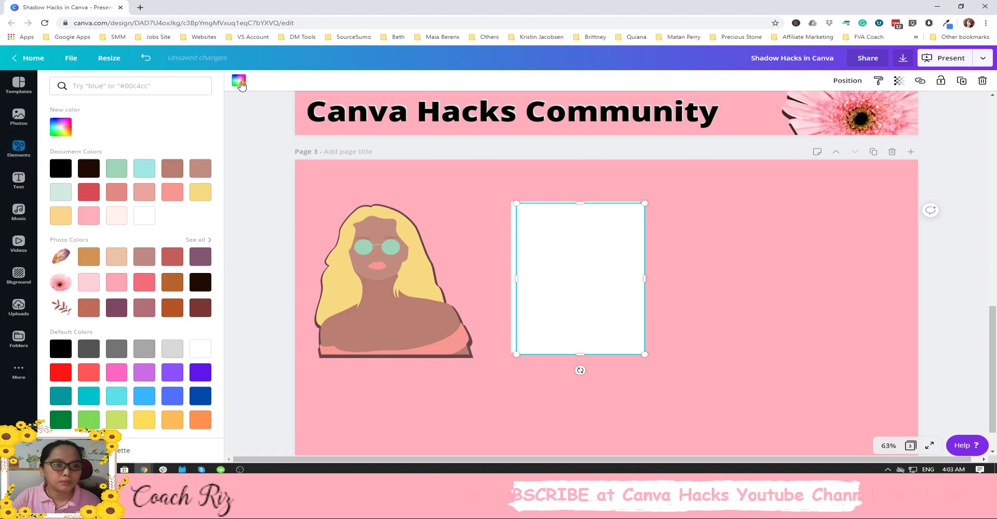
pyautogui.click(60, 168)
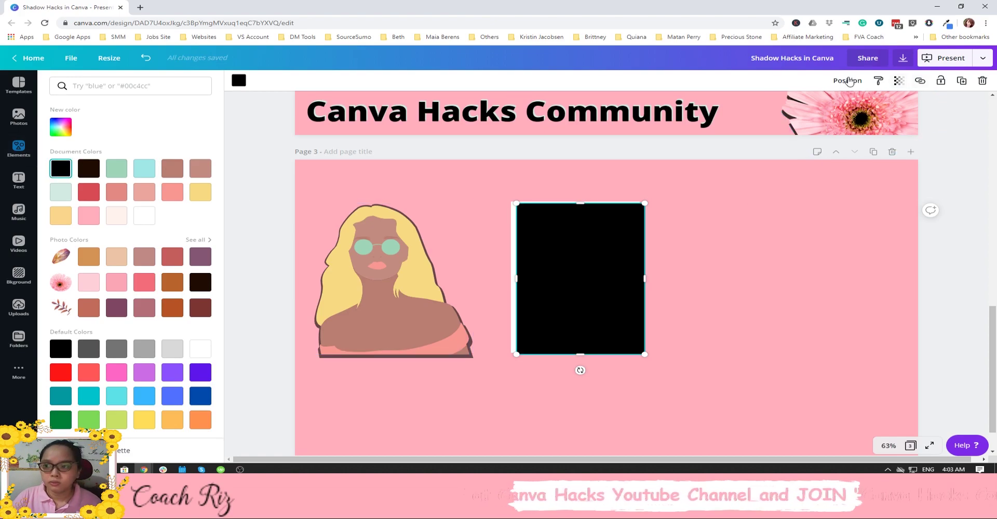
pyautogui.click(847, 81)
pyautogui.click(805, 107)
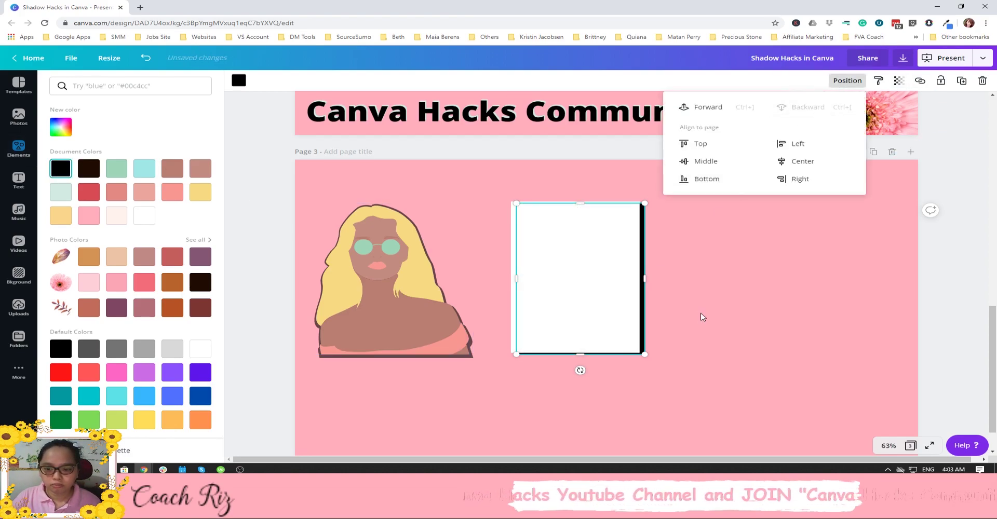
# Enlarge the black rectangle and nudge it into position as an even border around the white rectangle.
pyautogui.moveTo(516, 203); pyautogui.dragTo(498, 199)
pyautogui.press('Down')
pyautogui.press('Down')
pyautogui.press('Down')
pyautogui.press('Down')
pyautogui.press('Down')
pyautogui.press('Down')
pyautogui.press('Down')
pyautogui.press('Down')
pyautogui.press('Down')
pyautogui.press('Left')
pyautogui.press('Left')
pyautogui.press('Left')
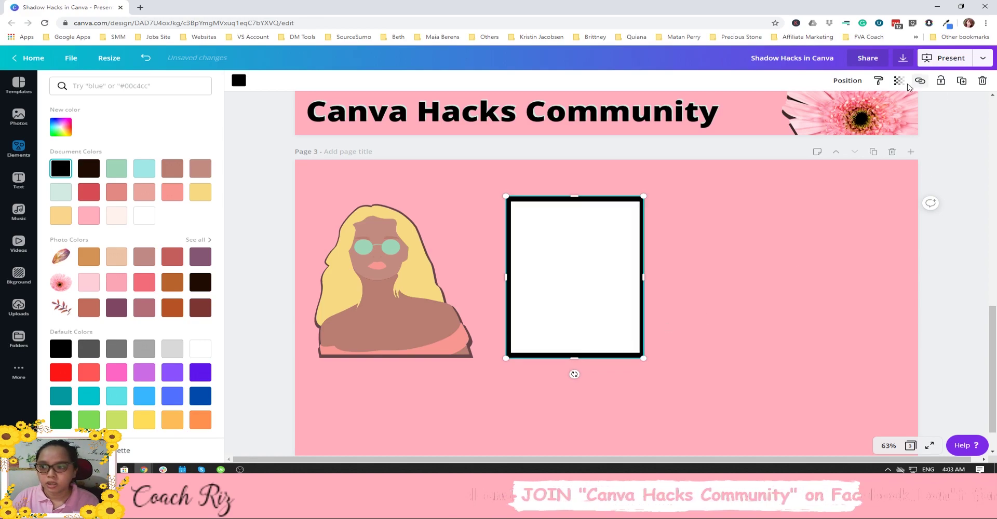
# Make the black border rectangle semi-transparent to form a soft shadow.
pyautogui.click(899, 82)
pyautogui.click(841, 104)
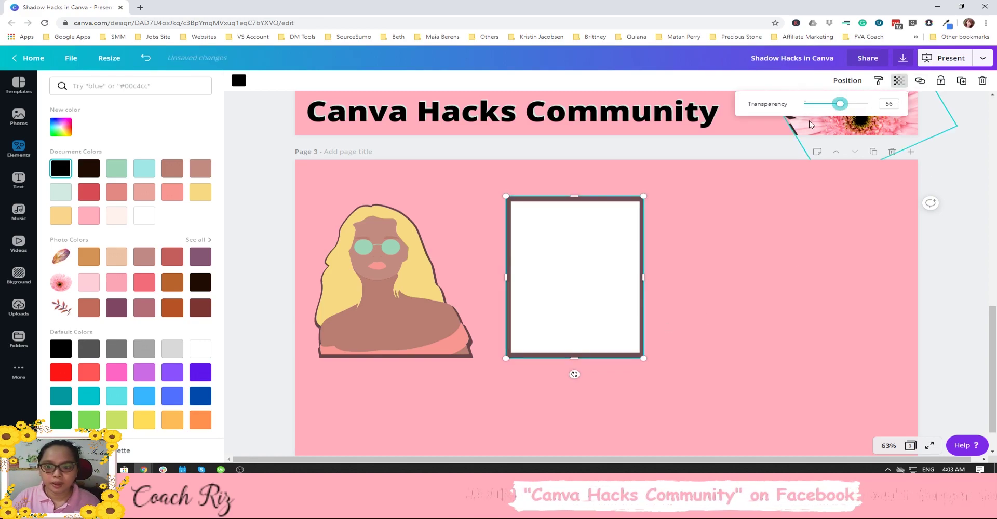
pyautogui.moveTo(816, 109); pyautogui.dragTo(833, 105)
# Duplicate the white rectangle on page 3 and place the copy to the right of the framed one.
pyautogui.click(578, 247)
pyautogui.scroll(4, 578, 248)
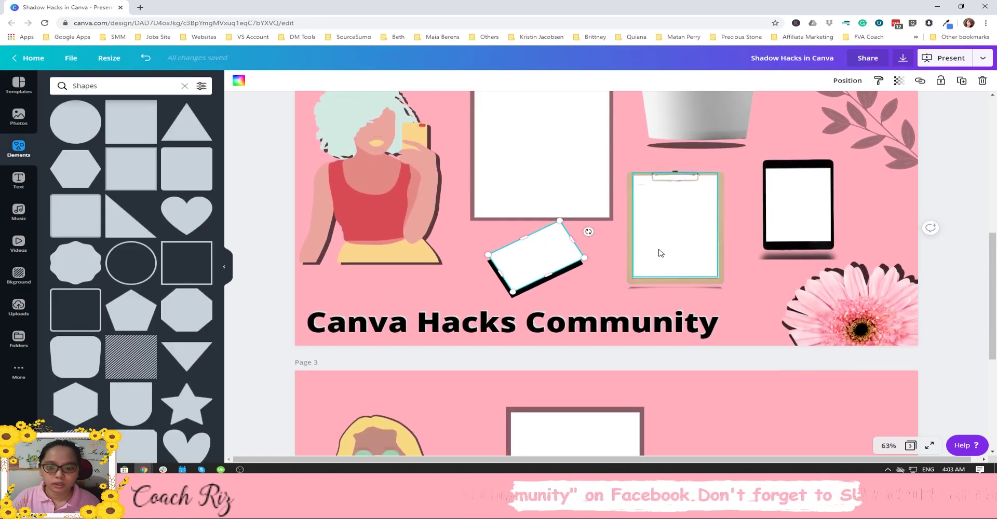
pyautogui.scroll(-3, 571, 276)
pyautogui.scroll(-1, 704, 234)
pyautogui.click(962, 81)
pyautogui.moveTo(612, 256); pyautogui.dragTo(776, 225)
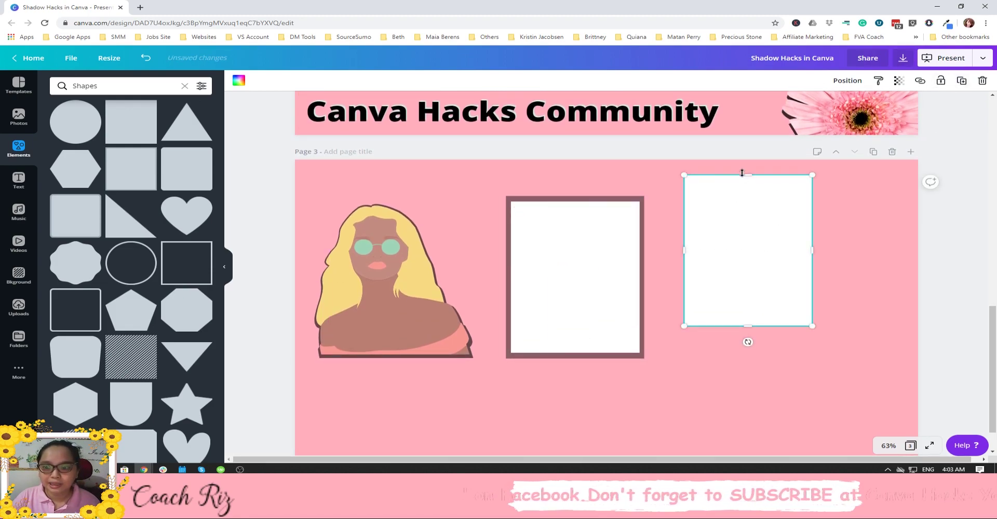
# Shrink and tilt the plain white rectangle beside the framed one, and make a black duplicate of it.
pyautogui.moveTo(749, 177); pyautogui.dragTo(743, 330)
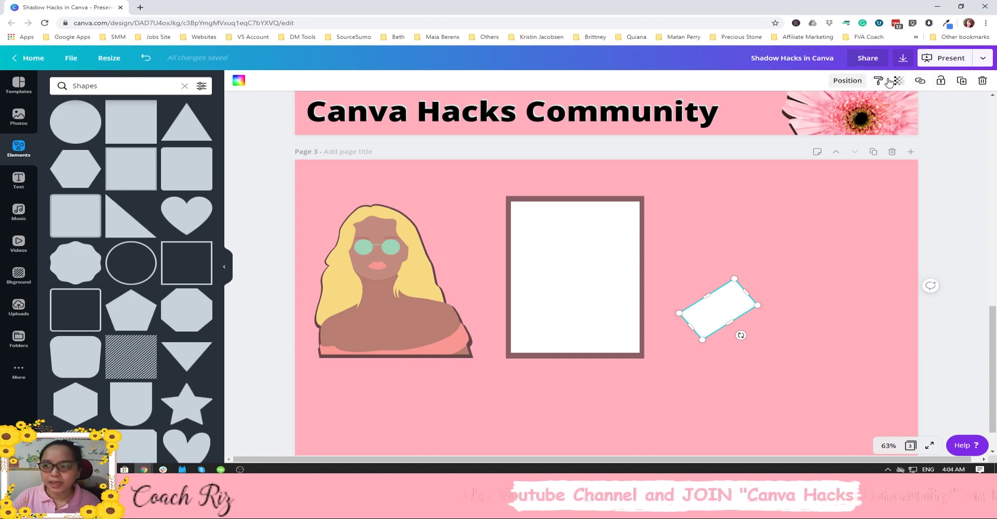
pyautogui.click(956, 82)
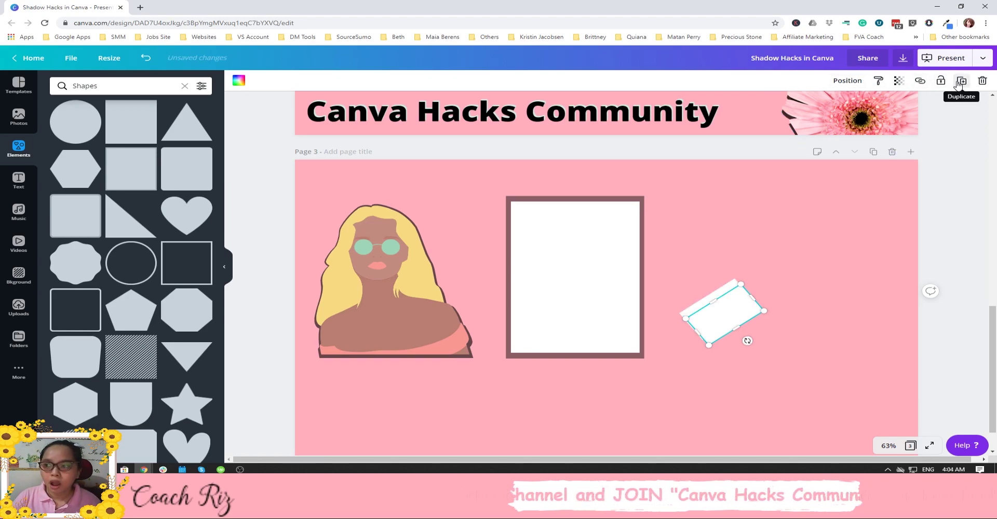
pyautogui.click(239, 83)
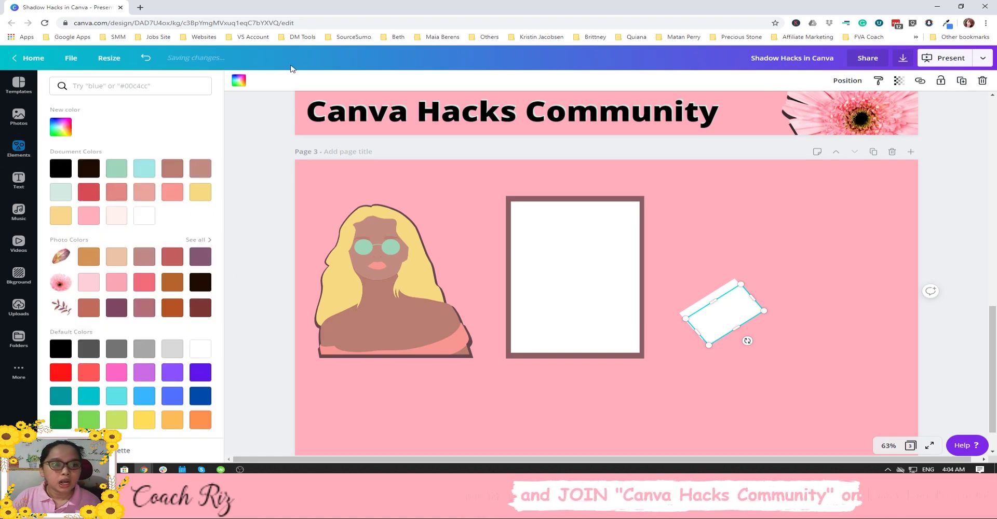
pyautogui.click(61, 168)
# Offset the black copy slightly up from the tilted white rectangle and send it behind to form a hard shadow.
pyautogui.moveTo(713, 319)
pyautogui.mouseDown()
pyautogui.moveTo(719, 288)
pyautogui.moveTo(723, 310)
pyautogui.mouseUp()
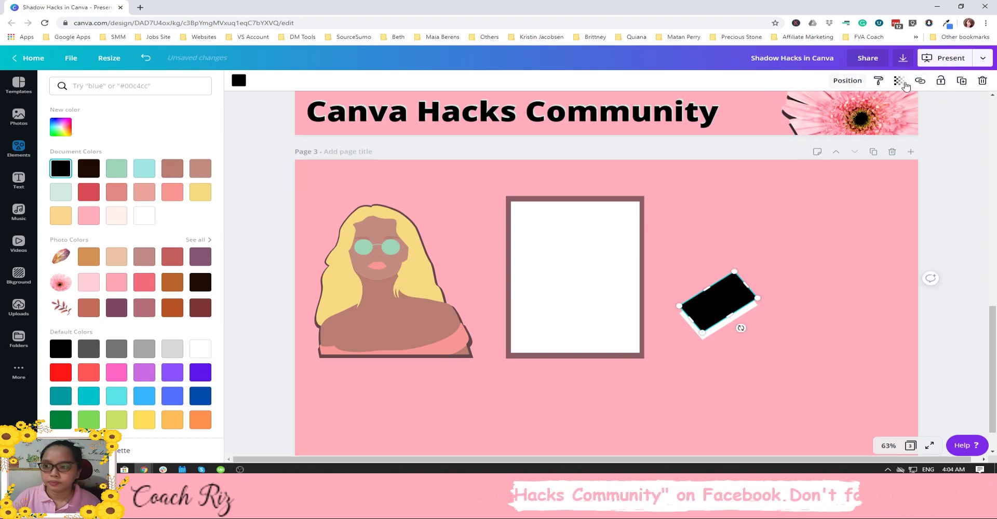
pyautogui.click(848, 81)
pyautogui.click(790, 109)
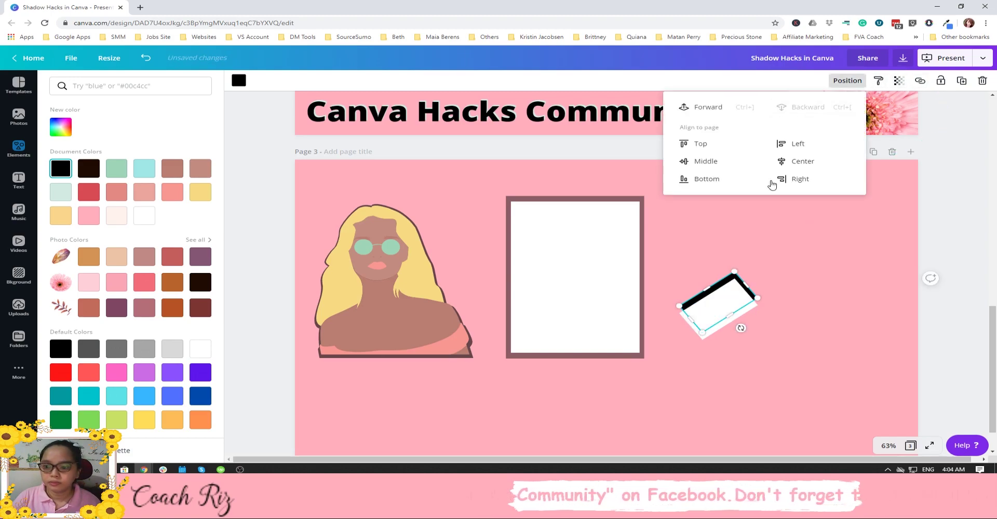
pyautogui.click(828, 294)
# Move the tilted white rectangle and its black shadow together to the space between and below the woman and the frame.
pyautogui.moveTo(711, 240); pyautogui.dragTo(785, 310)
pyautogui.moveTo(720, 308); pyautogui.dragTo(502, 395)
# Group the tilted white rectangle with its black shadow and place the group between the woman's head and the framed rectangle.
pyautogui.scroll(4, 666, 261)
pyautogui.scroll(-2, 666, 261)
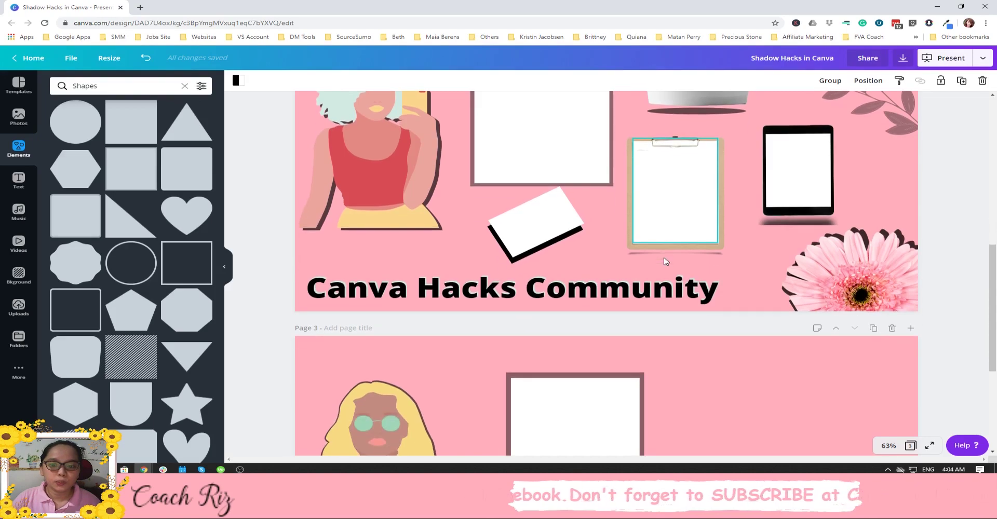
pyautogui.click(542, 257)
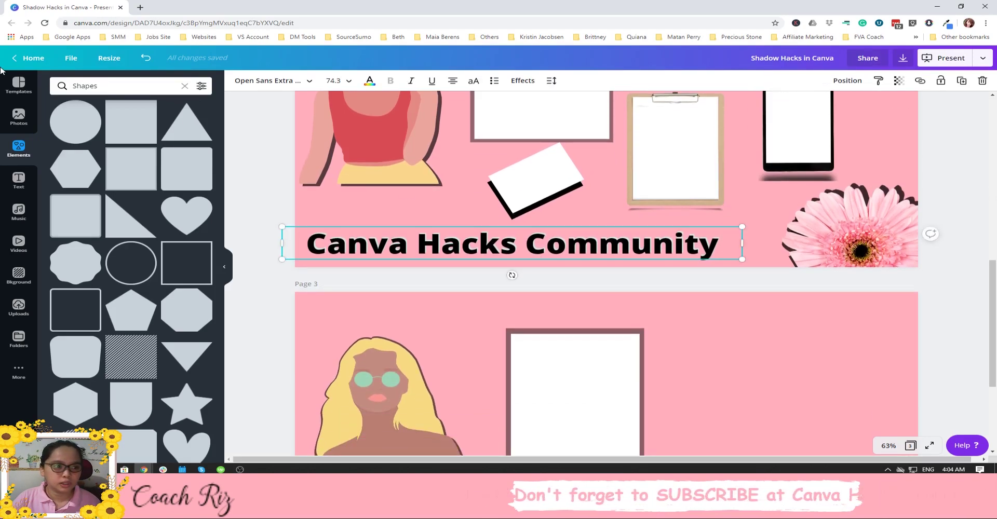
pyautogui.scroll(-4, 419, 261)
pyautogui.moveTo(460, 329); pyautogui.dragTo(519, 371)
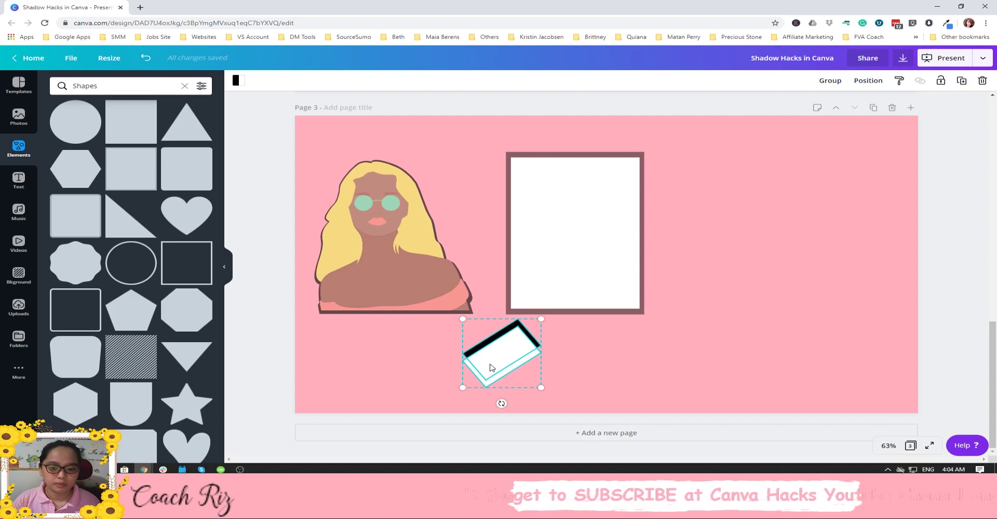
pyautogui.click(830, 82)
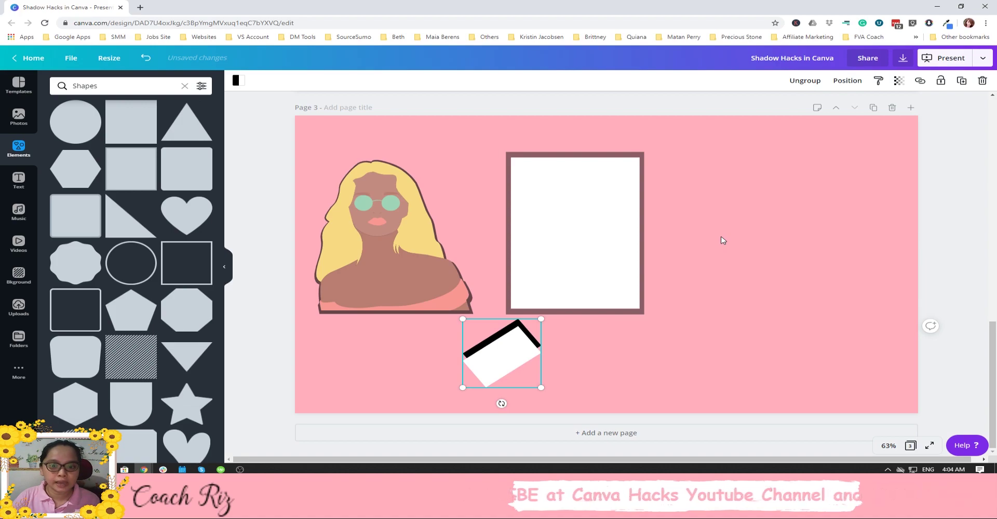
pyautogui.moveTo(542, 389); pyautogui.dragTo(544, 390)
pyautogui.moveTo(503, 360); pyautogui.dragTo(454, 166)
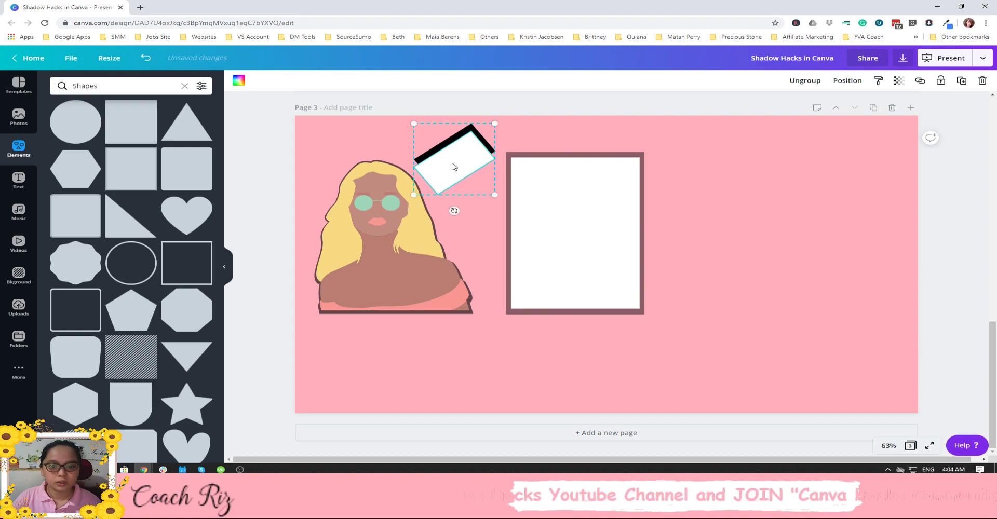
pyautogui.click(497, 363)
# Add a subheading reading "CANVA HACKS" to page 3.
pyautogui.click(12, 183)
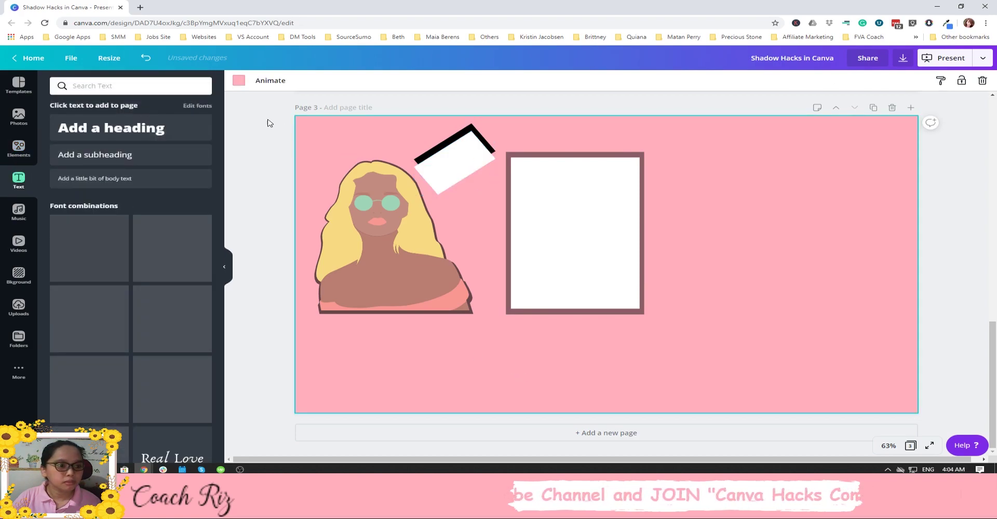
pyautogui.click(102, 161)
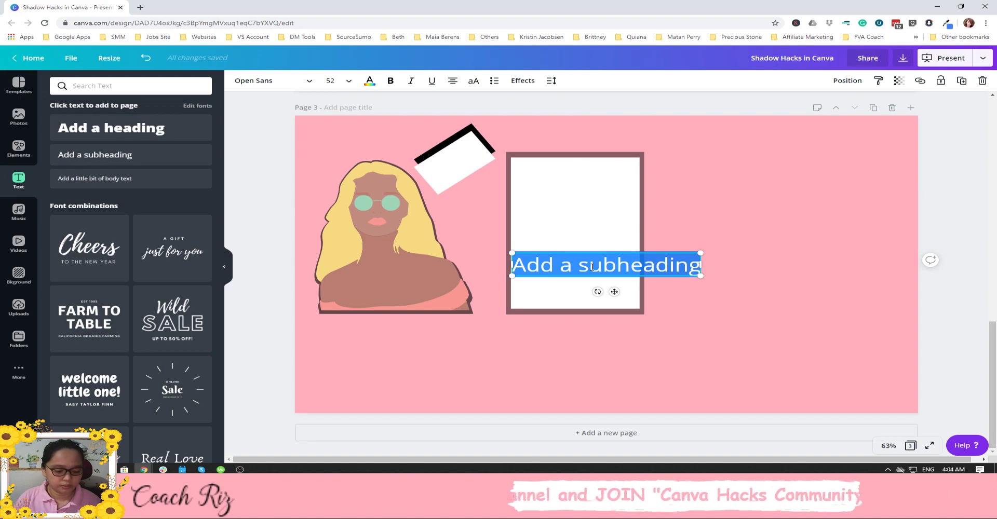
pyautogui.write('CANVA HACKS')
pyautogui.click(697, 302)
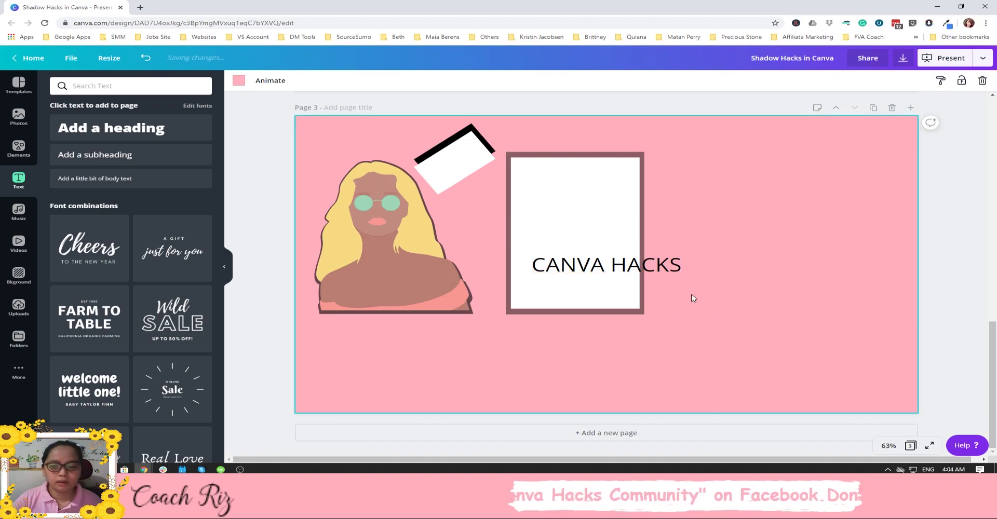
# Place the CANVA HACKS text near the bottom of page 3 and make it bold in a wider text box.
pyautogui.moveTo(606, 266); pyautogui.dragTo(399, 372)
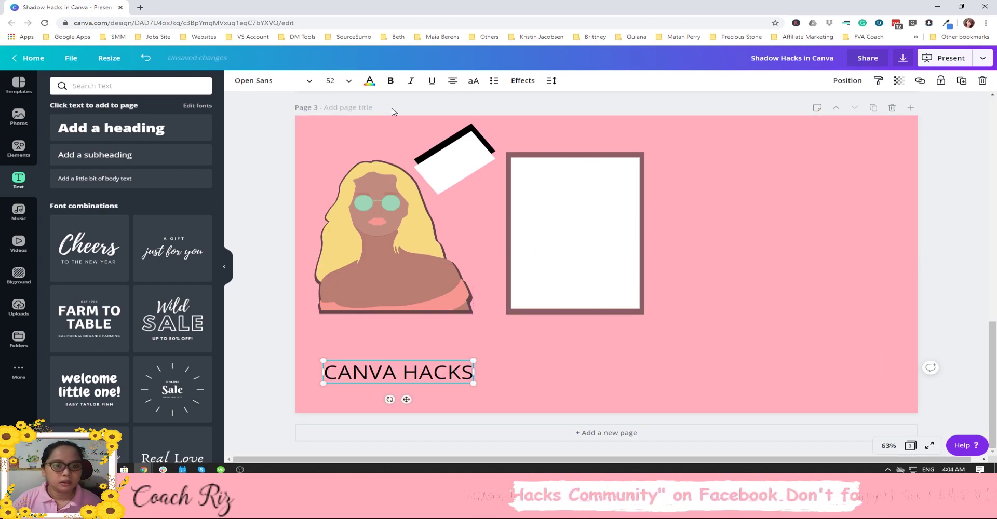
pyautogui.click(390, 81)
pyautogui.moveTo(470, 389); pyautogui.dragTo(552, 384)
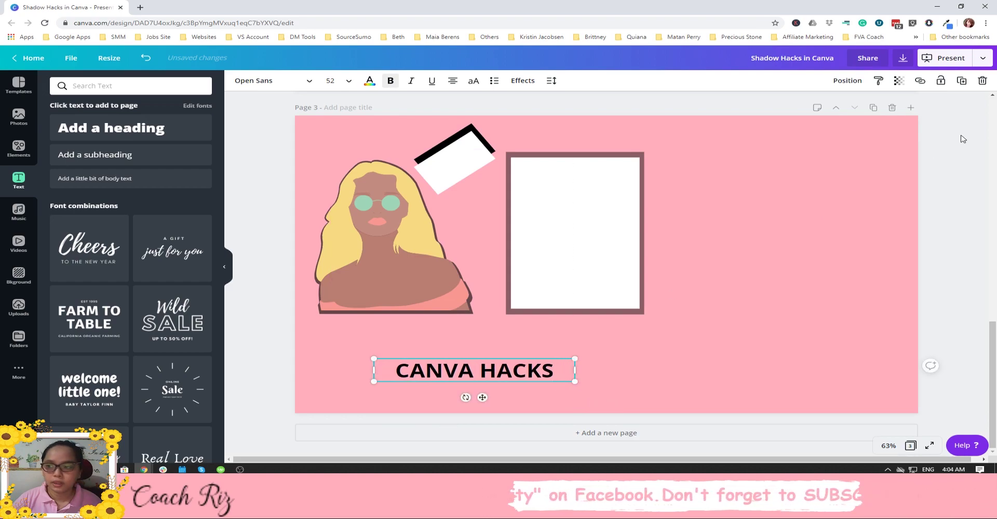
# Duplicate the CANVA HACKS text slightly to the left and colour the copy pale mint.
pyautogui.click(962, 82)
pyautogui.moveTo(467, 375)
pyautogui.mouseDown()
pyautogui.moveTo(443, 365)
pyautogui.moveTo(453, 371)
pyautogui.mouseUp()
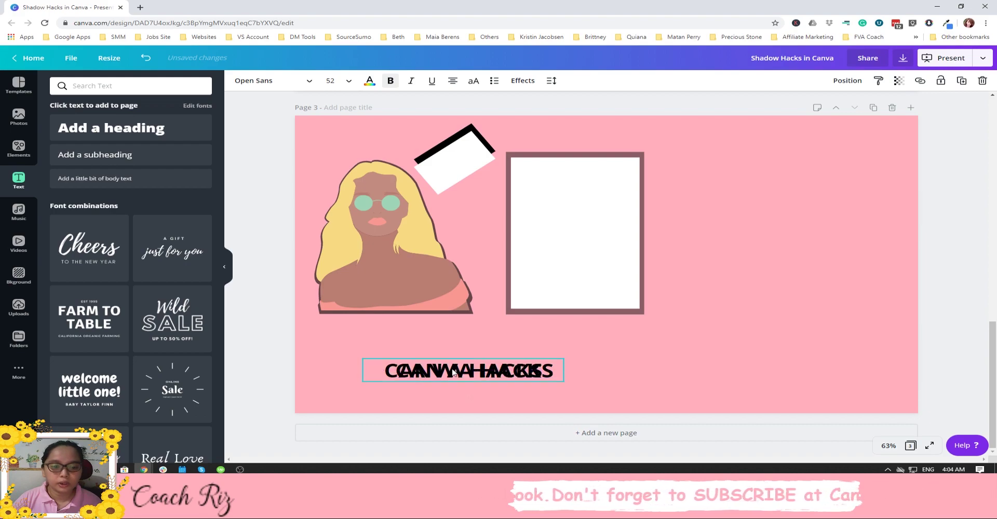
pyautogui.click(370, 82)
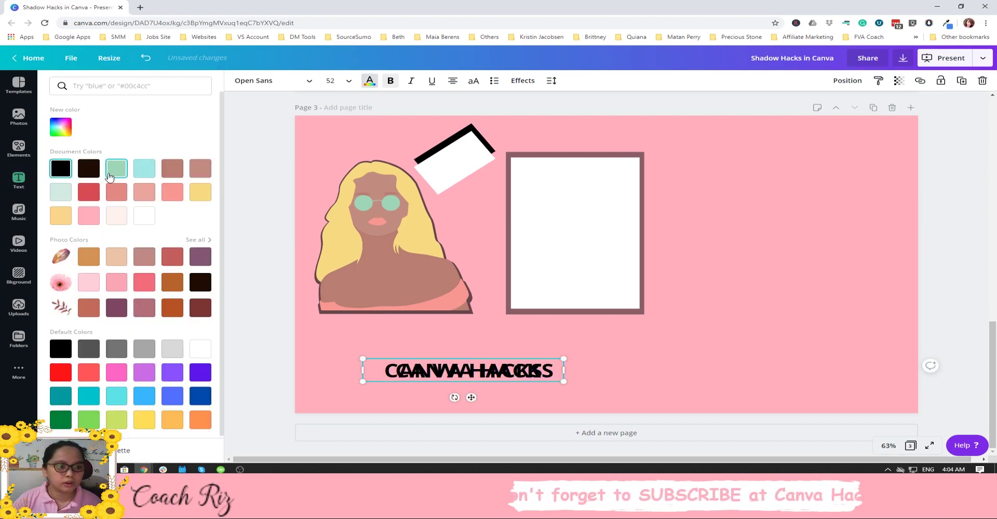
pyautogui.click(61, 192)
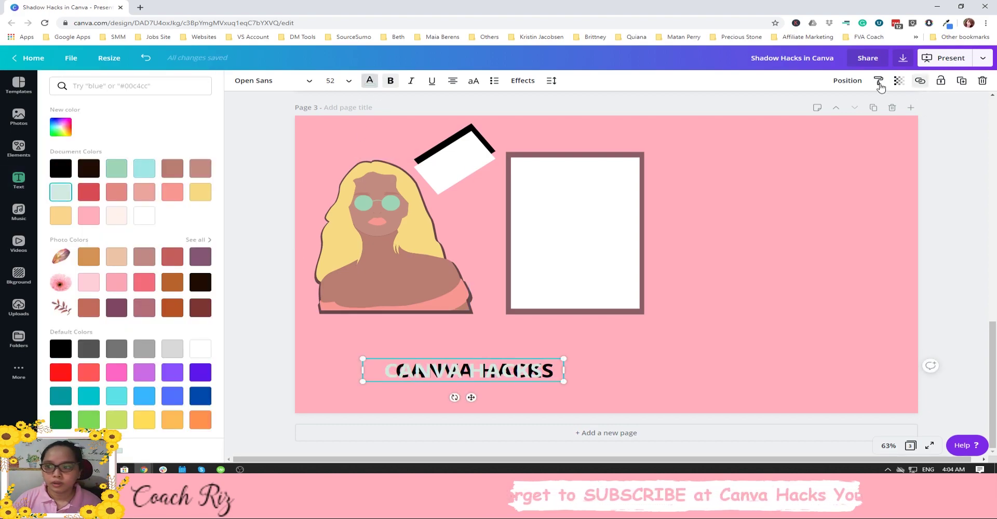
# Send the pale mint text behind the black text and nudge it into place as a thin offset shadow.
pyautogui.click(847, 80)
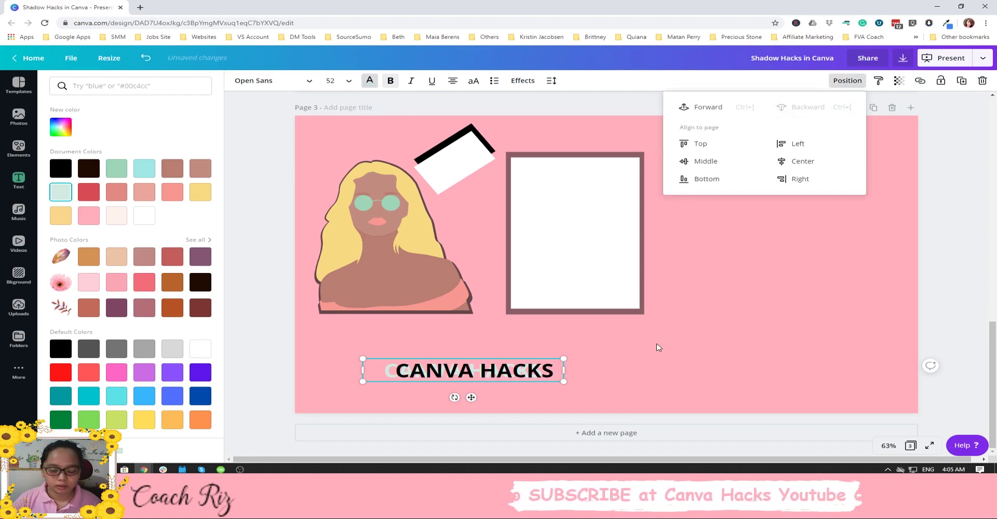
pyautogui.hotkey('shift', 'Right')
pyautogui.hotkey('shift', 'Right')
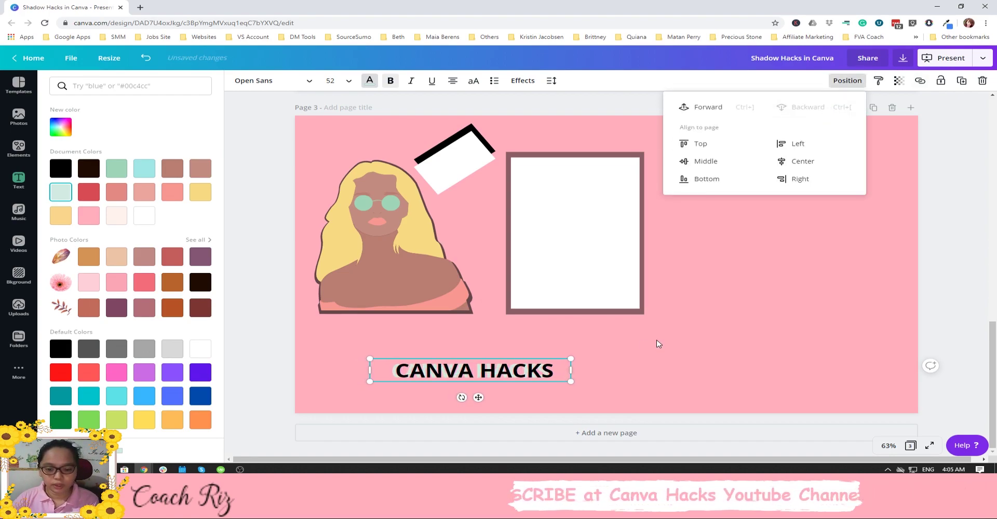
pyautogui.press('Right')
pyautogui.press('Right')
pyautogui.press('Right')
pyautogui.press('Right')
pyautogui.press('Right')
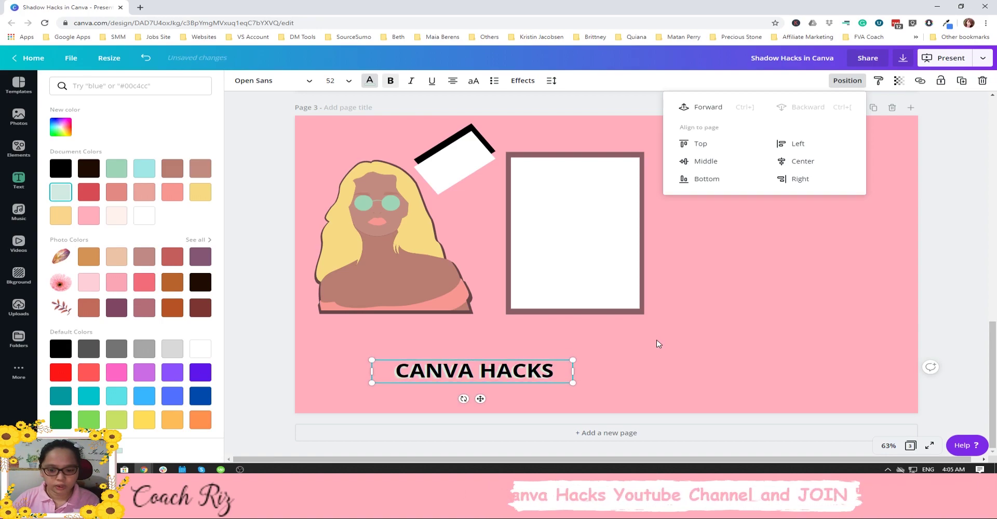
pyautogui.click(657, 372)
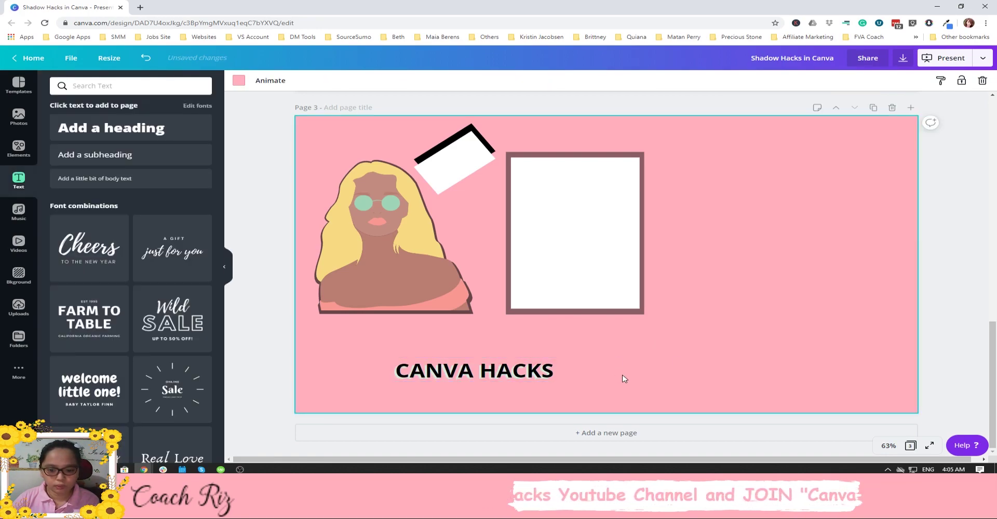
# Enlarge both CANVA HACKS texts together below the woman and group them.
pyautogui.moveTo(624, 385); pyautogui.dragTo(371, 355)
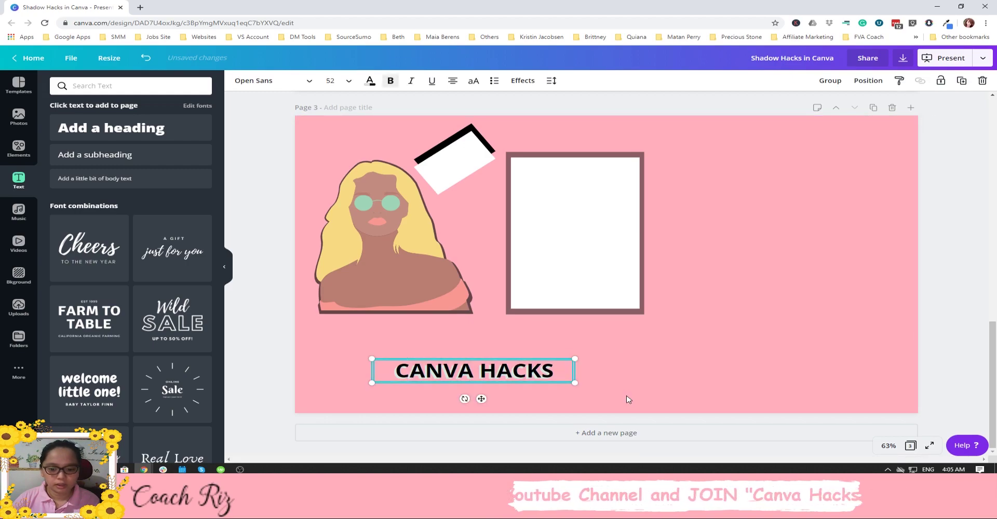
pyautogui.moveTo(575, 384); pyautogui.dragTo(660, 415)
pyautogui.moveTo(533, 375); pyautogui.dragTo(457, 360)
pyautogui.click(831, 81)
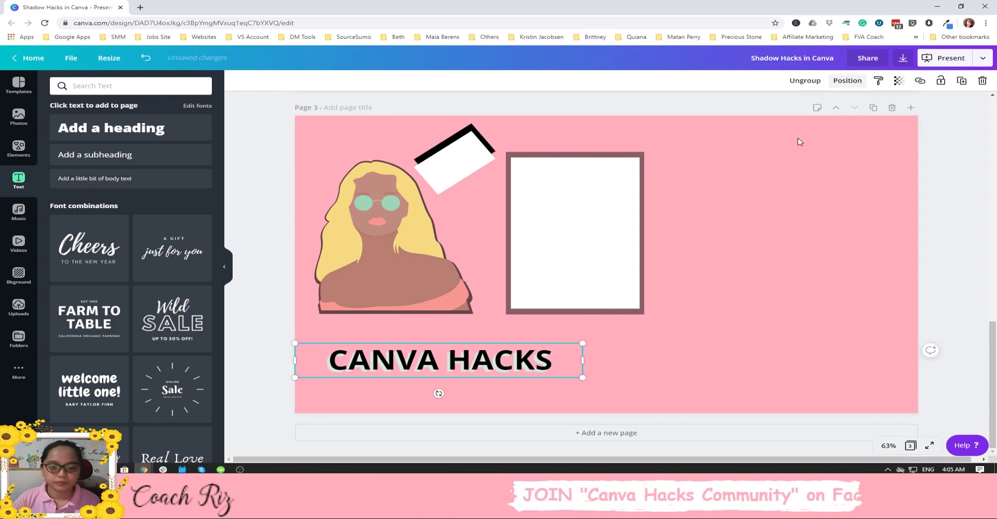
pyautogui.click(743, 303)
# Search the photo library for "cup mock up" to match the cup on page 2.
pyautogui.scroll(6, 742, 303)
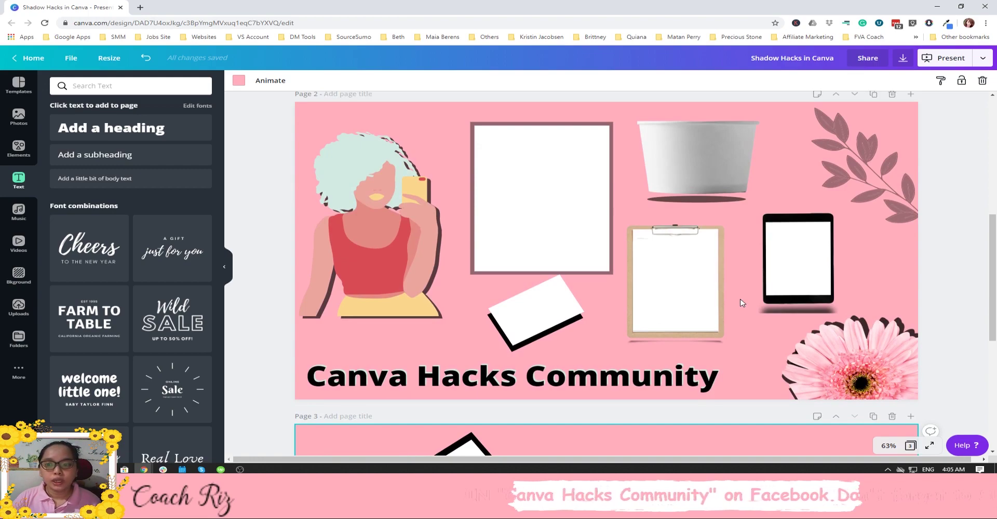
pyautogui.click(720, 162)
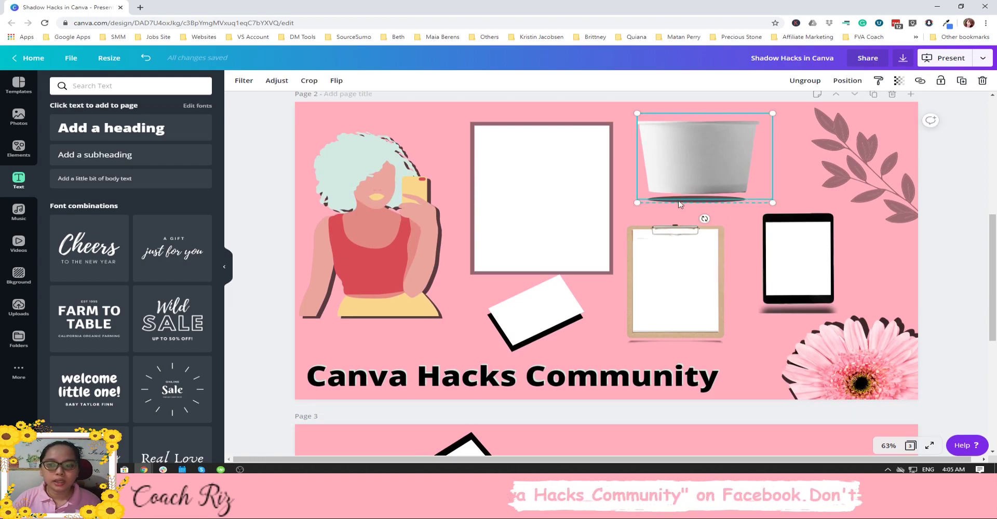
pyautogui.scroll(-3, 685, 279)
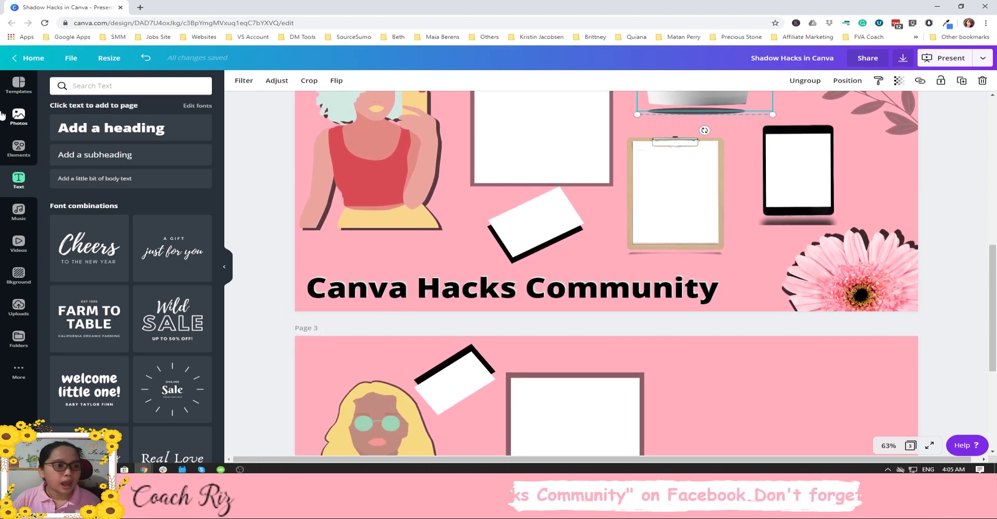
pyautogui.scroll(-4, 575, 284)
pyautogui.click(765, 336)
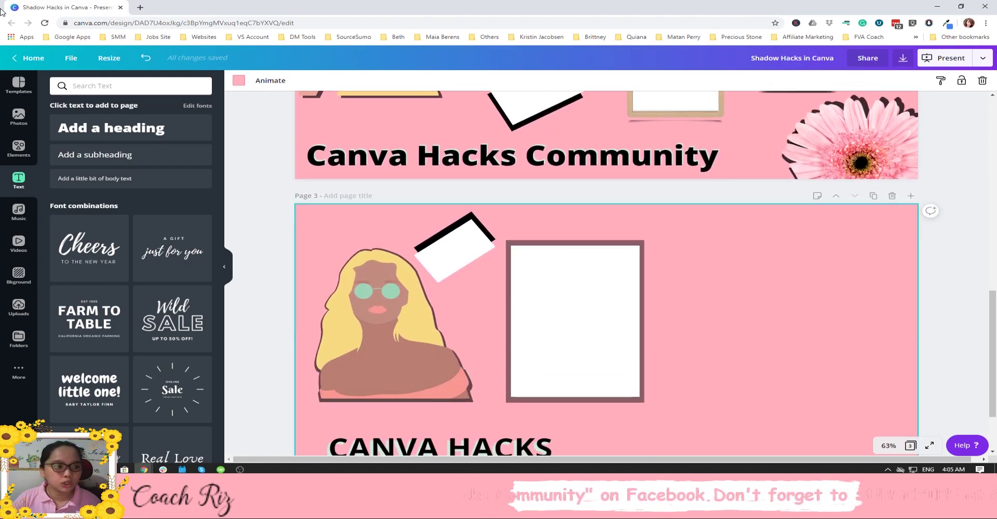
pyautogui.click(19, 116)
pyautogui.click(120, 85)
pyautogui.write('cup')
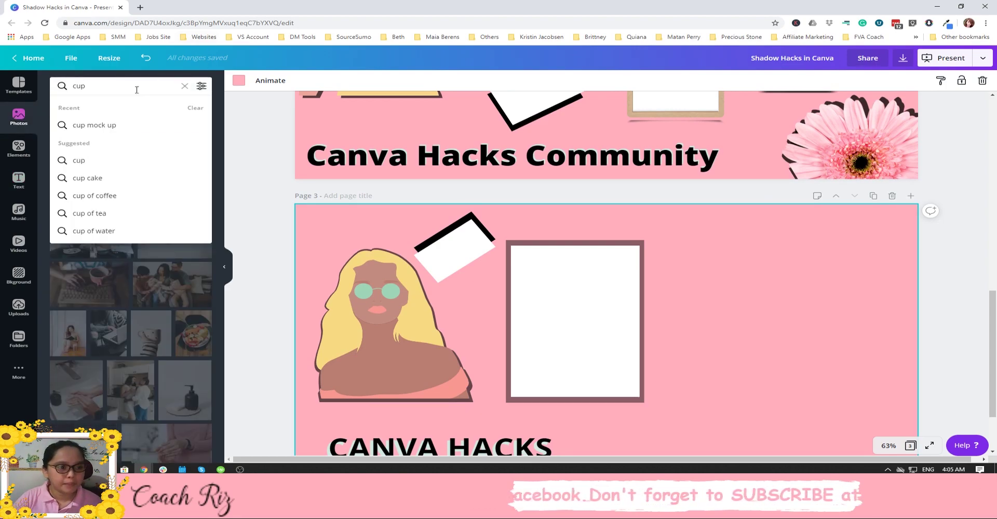
pyautogui.click(149, 125)
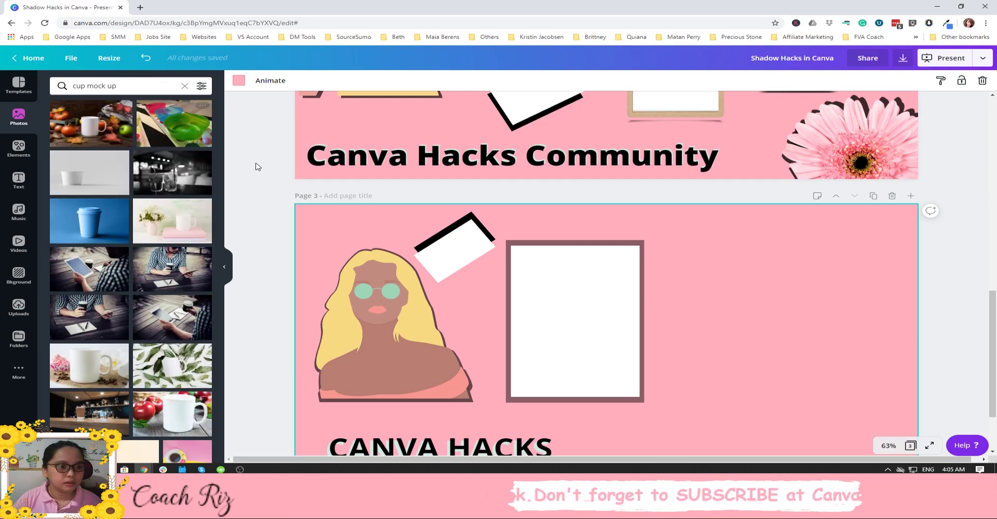
# Add the photo of the white tub on a grey background to the right part of page 3 and open its effects.
pyautogui.scroll(3, 717, 222)
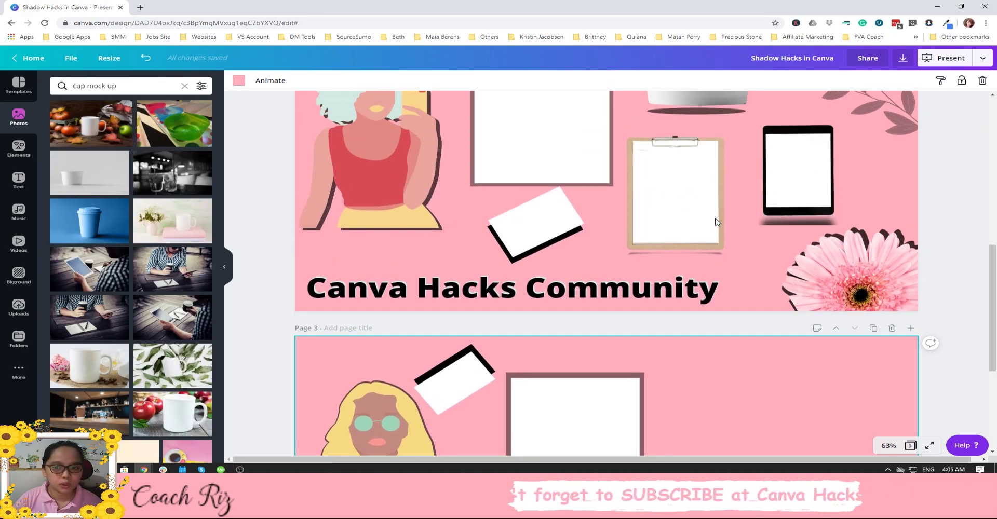
pyautogui.scroll(-2, 715, 223)
pyautogui.click(99, 174)
pyautogui.moveTo(660, 331); pyautogui.dragTo(751, 325)
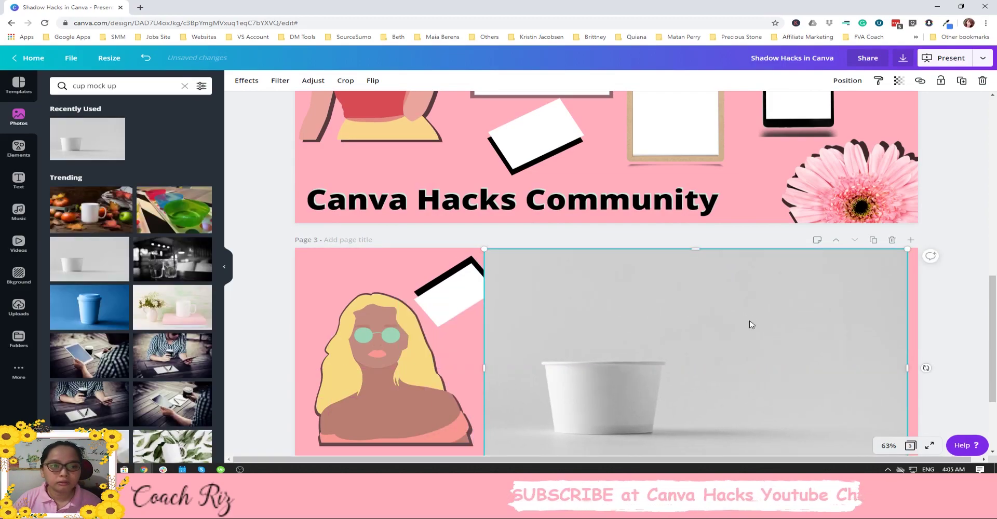
pyautogui.click(247, 81)
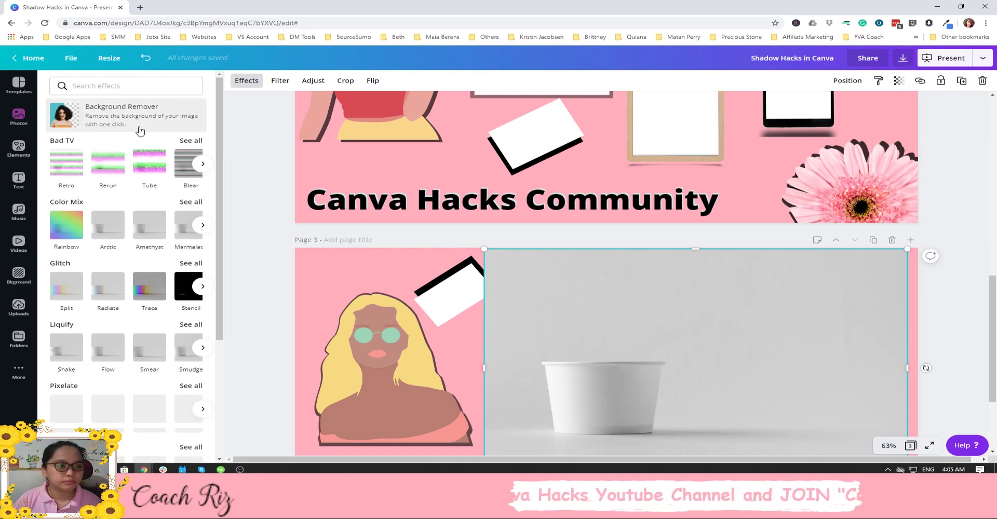
# Search Google for "background remover" in a new browser tab, then return to the Canva design.
pyautogui.click(140, 7)
pyautogui.write('ba')
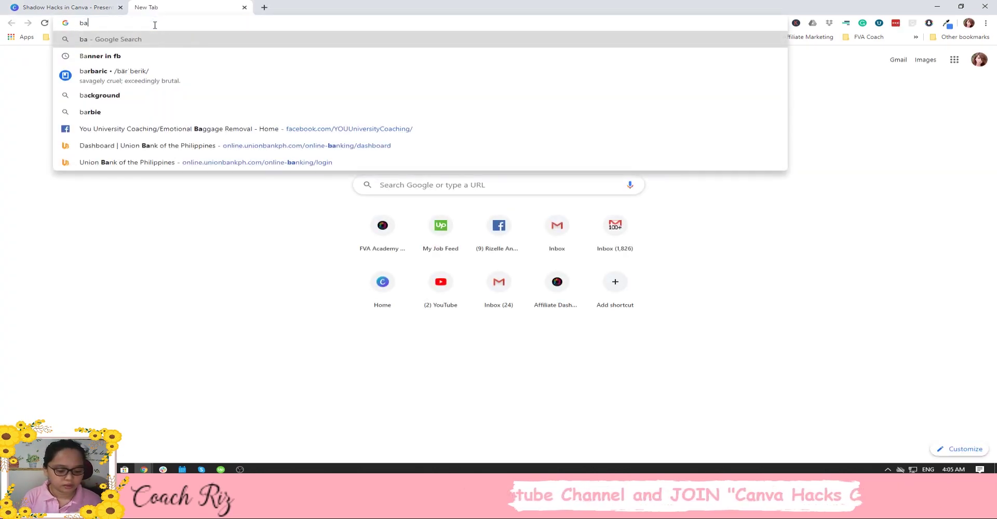
pyautogui.write('ckgrounf')
pyautogui.press('BackSpace')
pyautogui.write('d rem')
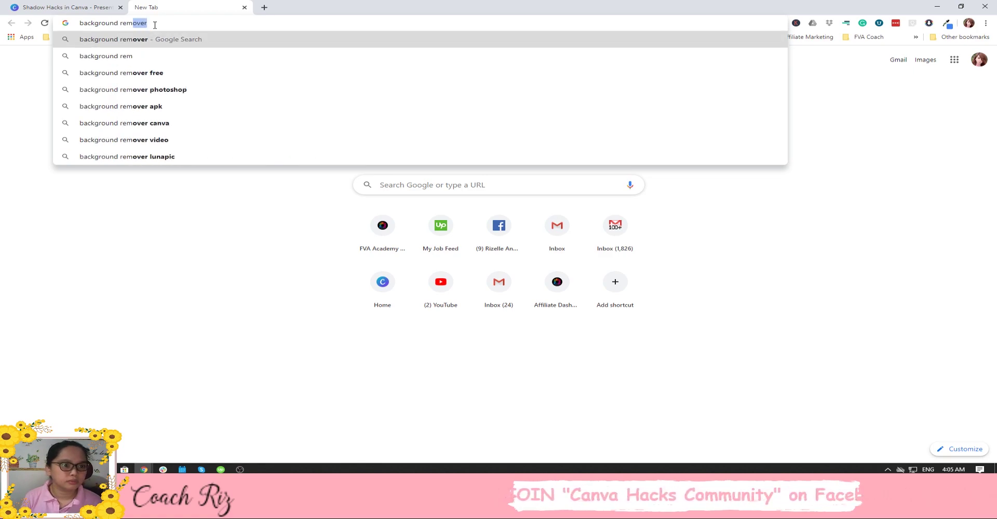
pyautogui.press('Return')
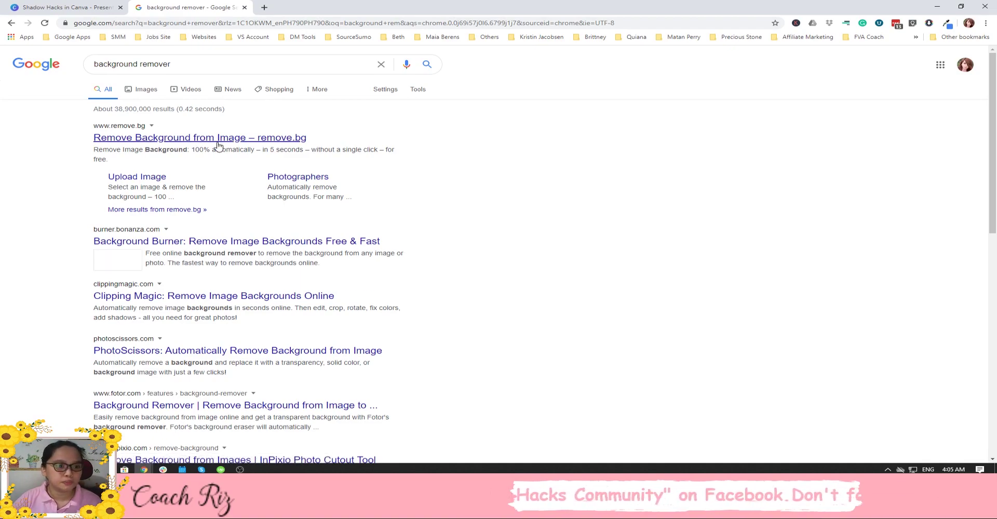
pyautogui.click(79, 4)
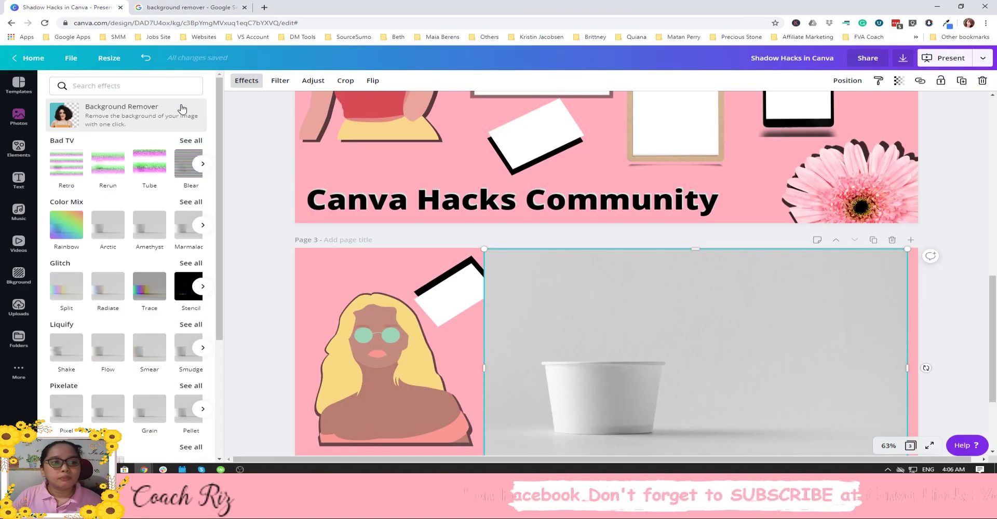
# Remove the tub photo's background and crop the photo closely around the cup.
pyautogui.scroll(-3, 410, 136)
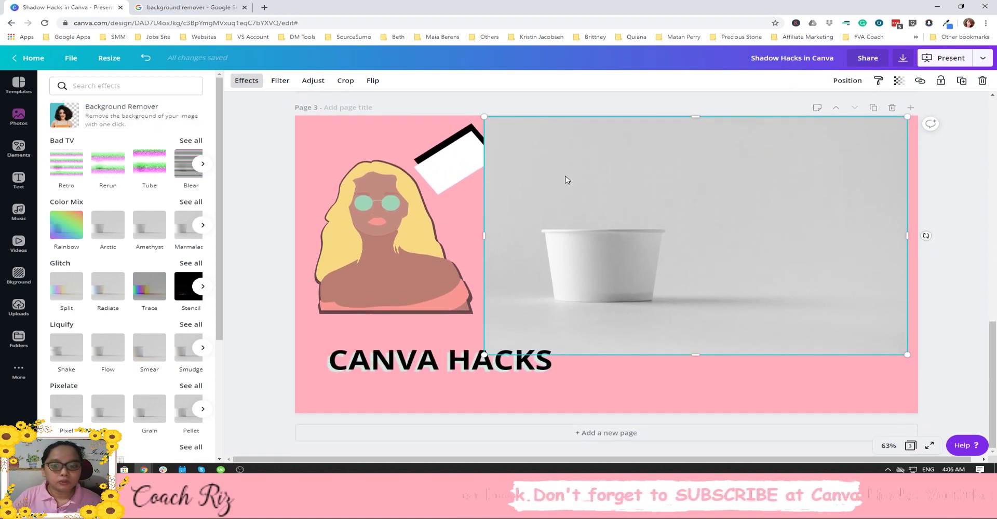
pyautogui.click(143, 121)
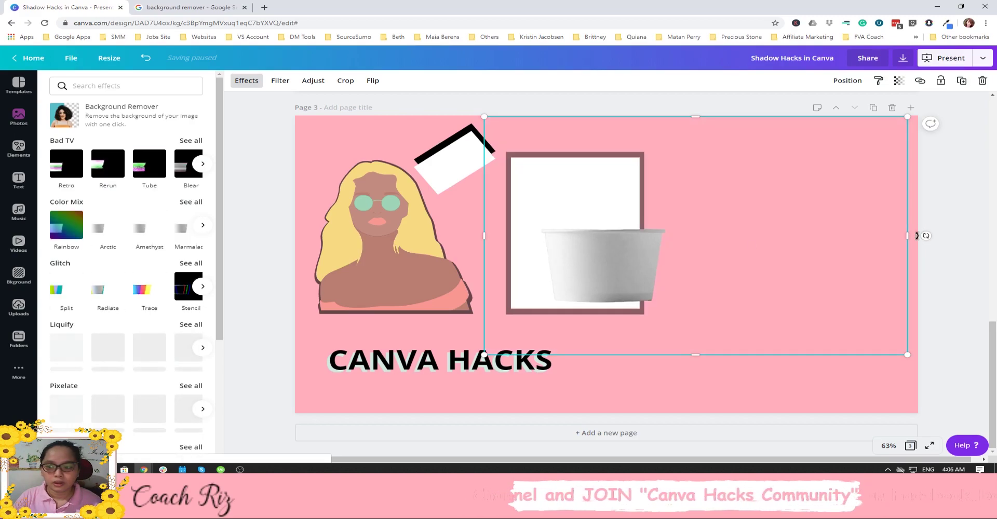
pyautogui.moveTo(907, 235); pyautogui.dragTo(671, 237)
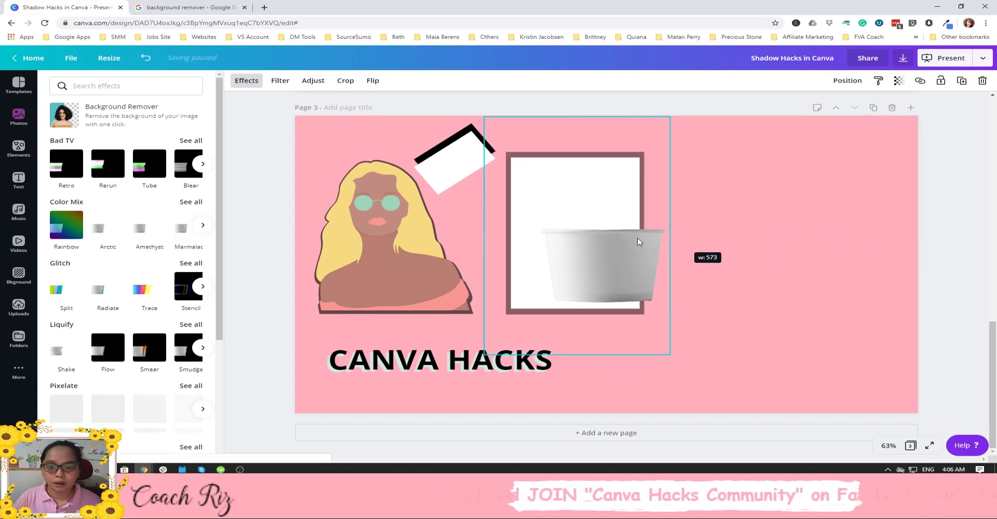
pyautogui.moveTo(484, 238); pyautogui.dragTo(532, 239)
pyautogui.moveTo(600, 355); pyautogui.dragTo(603, 308)
pyautogui.scroll(3, 675, 244)
pyautogui.moveTo(600, 249); pyautogui.dragTo(607, 351)
# Move the cropped cup up beside the white frame, trim its edge slightly and adjust its position.
pyautogui.moveTo(602, 400); pyautogui.dragTo(741, 328)
pyautogui.moveTo(672, 323); pyautogui.dragTo(677, 323)
pyautogui.scroll(-2, 737, 363)
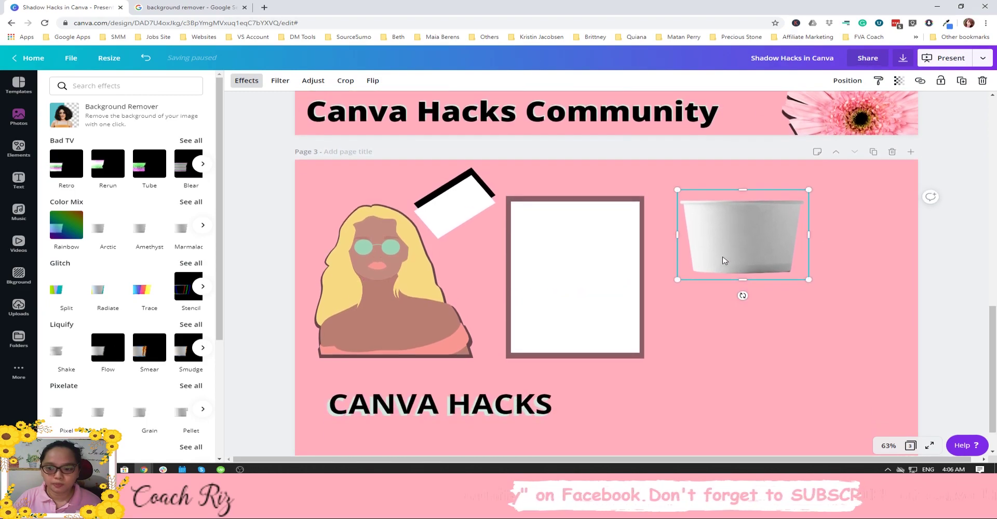
pyautogui.moveTo(745, 239); pyautogui.dragTo(734, 239)
pyautogui.click(778, 338)
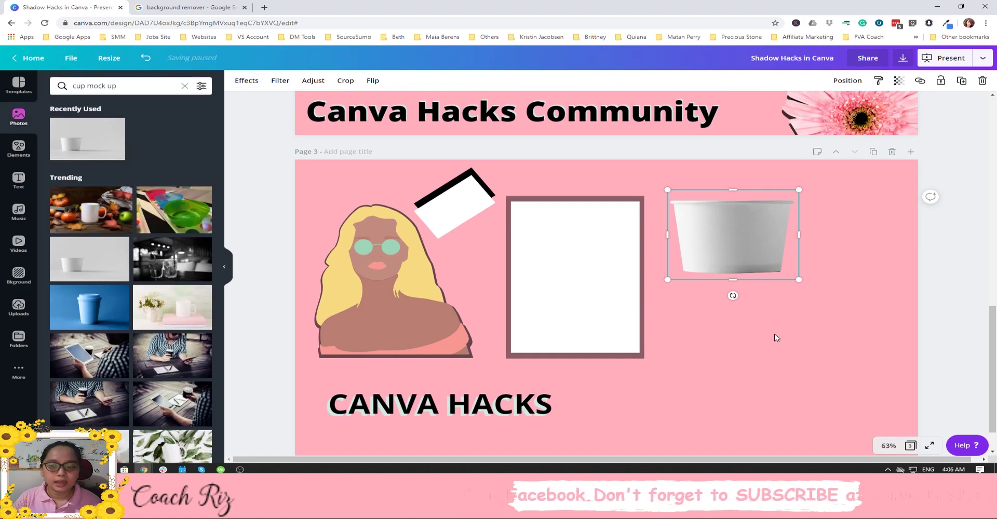
# Add a circle shape to page 3, flatten it into a thin ellipse and place it just below the cup.
pyautogui.click(19, 148)
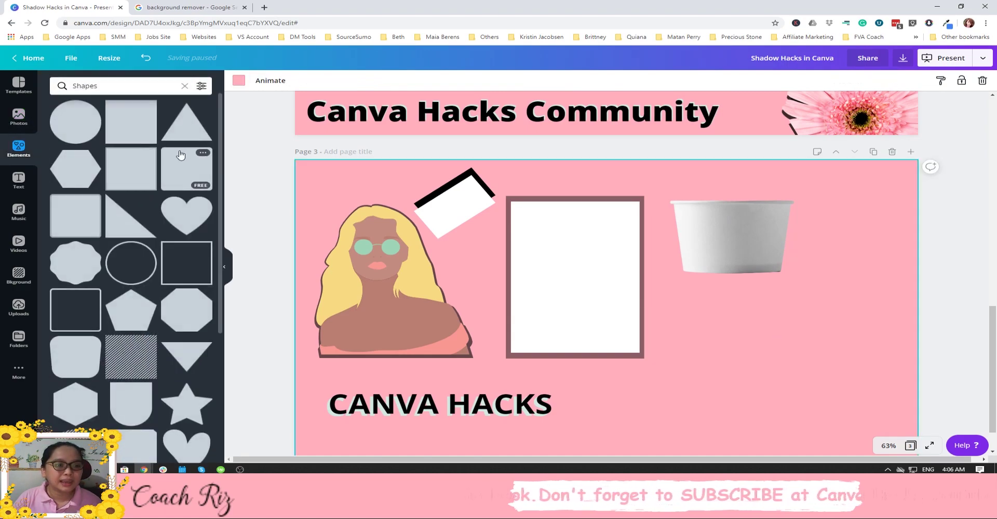
pyautogui.click(82, 126)
pyautogui.moveTo(512, 227); pyautogui.dragTo(784, 288)
pyautogui.click(818, 290)
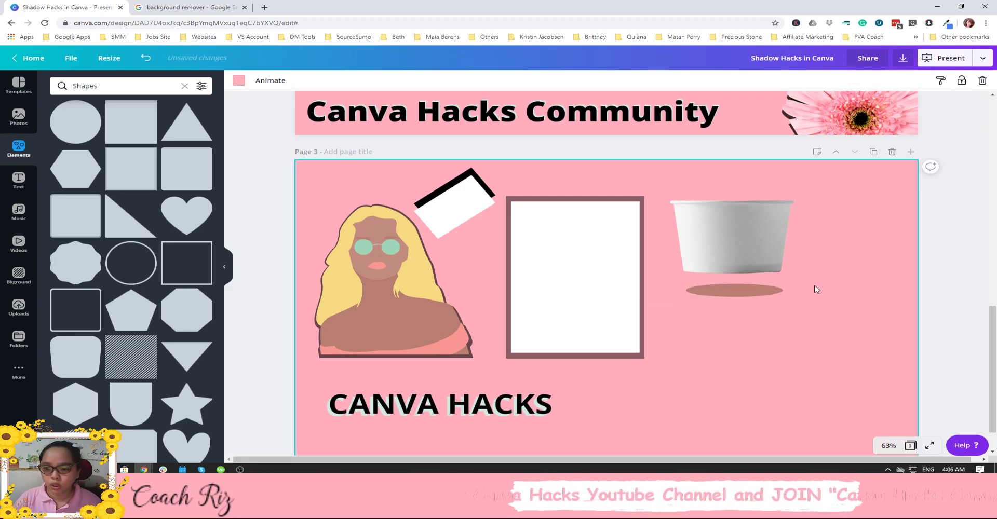
# Colour the ellipse below the cup black and lower its opacity so it looks like a soft shadow.
pyautogui.click(757, 293)
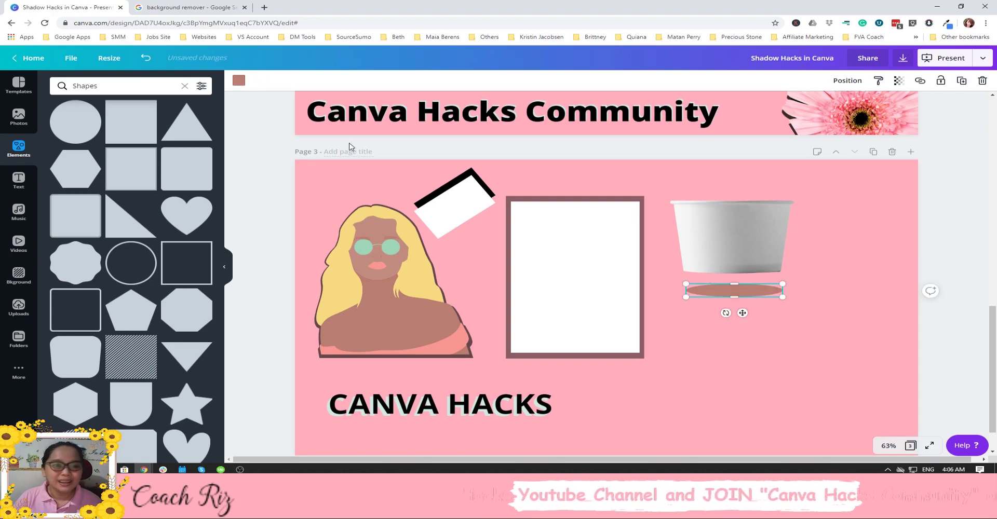
pyautogui.click(239, 82)
pyautogui.click(60, 167)
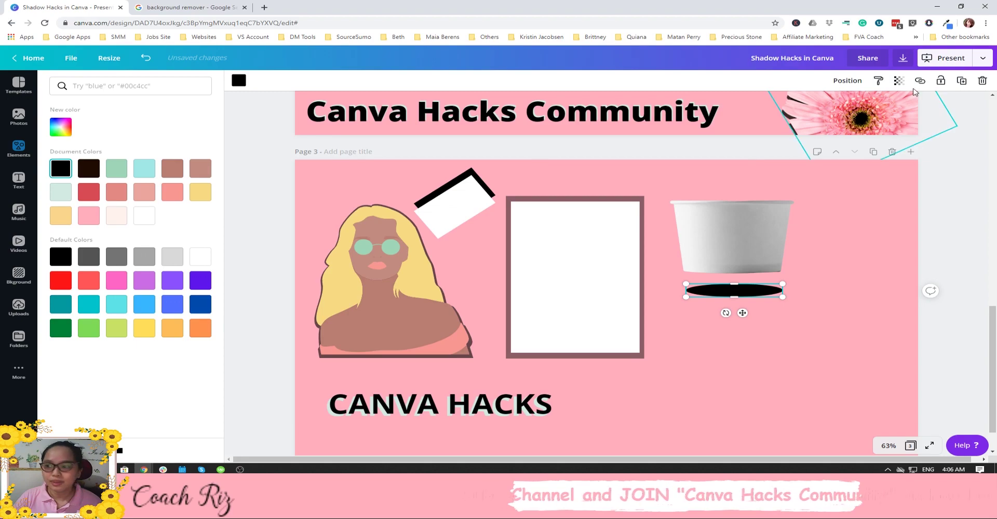
pyautogui.click(899, 80)
pyautogui.click(826, 103)
pyautogui.click(848, 252)
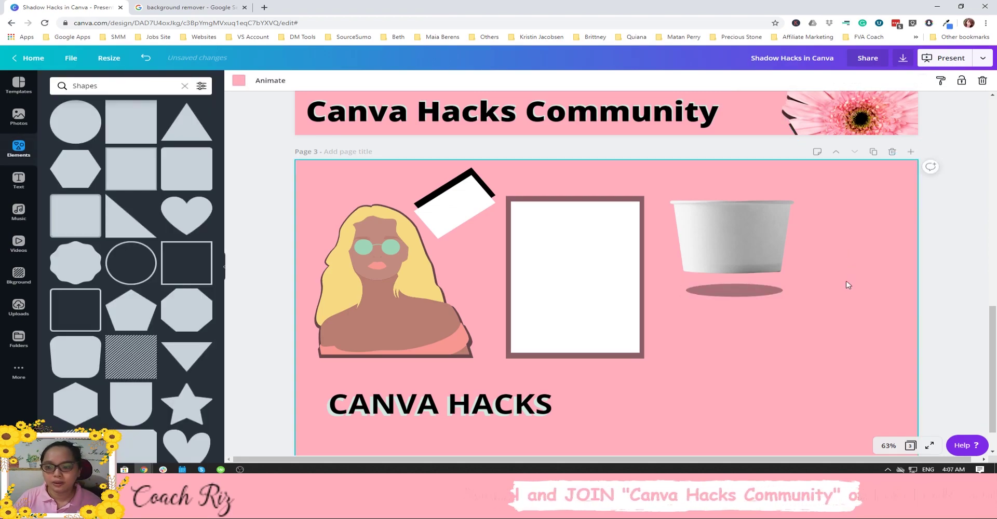
# Raise the ellipse shadow closer to the cup's base, then select both and shift them nearer the white frame.
pyautogui.click(752, 291)
pyautogui.moveTo(750, 292); pyautogui.dragTo(749, 286)
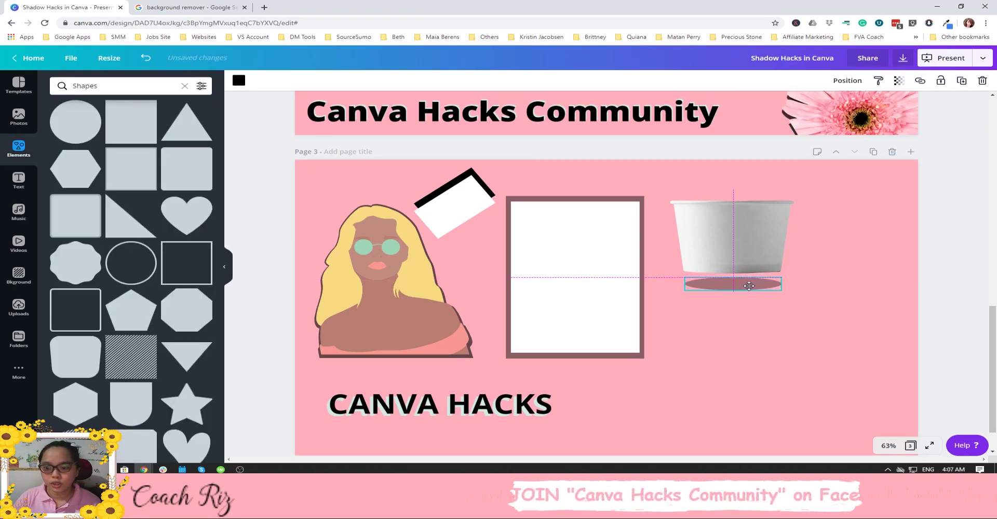
pyautogui.moveTo(845, 311); pyautogui.dragTo(718, 227)
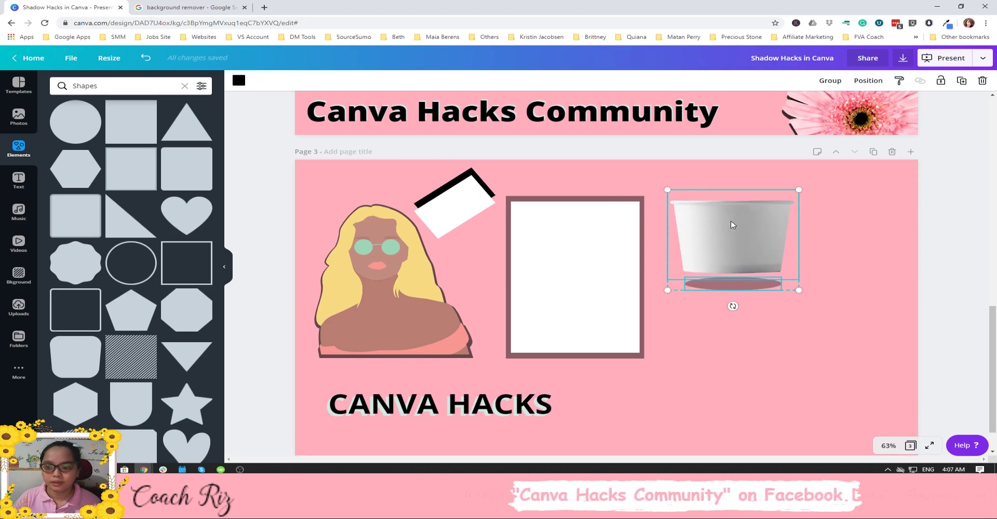
# Browse the elements for foliage like page 2's leaf shadow and place the red leafy stem from Bold Foliage below the cup on page 3.
pyautogui.scroll(1, 863, 224)
pyautogui.scroll(6, 863, 224)
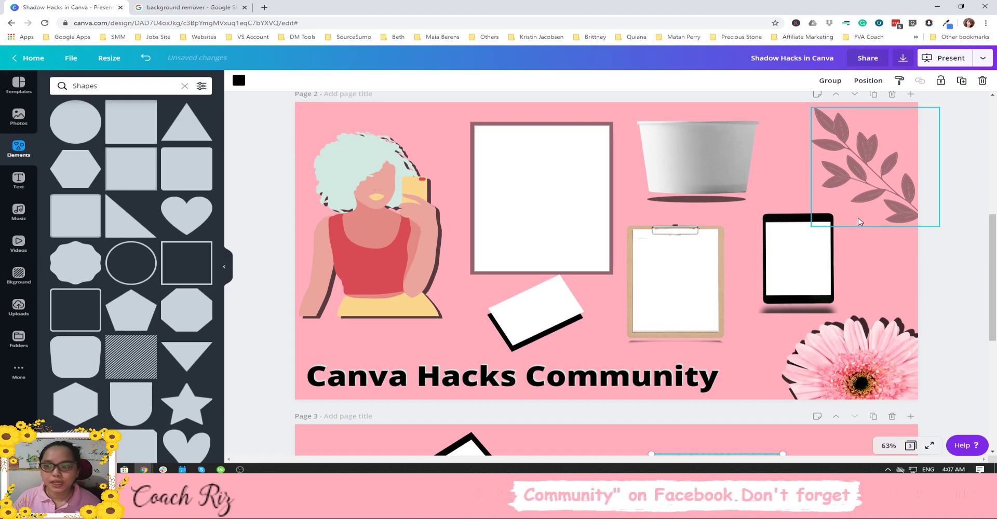
pyautogui.click(877, 173)
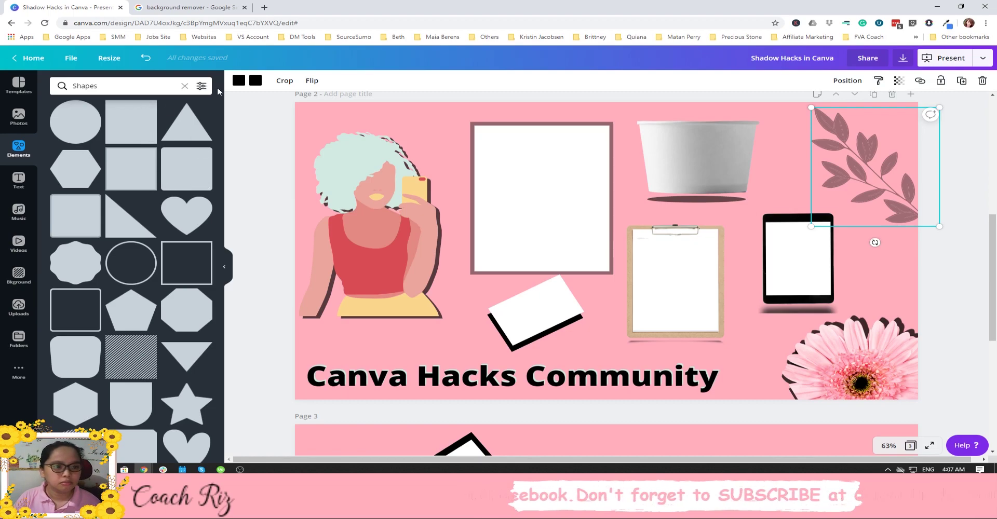
pyautogui.click(184, 86)
pyautogui.scroll(-2, 147, 191)
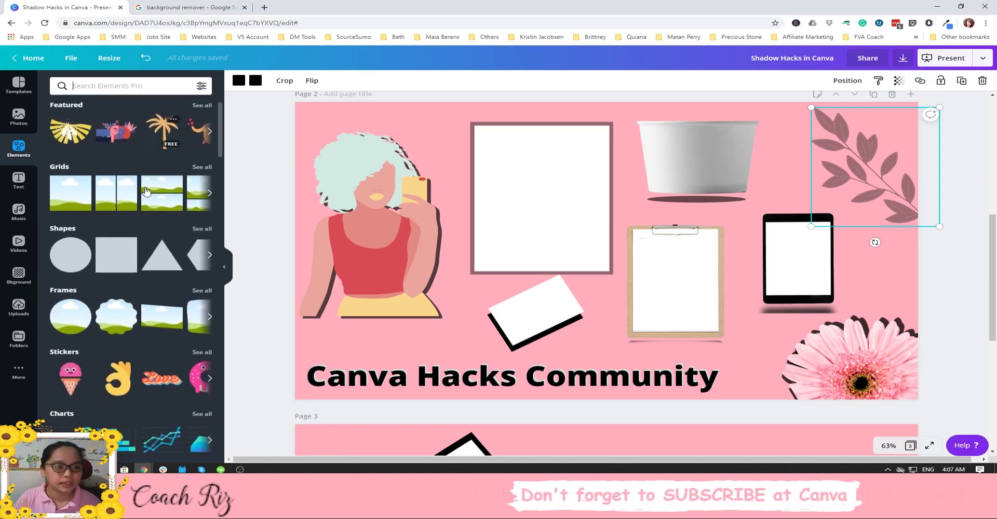
pyautogui.scroll(-10, 146, 191)
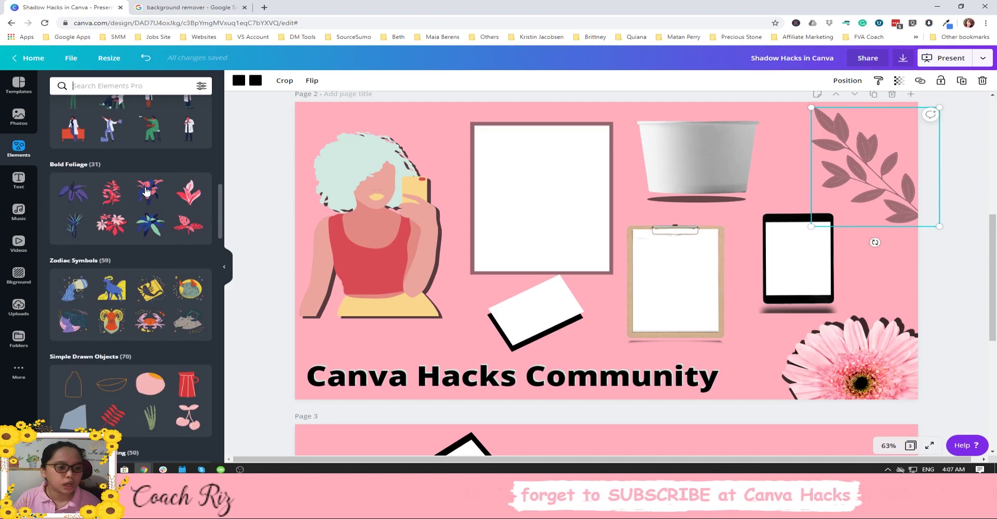
pyautogui.scroll(-4, 146, 192)
pyautogui.scroll(5, 147, 191)
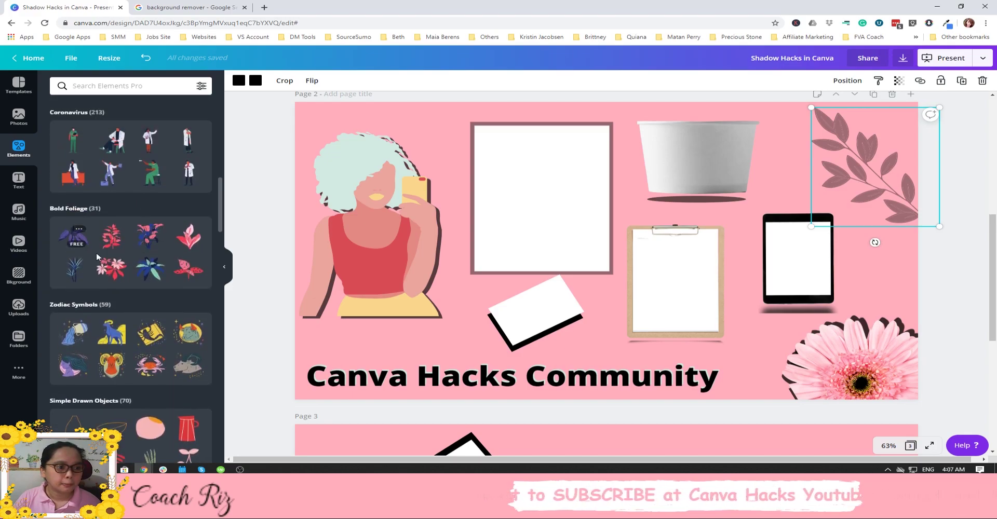
pyautogui.scroll(-5, 540, 198)
pyautogui.click(779, 260)
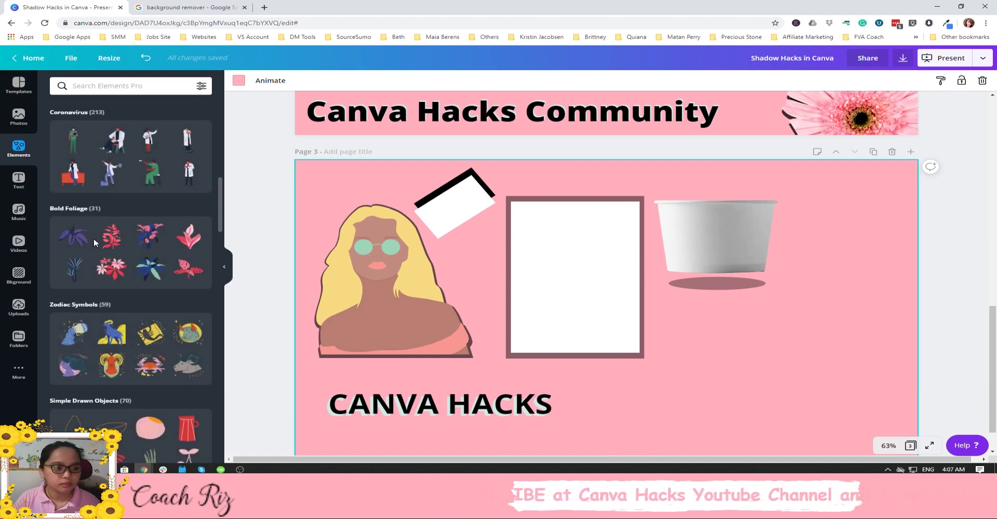
pyautogui.click(112, 238)
pyautogui.moveTo(605, 323); pyautogui.dragTo(808, 329)
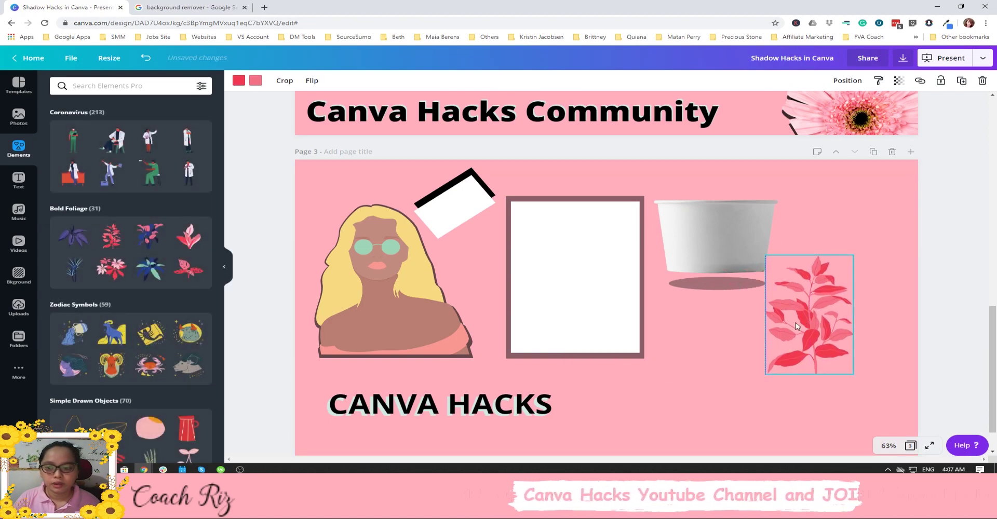
# Recolour both reds of the leafy stem black and set its transparency to 25.
pyautogui.click(238, 81)
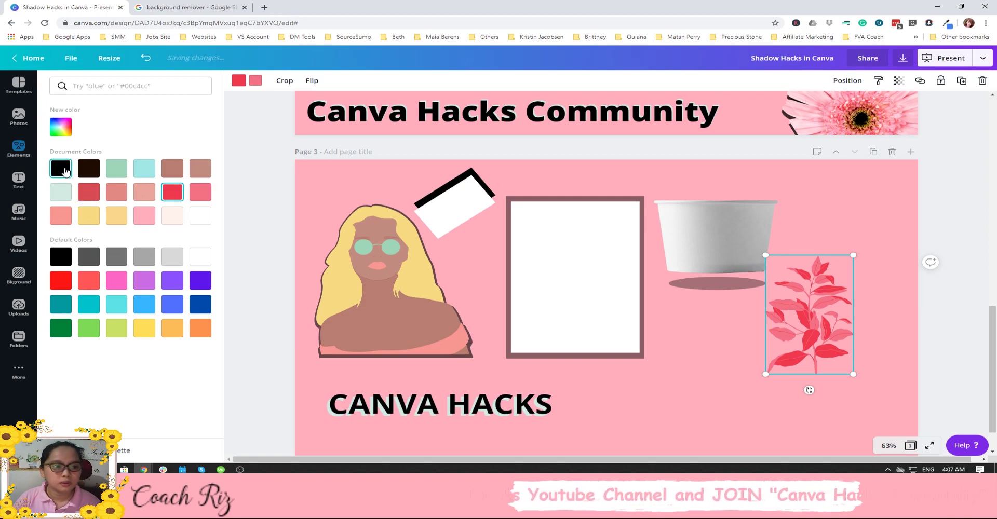
pyautogui.click(66, 172)
pyautogui.click(255, 80)
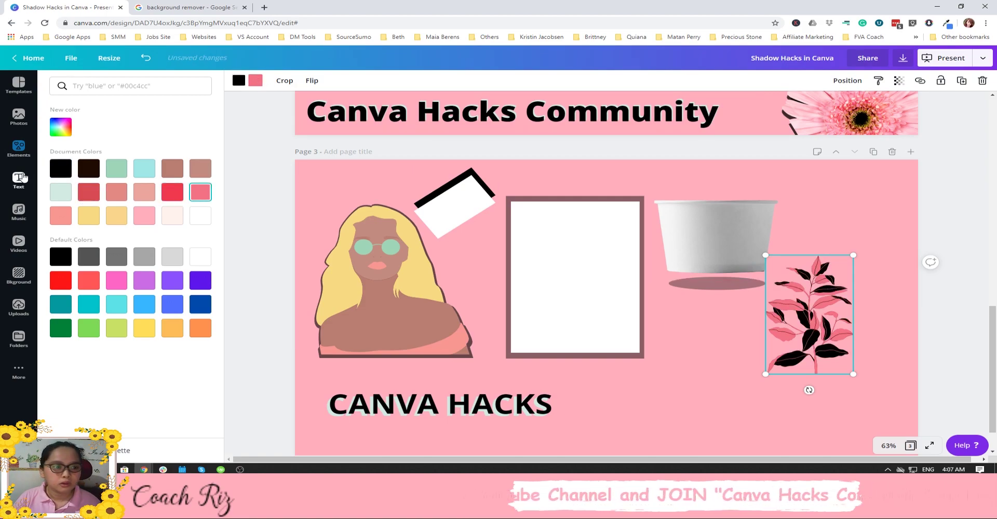
pyautogui.click(53, 173)
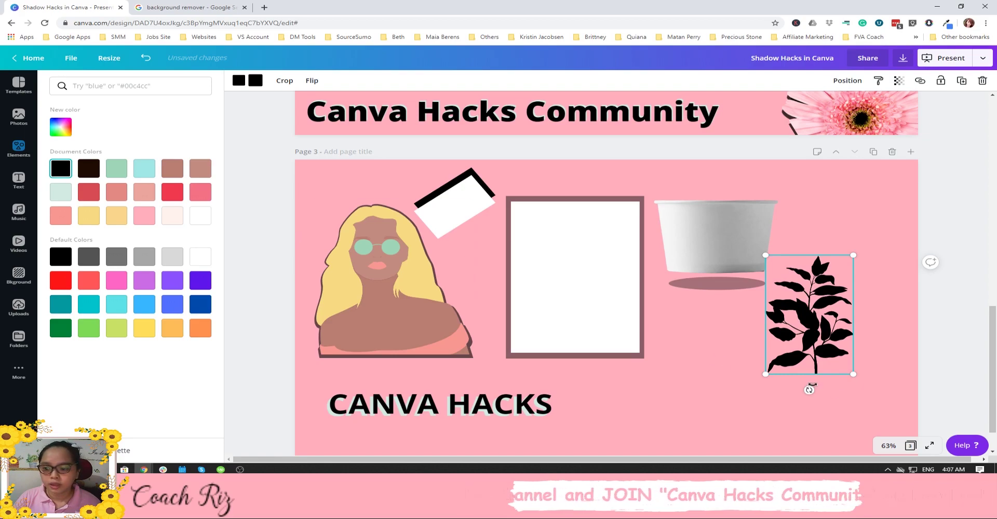
pyautogui.click(899, 81)
pyautogui.moveTo(868, 103); pyautogui.dragTo(819, 114)
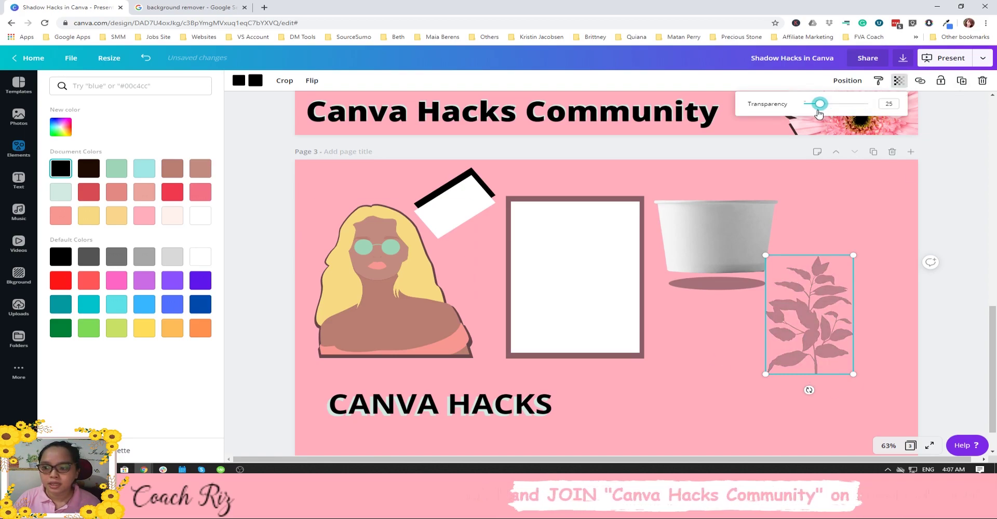
# Enlarge the leaf shadow, move it over page 3's right edge and rotate it to about -34°.
pyautogui.moveTo(808, 390); pyautogui.dragTo(883, 340)
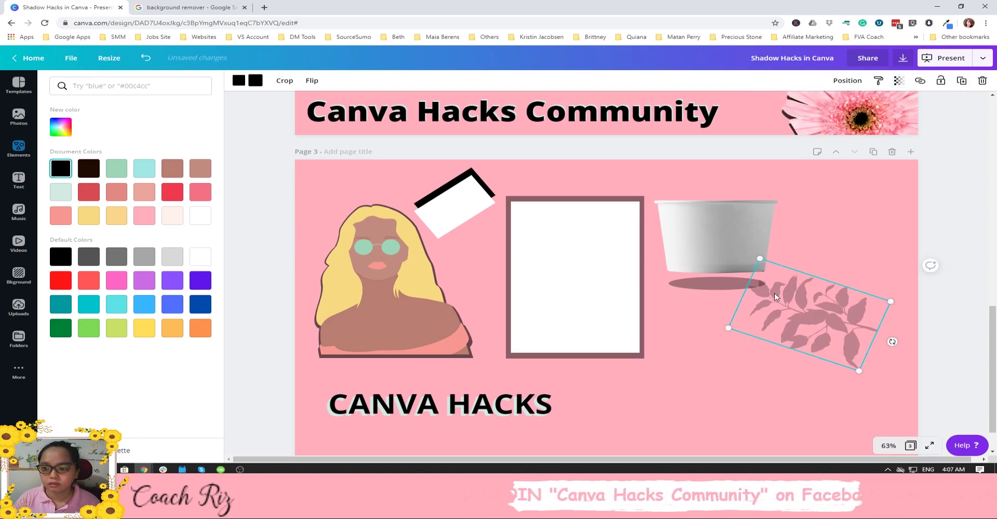
pyautogui.moveTo(759, 258); pyautogui.dragTo(748, 228)
pyautogui.moveTo(810, 322); pyautogui.dragTo(937, 297)
pyautogui.moveTo(920, 195); pyautogui.dragTo(973, 247)
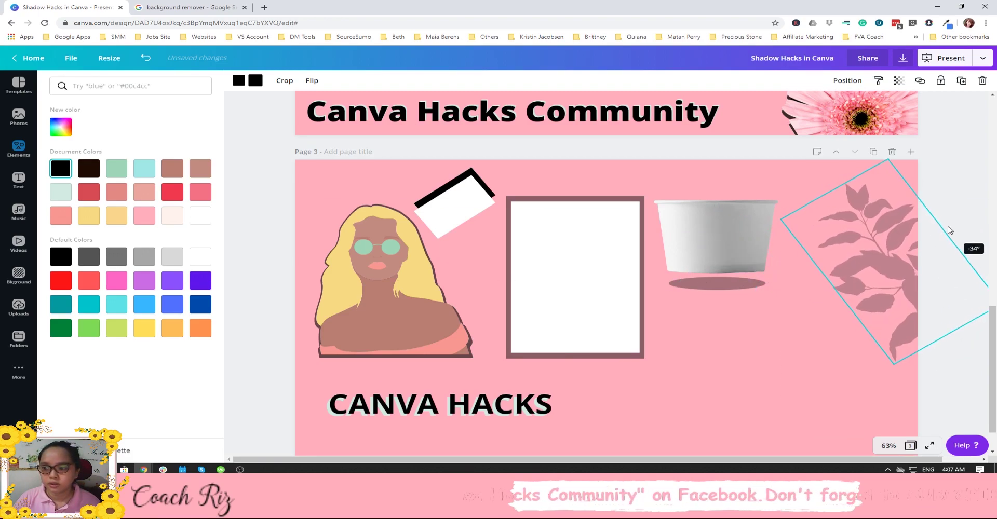
# Duplicate the leaf shadow, offset the copy towards the page's upper right corner and set its transparency to 55.
pyautogui.click(962, 81)
pyautogui.moveTo(898, 245); pyautogui.dragTo(919, 189)
pyautogui.click(899, 81)
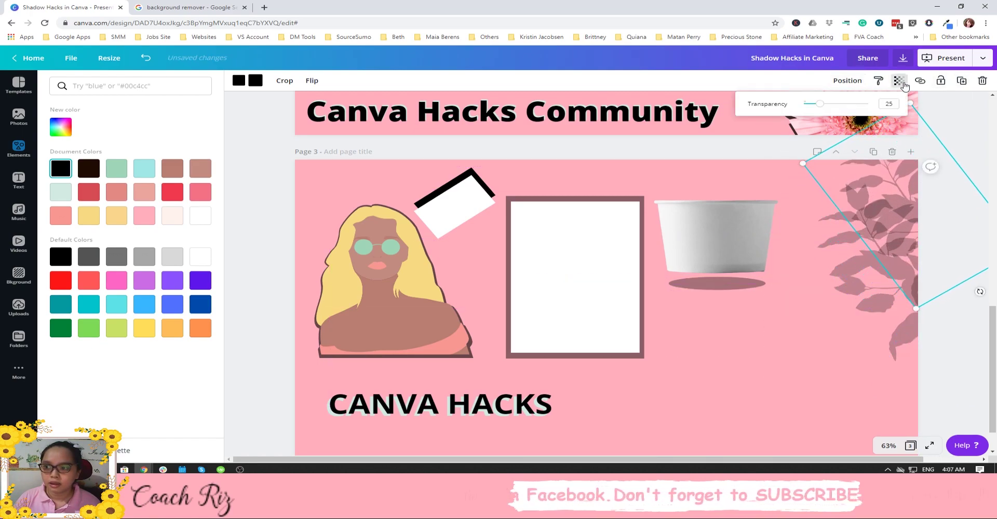
pyautogui.click(836, 105)
pyautogui.moveTo(836, 105); pyautogui.dragTo(842, 107)
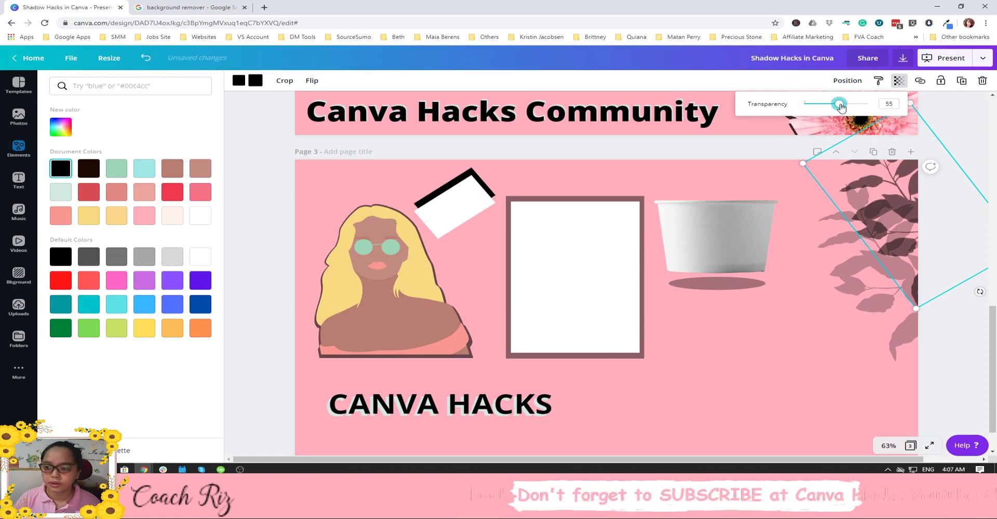
pyautogui.click(828, 342)
# Check the clipboard example on page 2, then search the photos for "clipboard mock up" to use on page 3.
pyautogui.scroll(3, 829, 343)
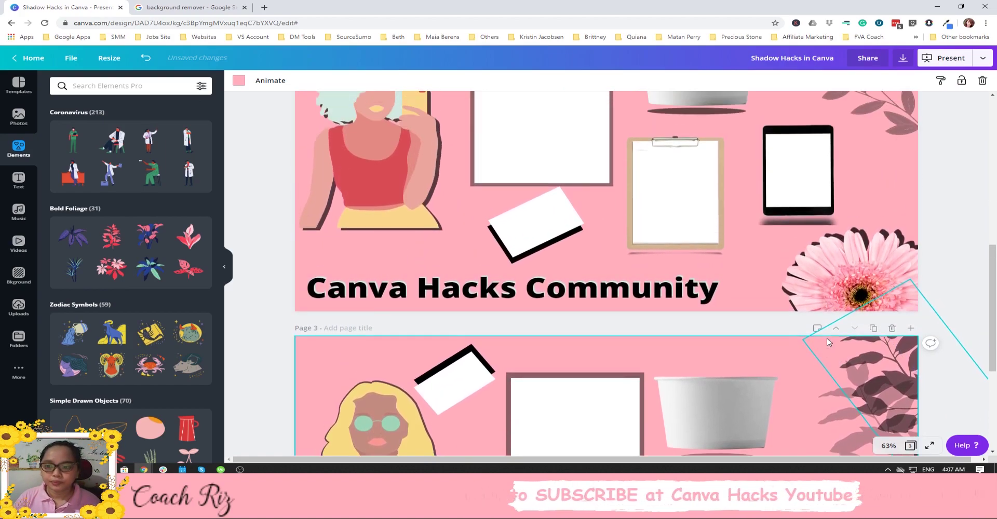
pyautogui.scroll(1, 829, 342)
pyautogui.click(709, 236)
pyautogui.click(745, 300)
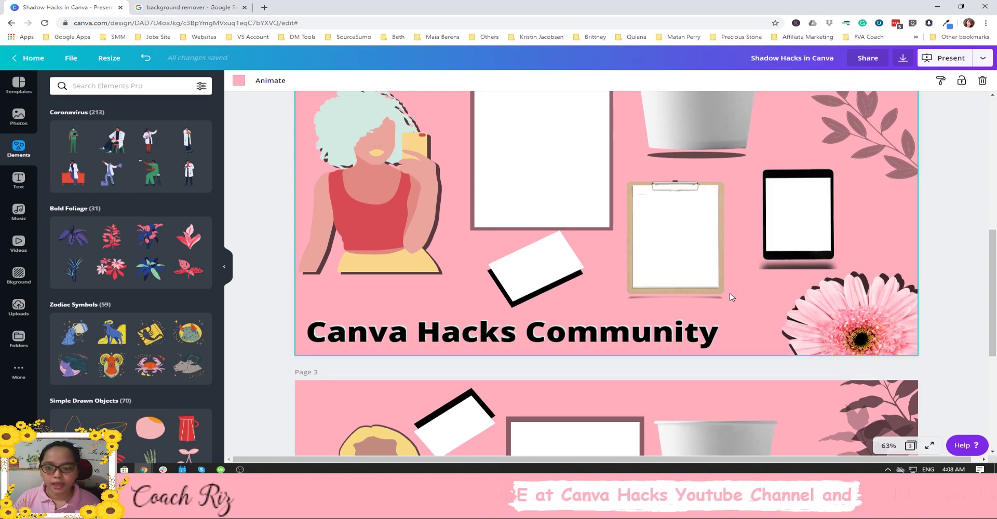
pyautogui.scroll(-5, 730, 301)
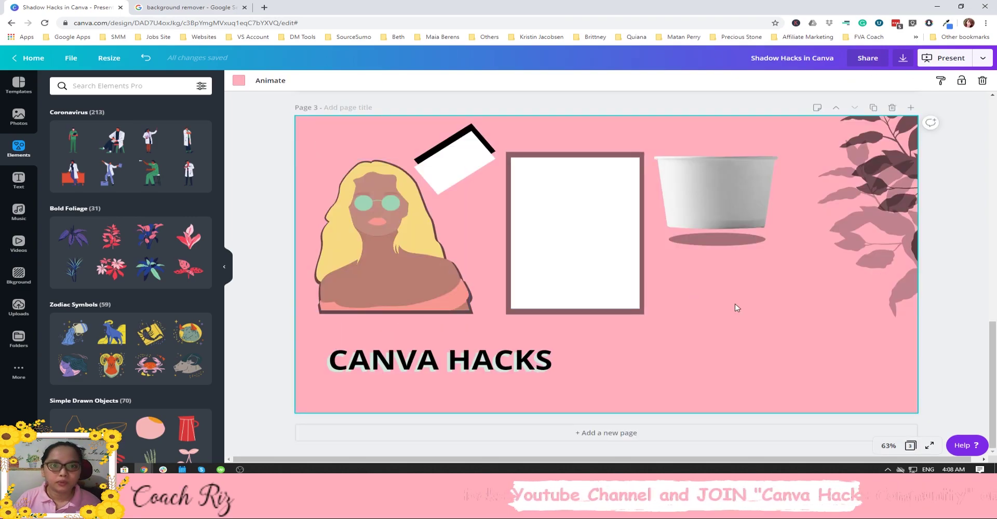
pyautogui.click(19, 117)
pyautogui.click(130, 88)
pyautogui.write('clip')
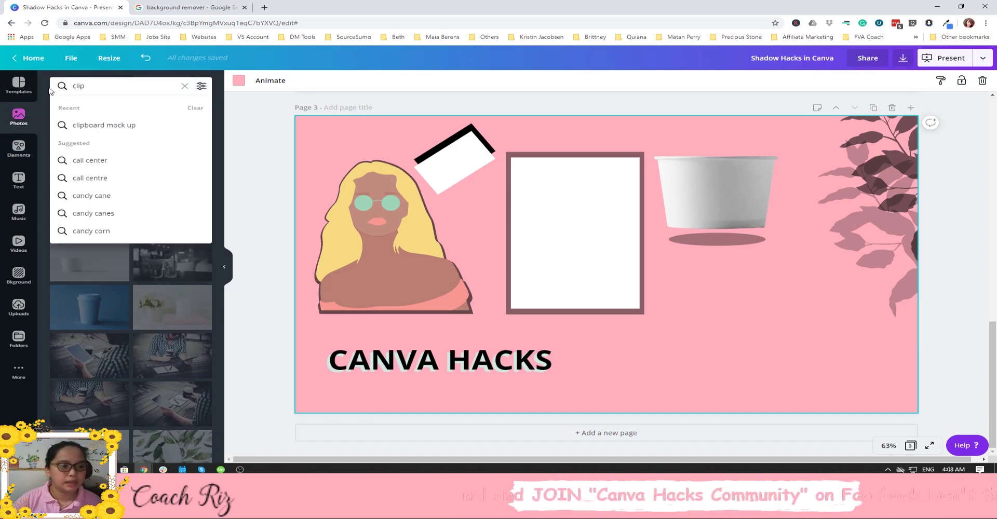
pyautogui.click(86, 127)
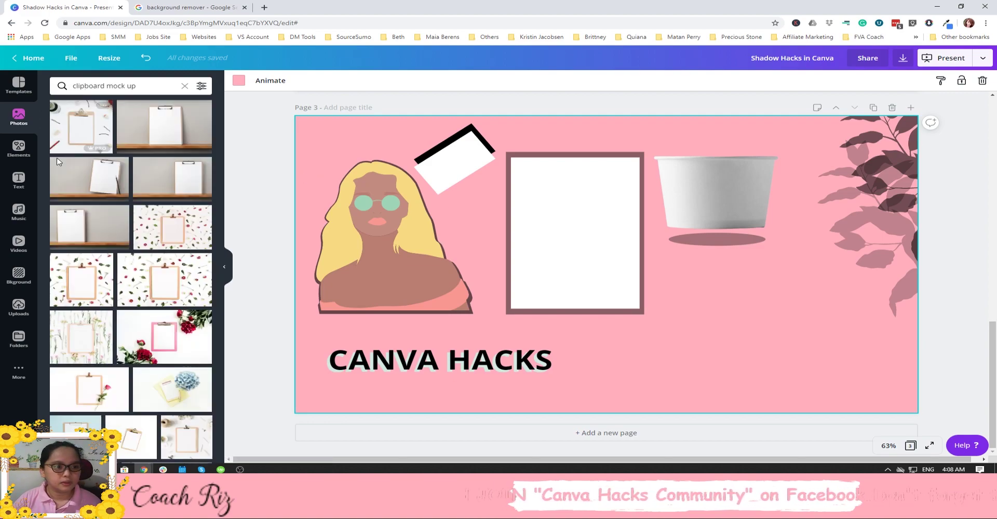
# Place the clipboard photo with the light blue background on page 3 and remove its background.
pyautogui.scroll(-3, 135, 218)
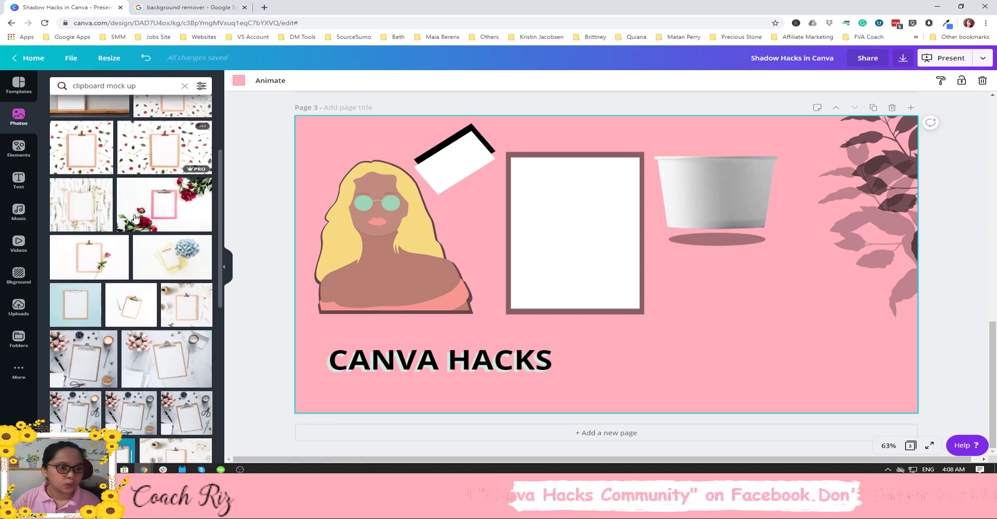
pyautogui.scroll(3, 590, 216)
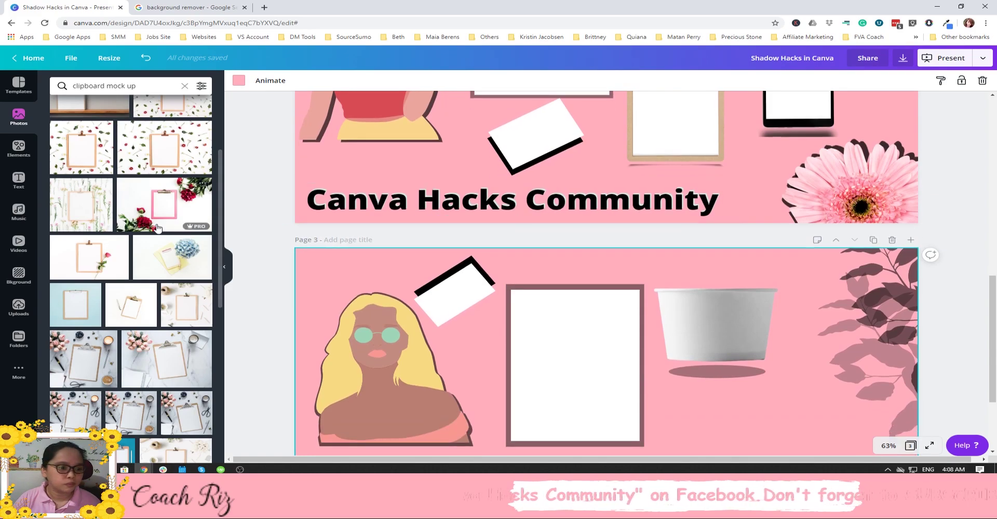
pyautogui.scroll(-1, 160, 227)
pyautogui.scroll(-2, 675, 291)
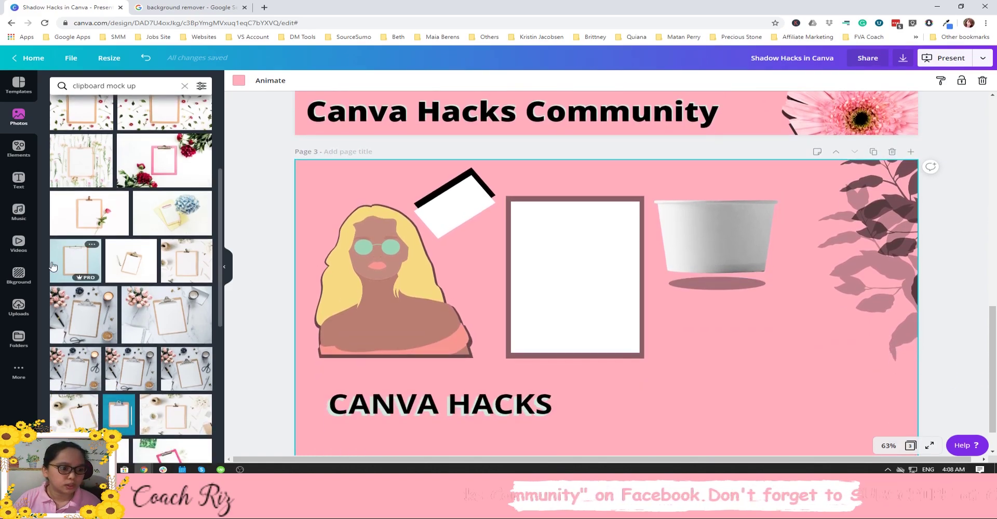
pyautogui.click(52, 266)
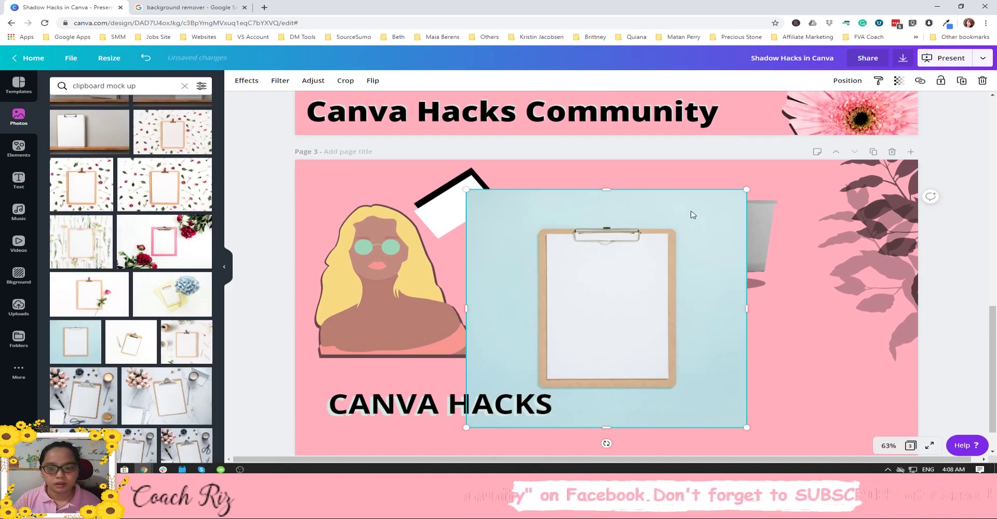
pyautogui.click(253, 81)
pyautogui.click(116, 113)
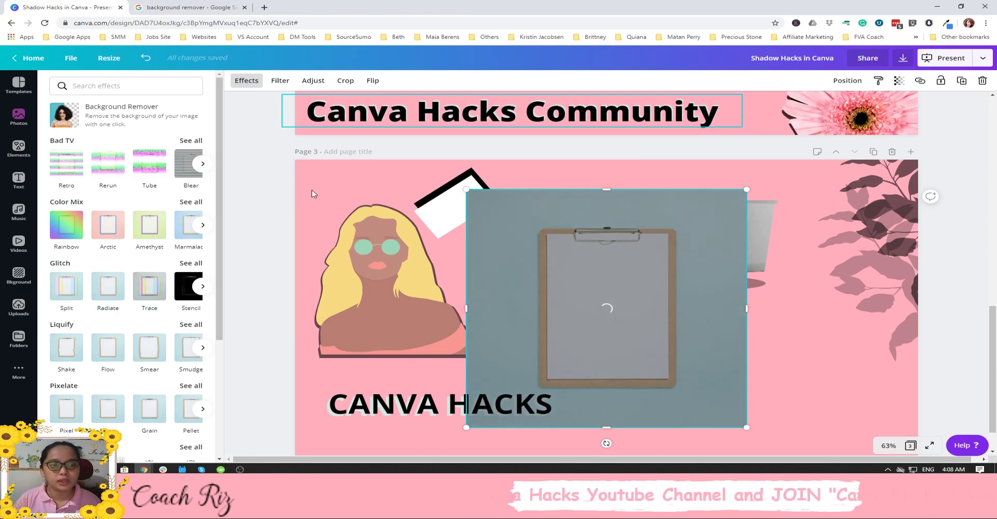
# Move the clipboard cutout towards the cup and crop away the empty margins on all four sides.
pyautogui.moveTo(626, 298); pyautogui.dragTo(755, 314)
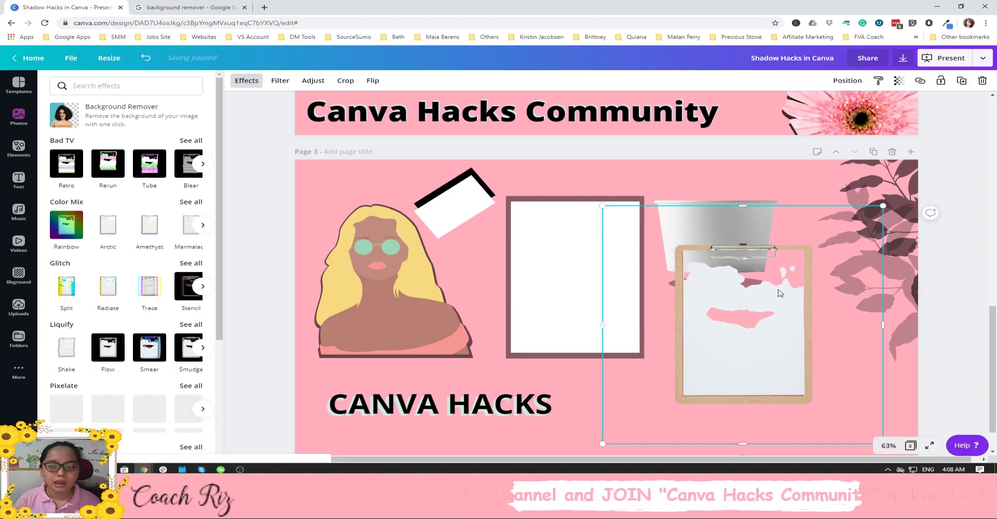
pyautogui.moveTo(743, 206); pyautogui.dragTo(744, 229)
pyautogui.moveTo(742, 444); pyautogui.dragTo(746, 410)
pyautogui.moveTo(603, 316); pyautogui.dragTo(659, 320)
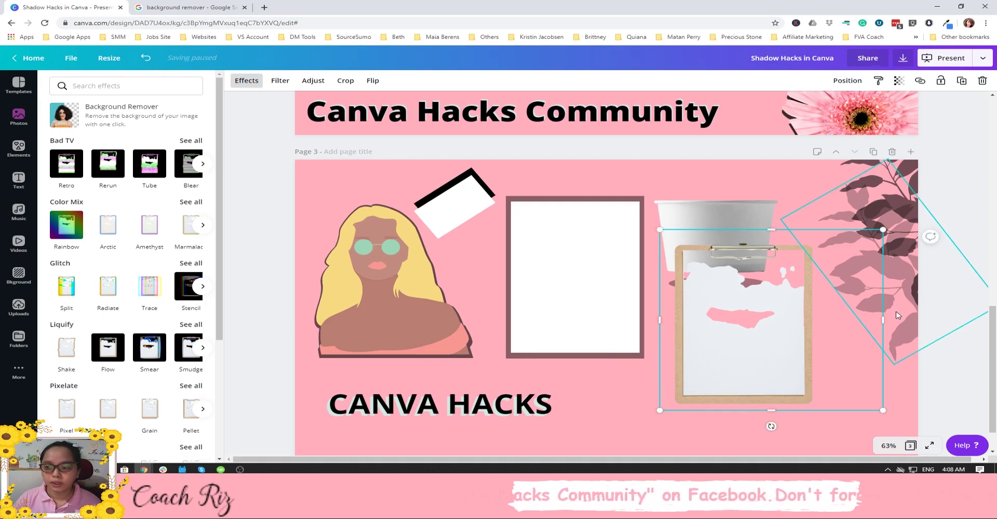
pyautogui.moveTo(883, 320); pyautogui.dragTo(832, 322)
# Scale the cropped clipboard down and position it directly below the cup's shadow on page 3.
pyautogui.moveTo(763, 333); pyautogui.dragTo(754, 381)
pyautogui.moveTo(737, 276); pyautogui.dragTo(734, 289)
pyautogui.scroll(-1, 735, 296)
pyautogui.moveTo(648, 322); pyautogui.dragTo(662, 326)
pyautogui.moveTo(811, 410); pyautogui.dragTo(760, 356)
pyautogui.click(719, 315)
# Duplicate page 3's large white rectangle and resize the copy to cover the clipboard's patchy paper area.
pyautogui.scroll(2, 753, 311)
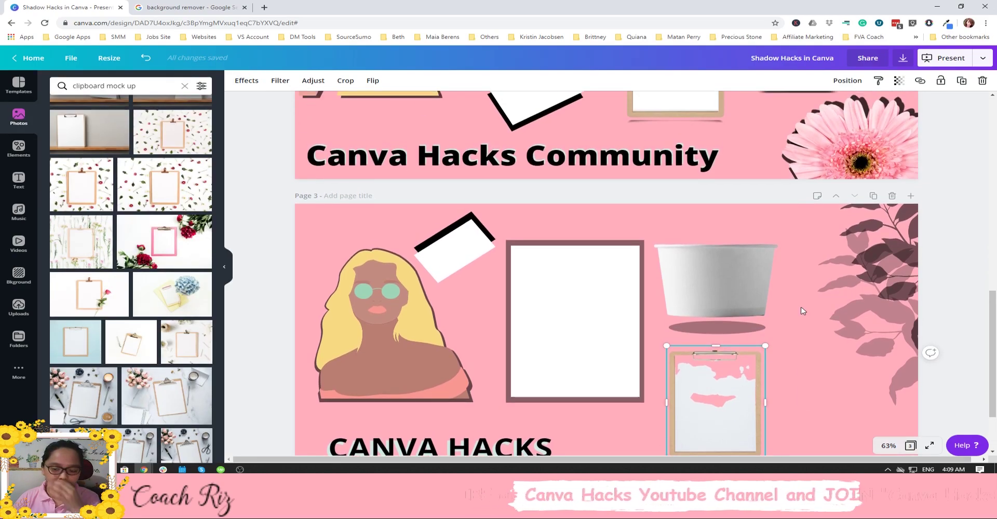
pyautogui.scroll(-1, 803, 311)
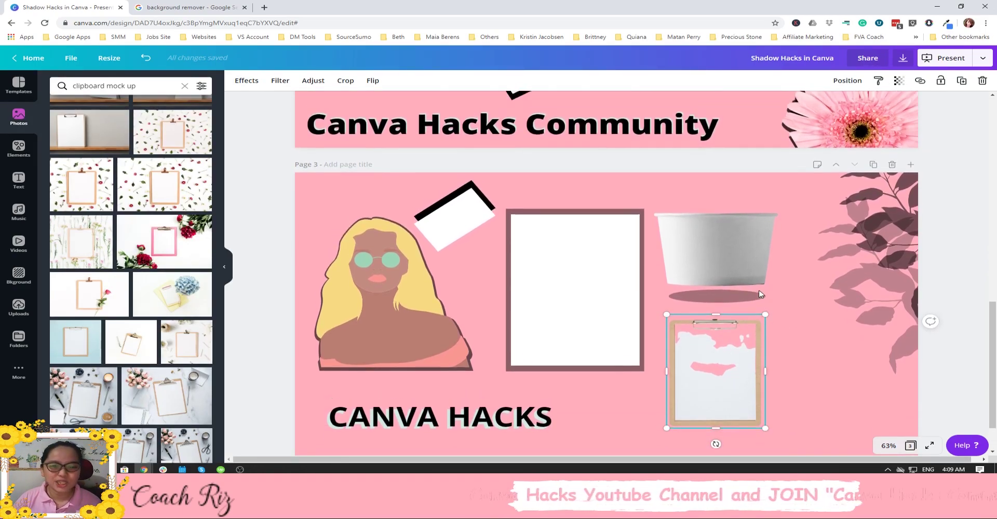
pyautogui.scroll(2, 759, 294)
pyautogui.click(456, 290)
pyautogui.click(560, 349)
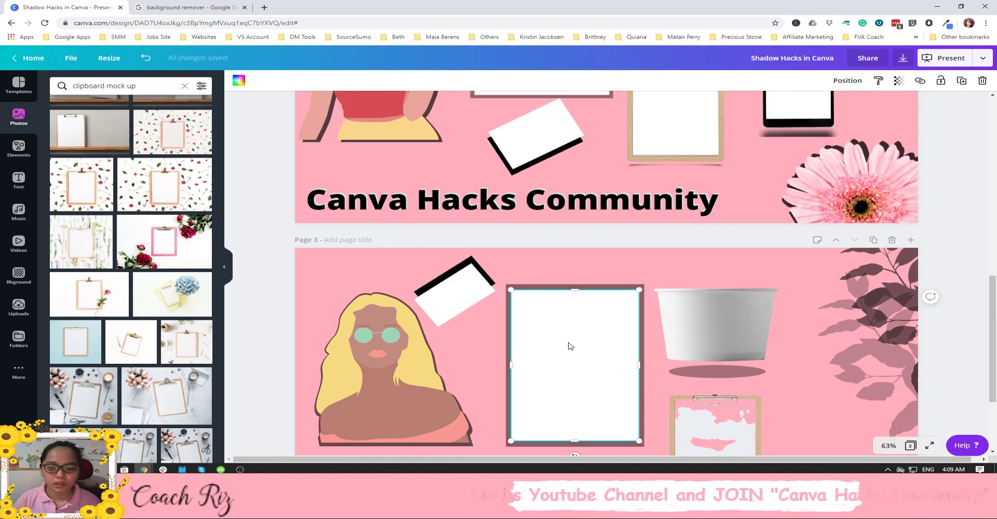
pyautogui.click(960, 81)
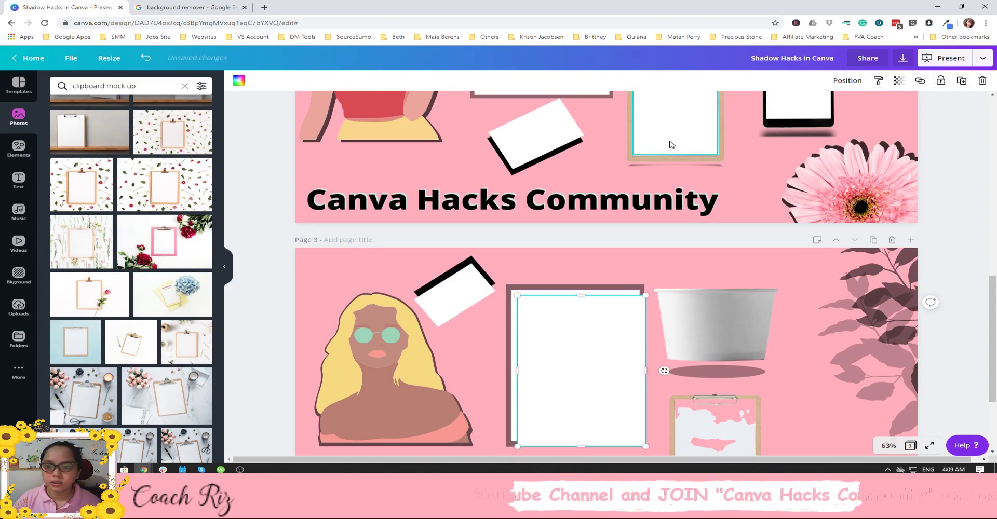
pyautogui.scroll(2, 691, 153)
pyautogui.scroll(-5, 692, 178)
pyautogui.moveTo(623, 252); pyautogui.dragTo(770, 350)
pyautogui.moveTo(789, 415); pyautogui.dragTo(757, 308)
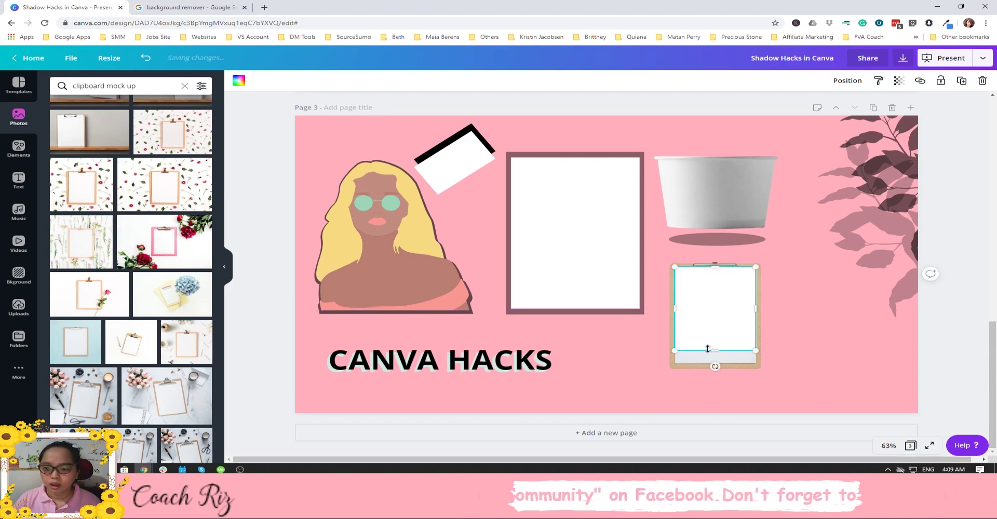
pyautogui.moveTo(715, 354); pyautogui.dragTo(715, 364)
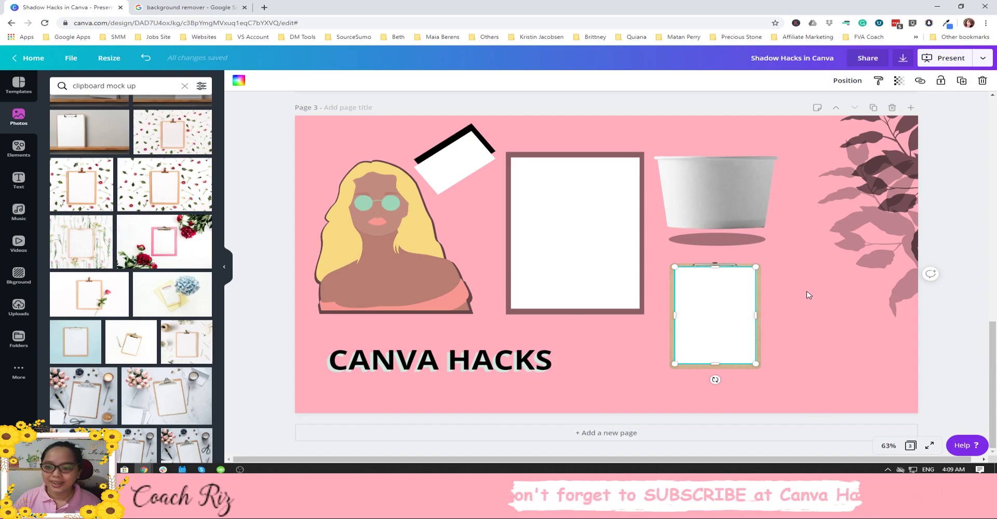
# Duplicate the clipboard image and crop the copy to its metal clip strip, overlapping the top of the white paper.
pyautogui.click(739, 369)
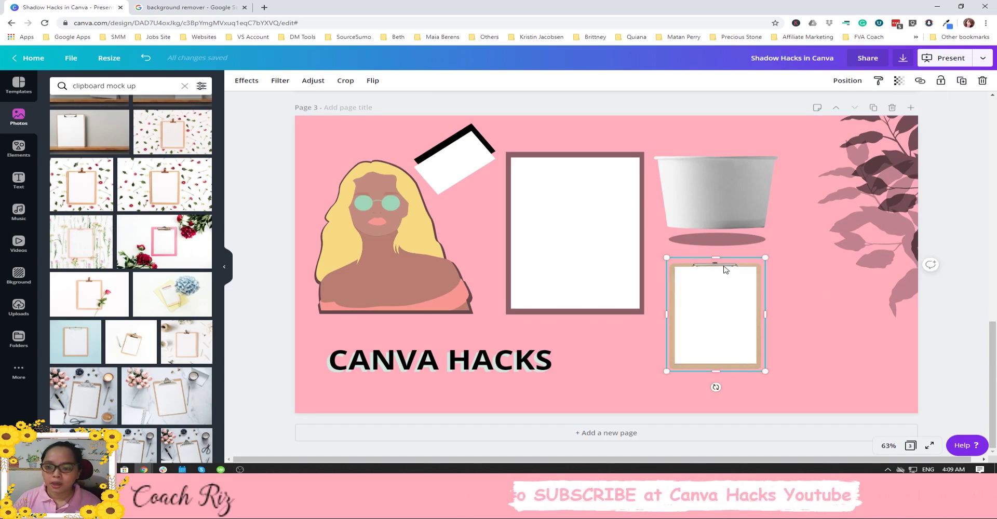
pyautogui.click(962, 81)
pyautogui.moveTo(724, 371); pyautogui.dragTo(727, 270)
pyautogui.click(800, 302)
pyautogui.click(818, 310)
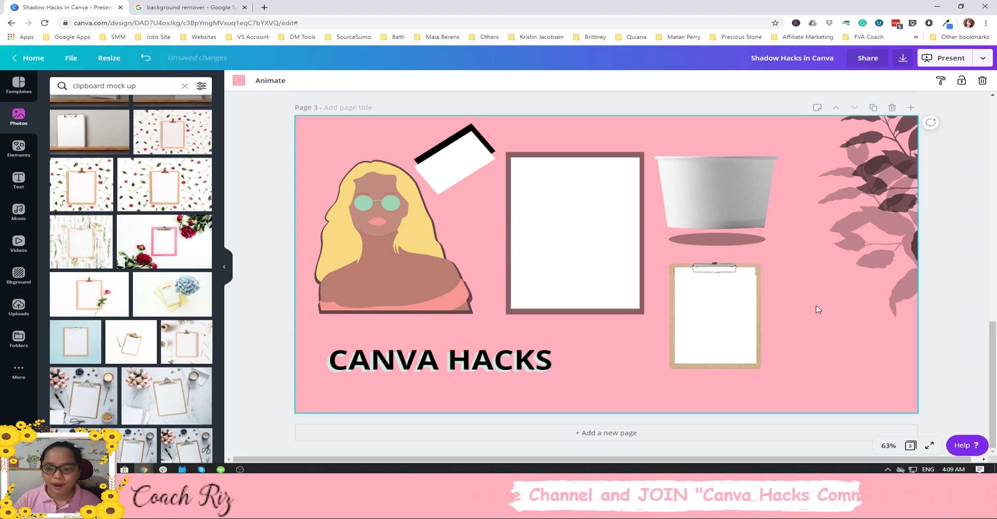
pyautogui.click(741, 274)
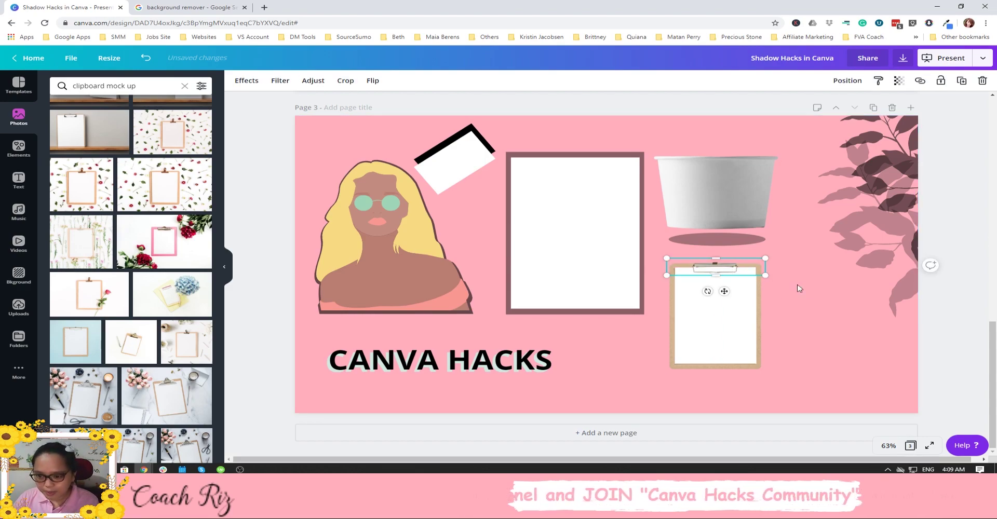
pyautogui.click(810, 309)
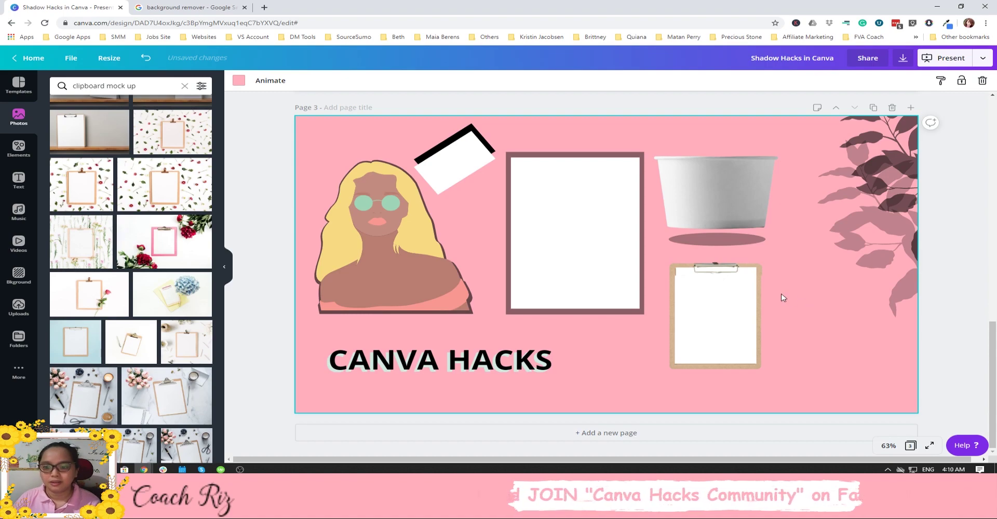
# Slightly narrow the clipboard's white paper rectangle and align it inside the wooden frame.
pyautogui.click(701, 274)
pyautogui.click(697, 307)
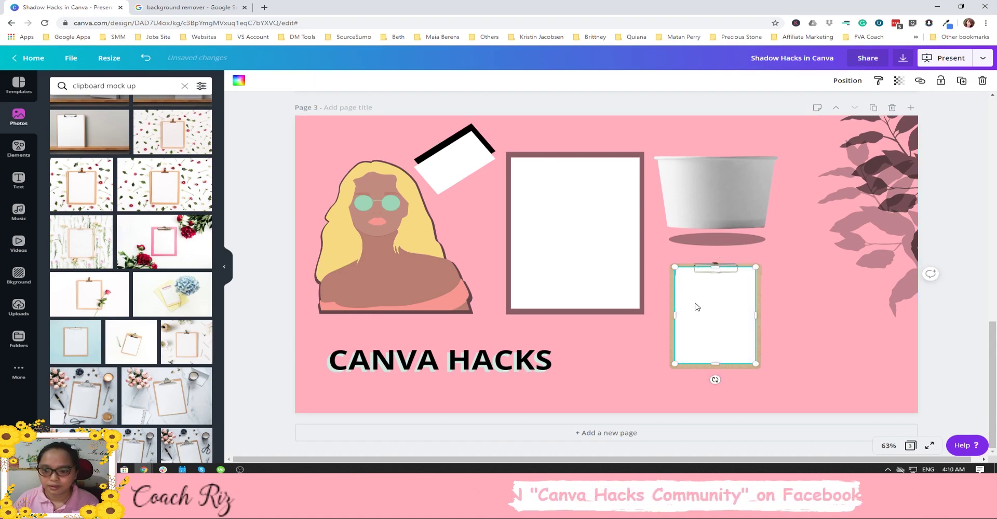
pyautogui.moveTo(676, 313); pyautogui.dragTo(676, 315)
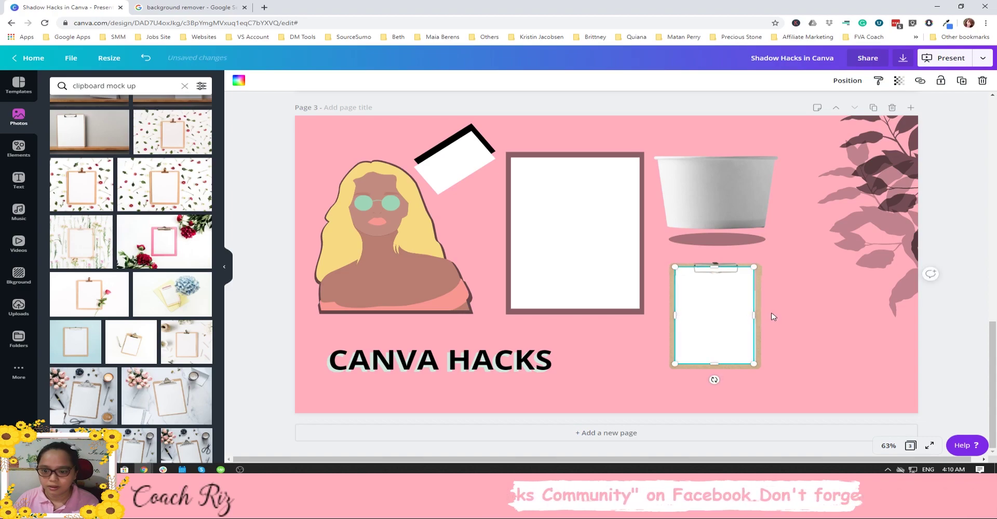
pyautogui.click(801, 321)
pyautogui.click(758, 271)
pyautogui.click(803, 301)
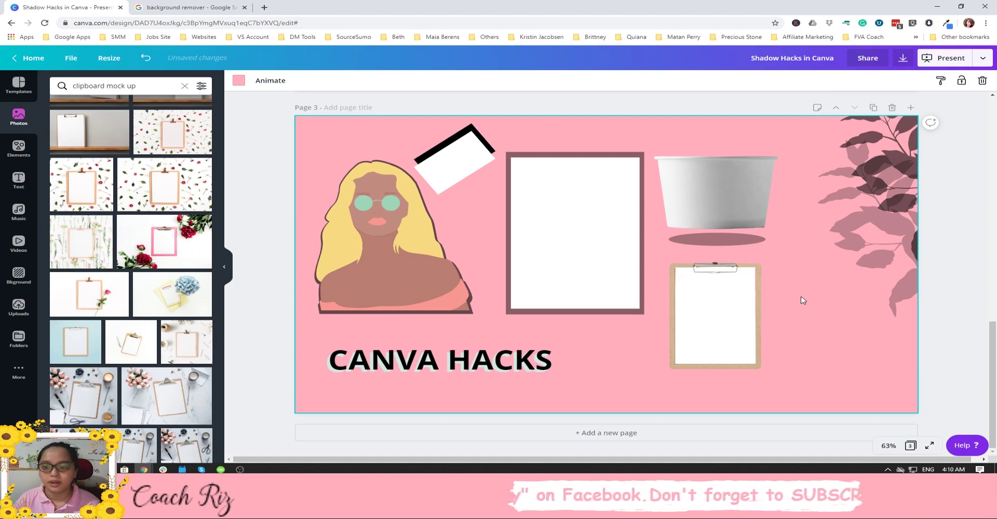
# Group all the clipboard pieces and shrink the group slightly below the cup.
pyautogui.scroll(1, 807, 293)
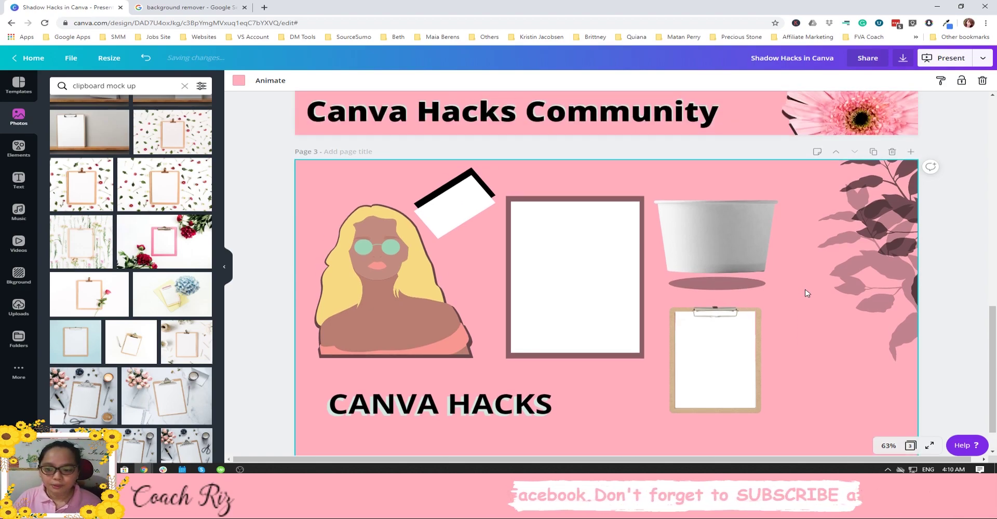
pyautogui.moveTo(793, 408); pyautogui.dragTo(669, 302)
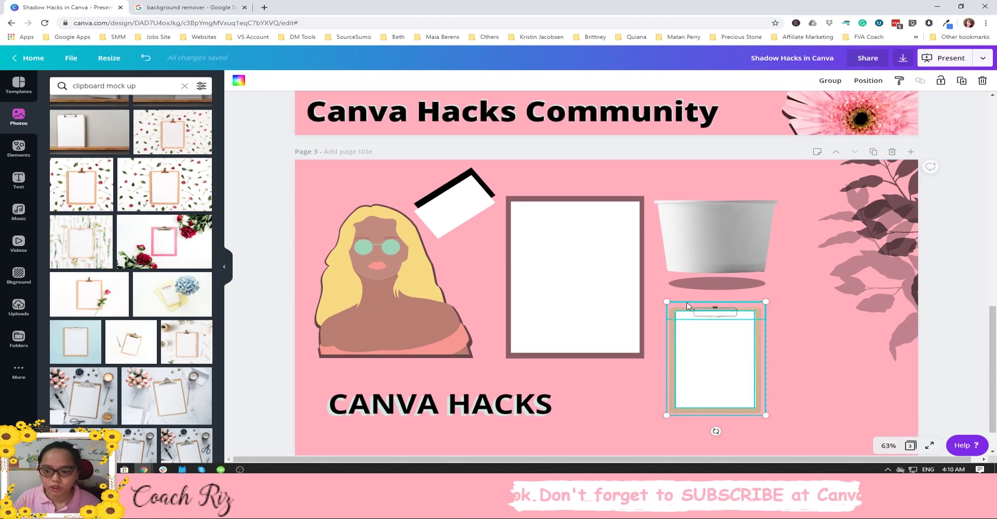
pyautogui.click(830, 80)
pyautogui.scroll(-1, 806, 291)
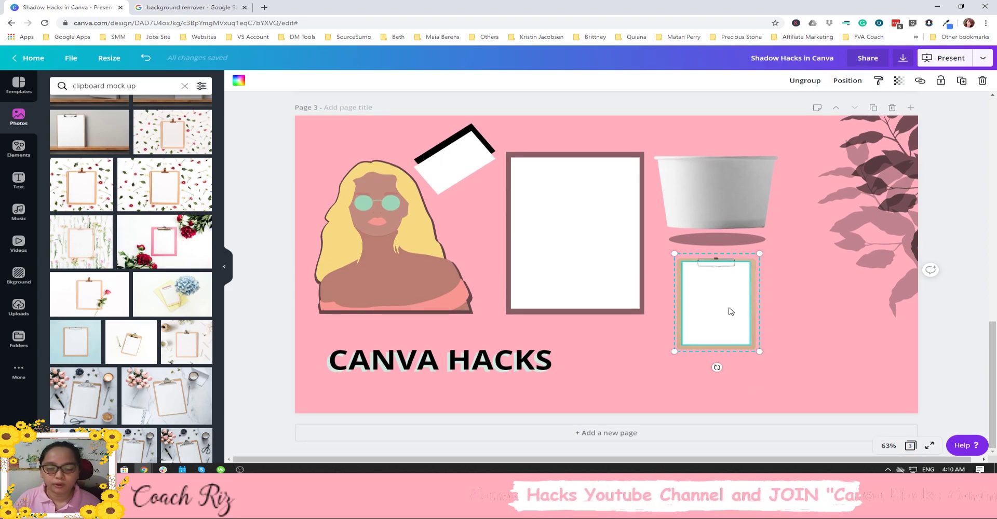
# Replace the background remover search with a Google image search for "shadow effects png" and browse the results.
pyautogui.scroll(3, 740, 276)
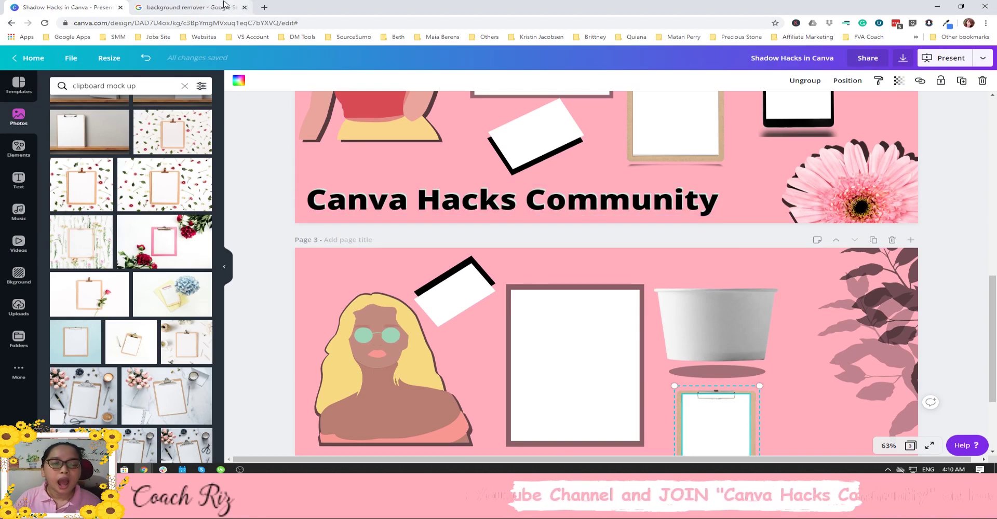
pyautogui.click(245, 7)
pyautogui.click(140, 8)
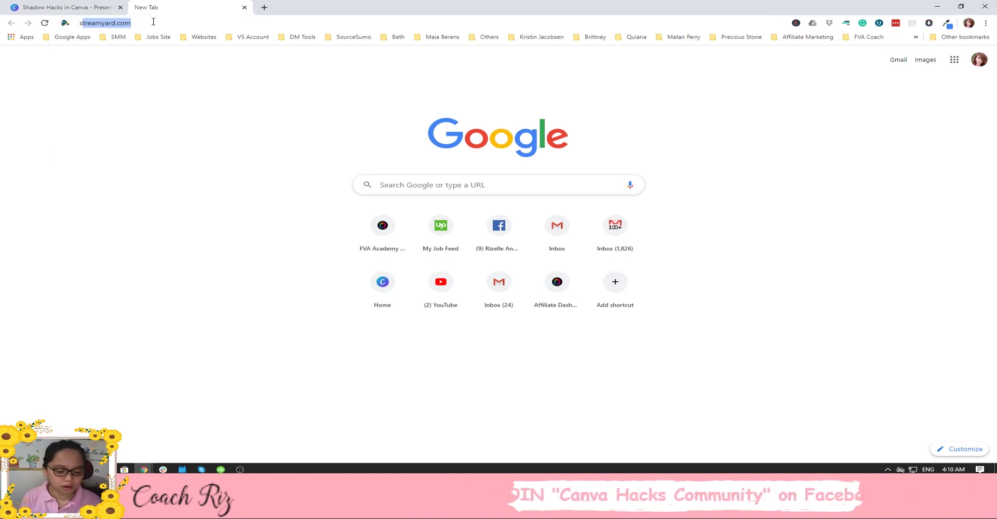
pyautogui.write('shadow')
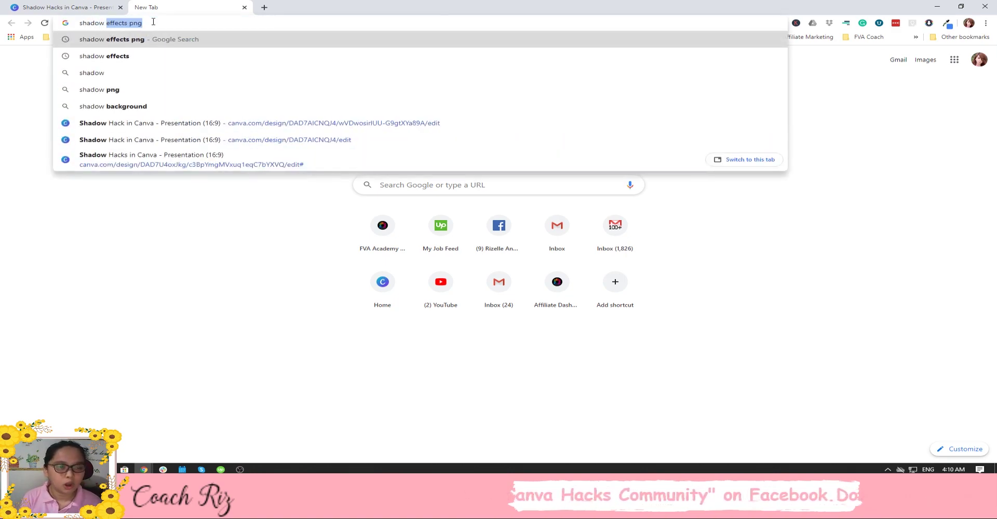
pyautogui.press('Right')
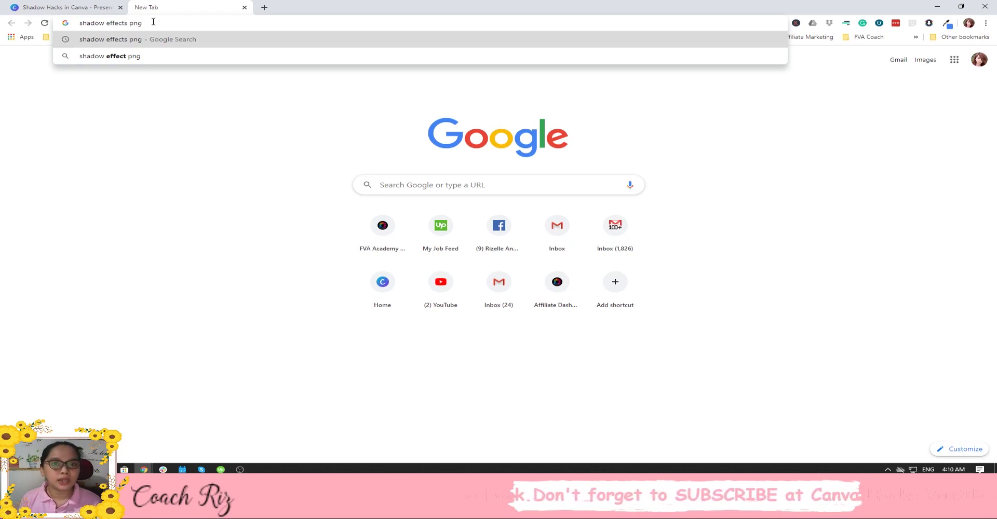
pyautogui.press('Return')
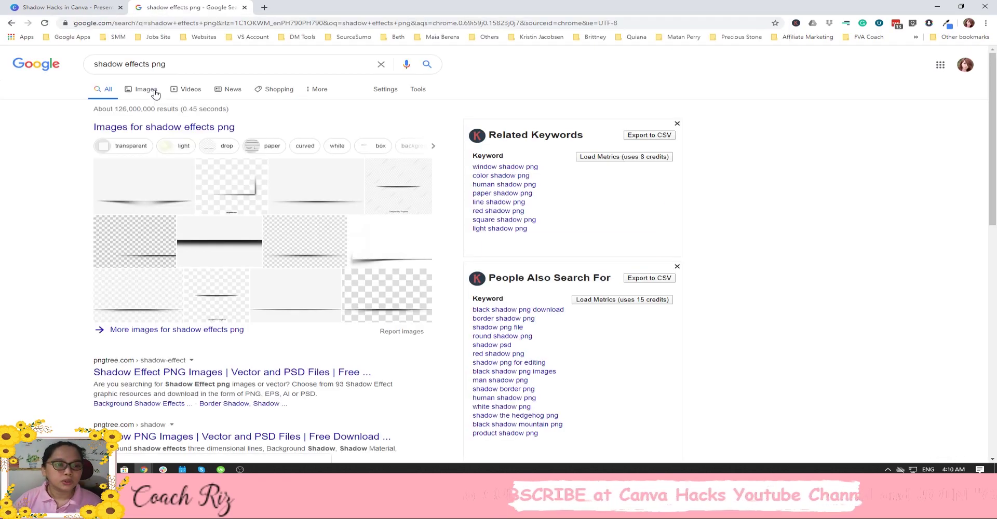
pyautogui.click(136, 85)
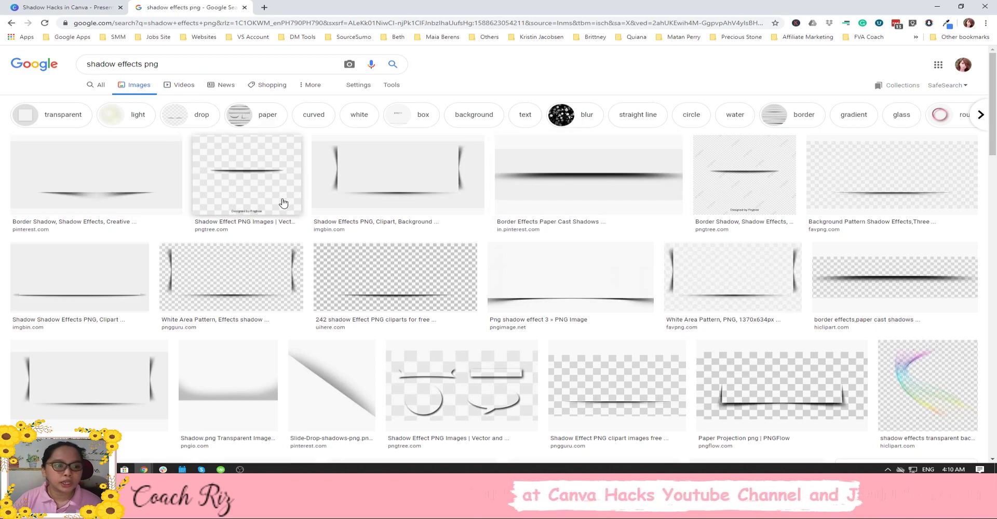
pyautogui.scroll(-1, 675, 218)
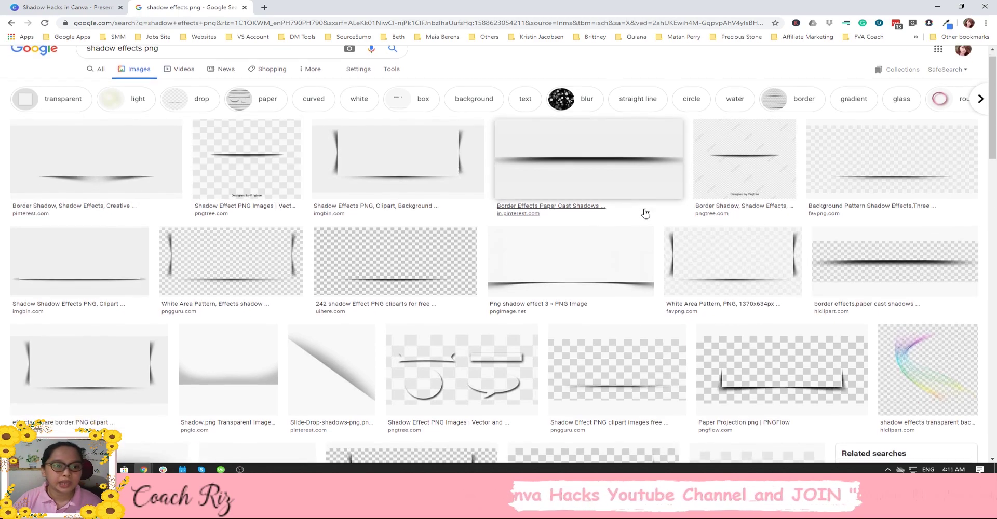
# Preview the imgbin and Pinterest thin border shadow images among the "shadow effects png" results.
pyautogui.click(41, 223)
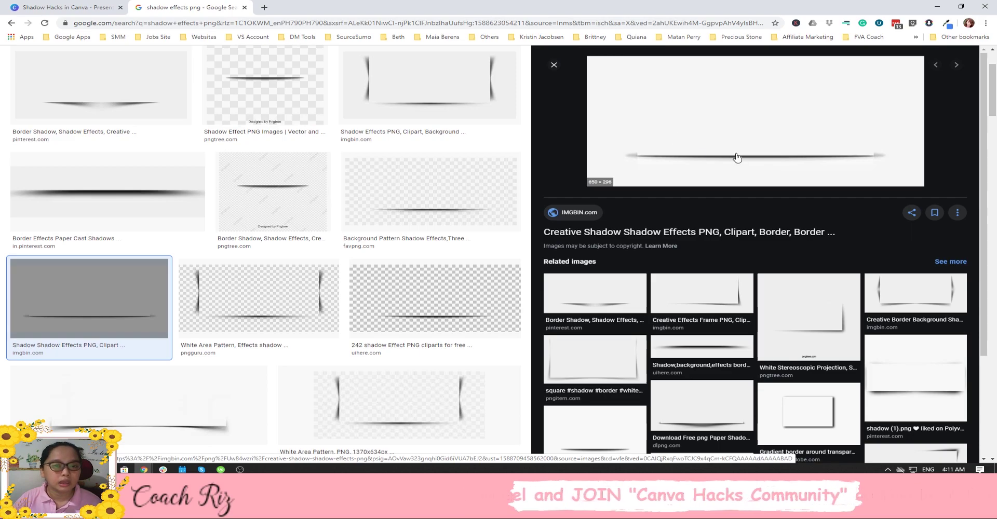
pyautogui.click(554, 64)
pyautogui.scroll(3, 364, 182)
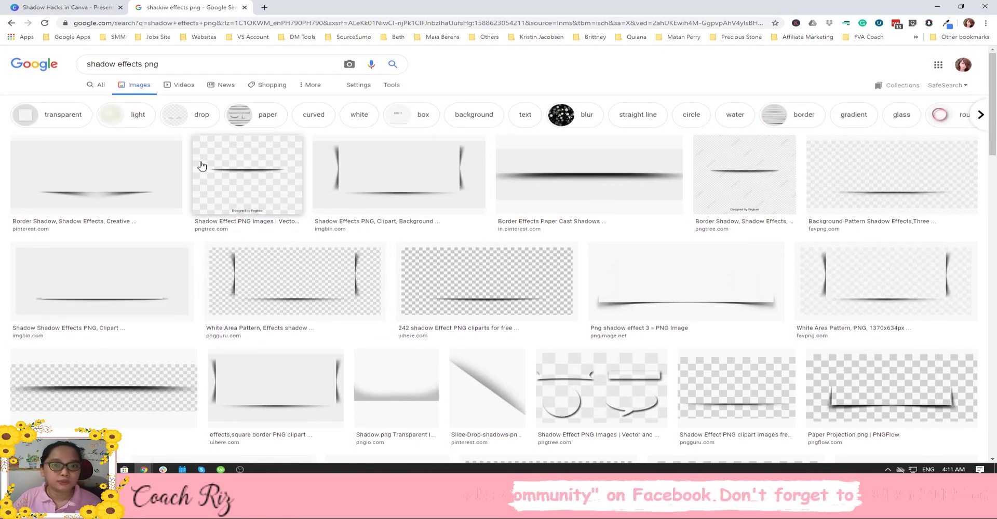
pyautogui.click(165, 169)
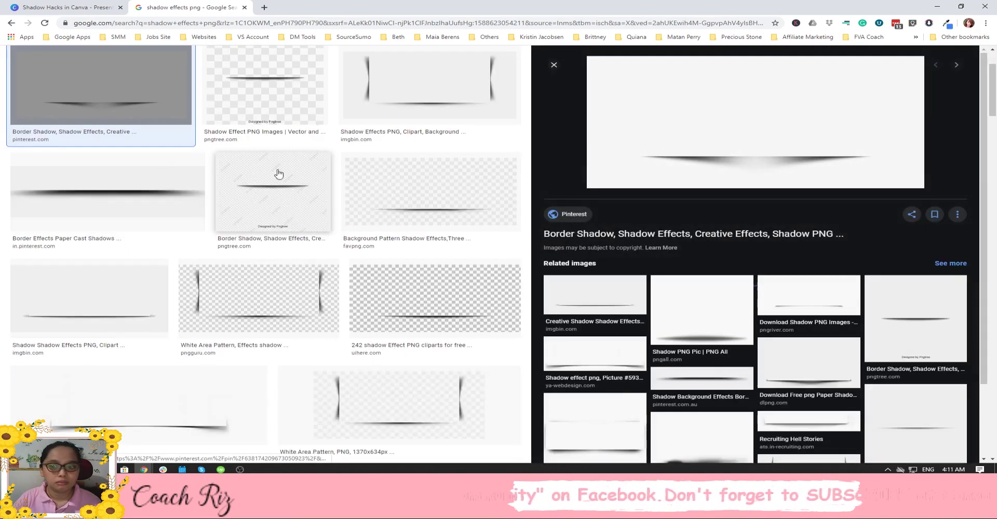
pyautogui.click(553, 76)
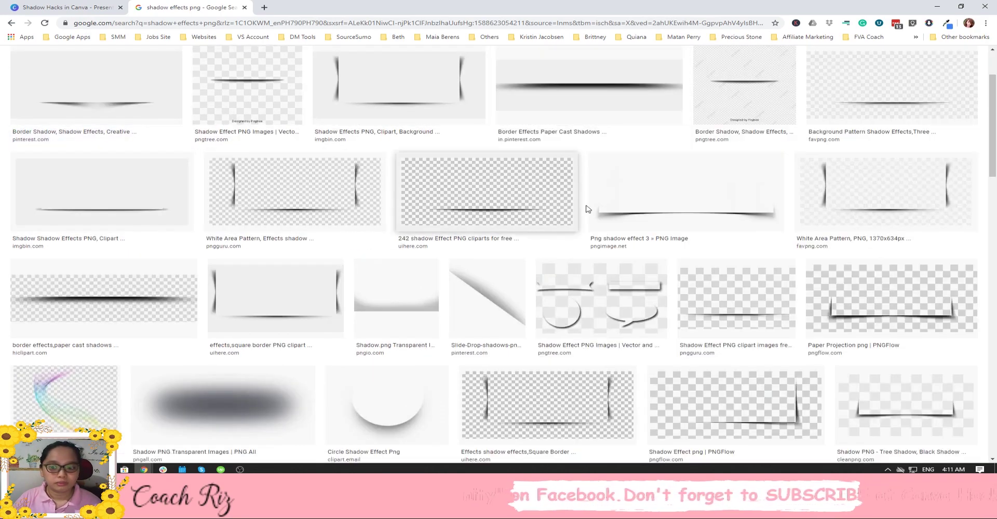
# Open the "Png shadow effect 3" result from pngimage.net and save its image to the computer.
pyautogui.click(743, 205)
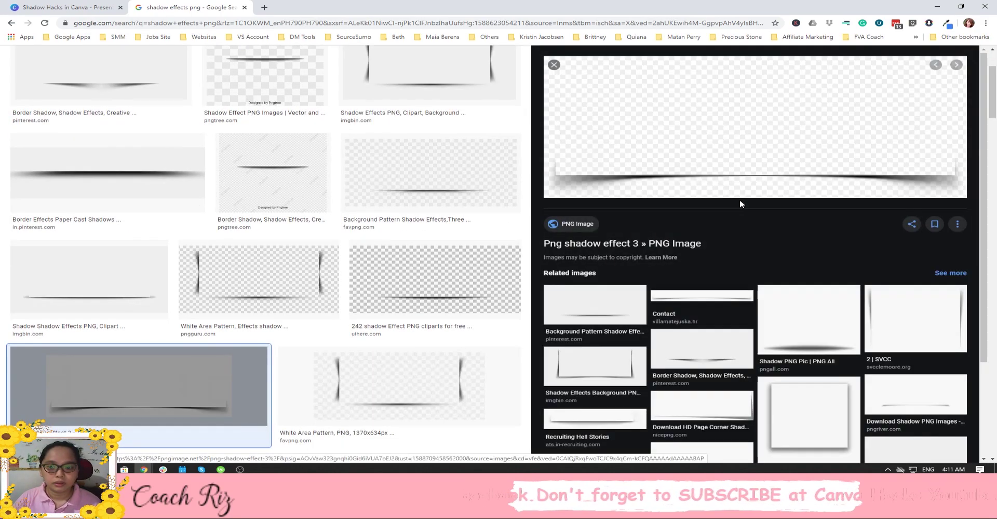
pyautogui.rightClick(694, 156)
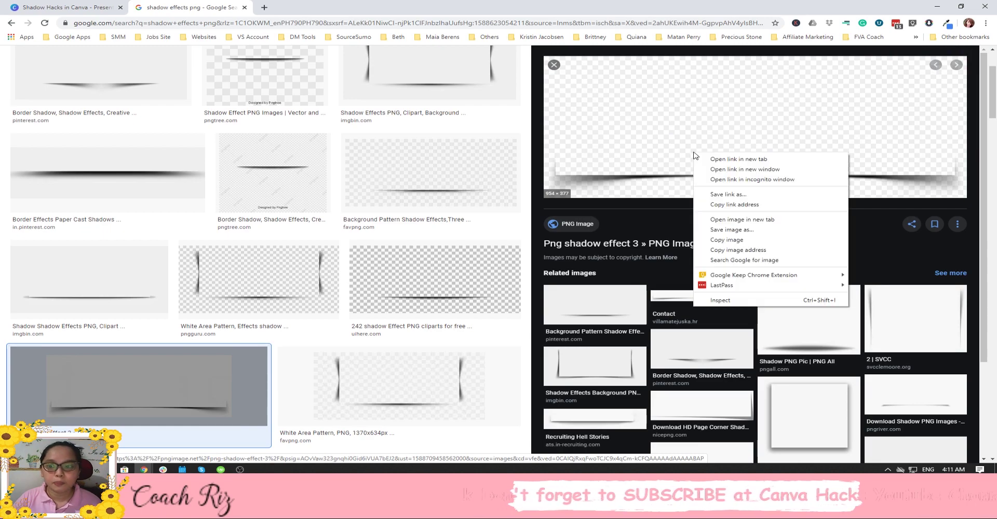
pyautogui.click(757, 232)
pyautogui.click(456, 225)
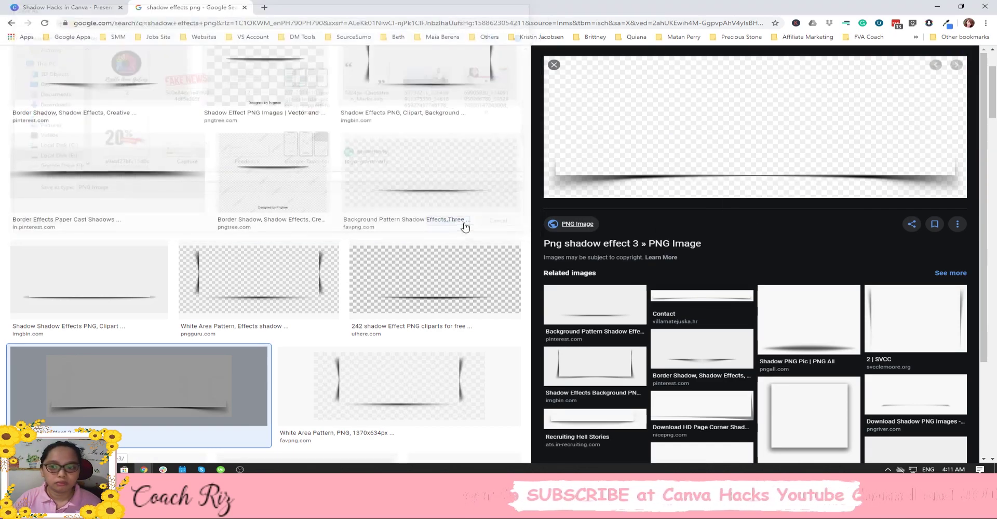
# Back in Canva, add the uploaded thin shadow to page 3, enlarge it to about 373 × 173 and place it just beneath the clipboard.
pyautogui.click(244, 7)
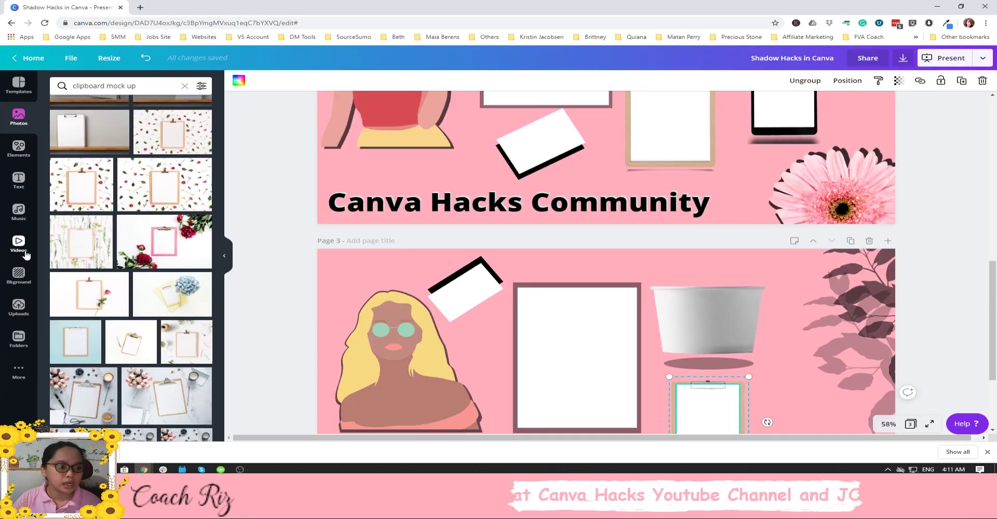
pyautogui.click(18, 307)
pyautogui.scroll(-3, 590, 223)
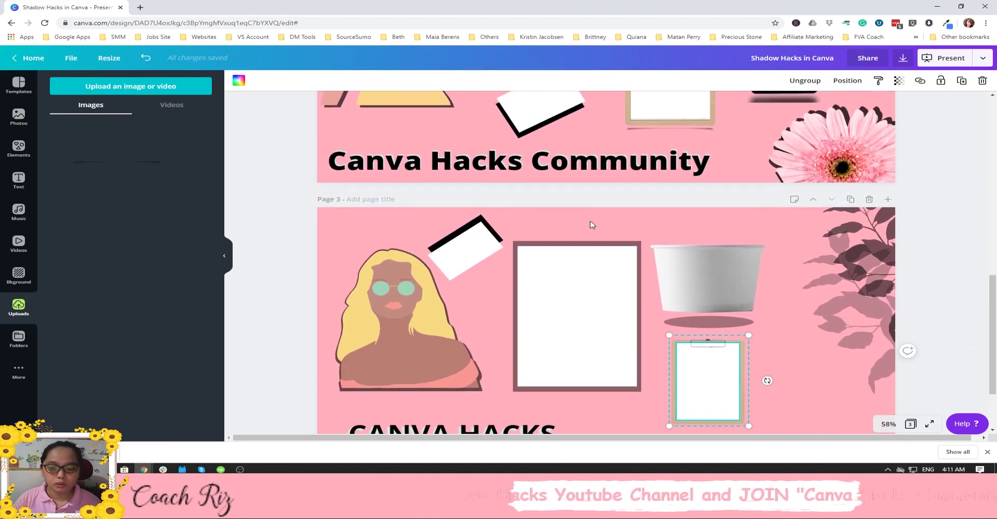
pyautogui.hotkey('ctrl', 'v')
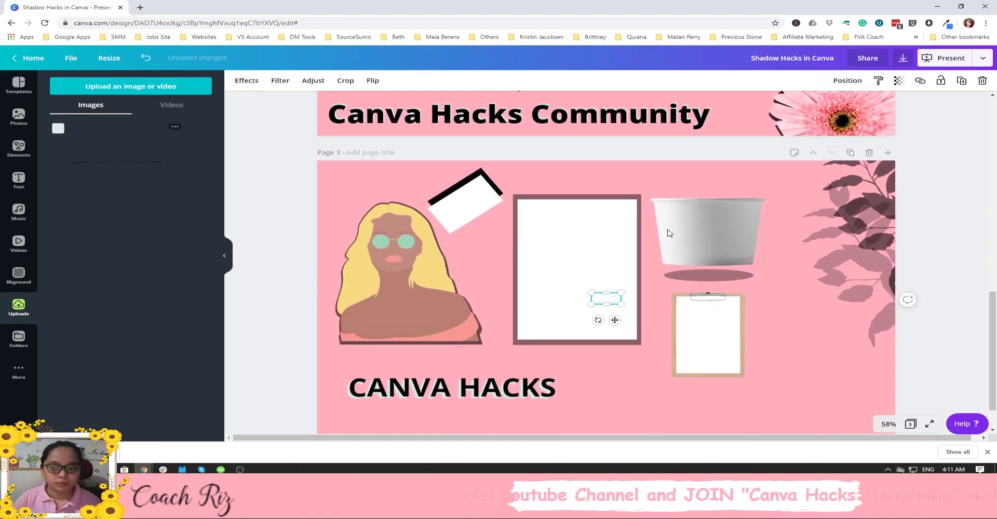
pyautogui.moveTo(615, 320); pyautogui.dragTo(725, 419)
pyautogui.moveTo(674, 386); pyautogui.dragTo(618, 360)
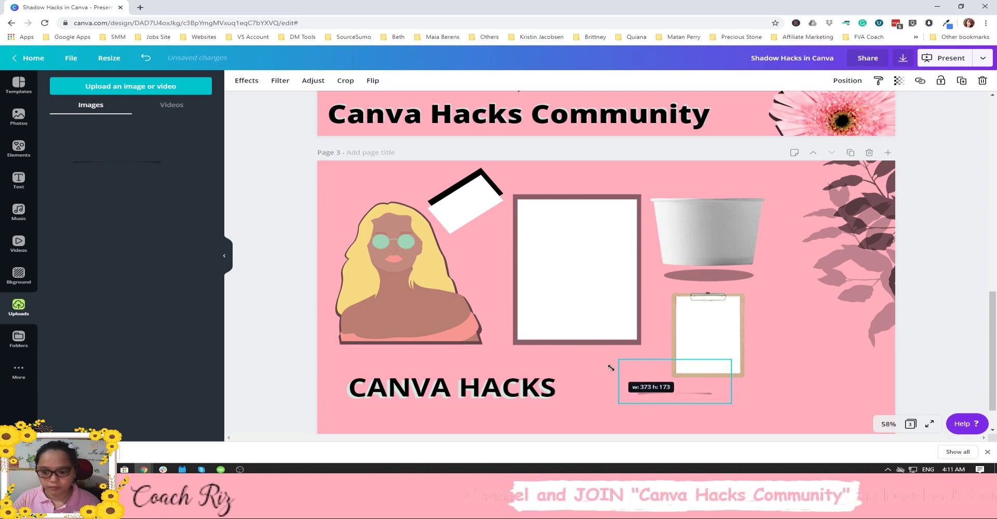
pyautogui.moveTo(695, 399); pyautogui.dragTo(730, 390)
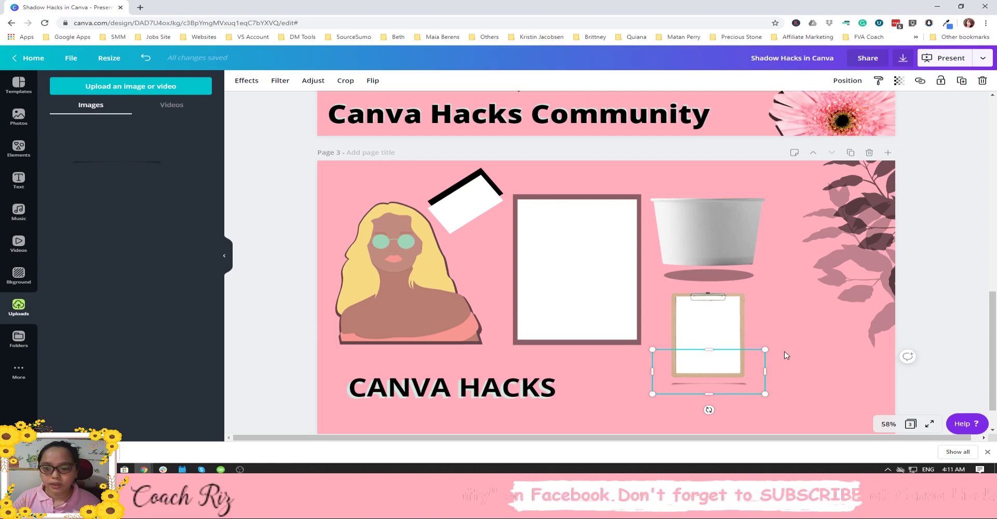
pyautogui.scroll(3, 785, 357)
pyautogui.scroll(-3, 785, 357)
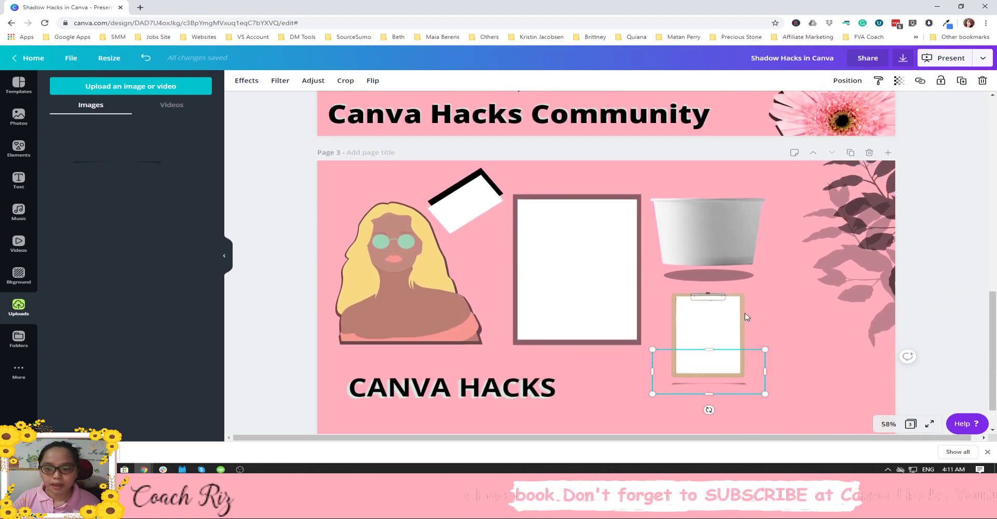
# Group the clipboard with its shadow and shift the group slightly left on page 3.
pyautogui.click(779, 389)
pyautogui.click(727, 322)
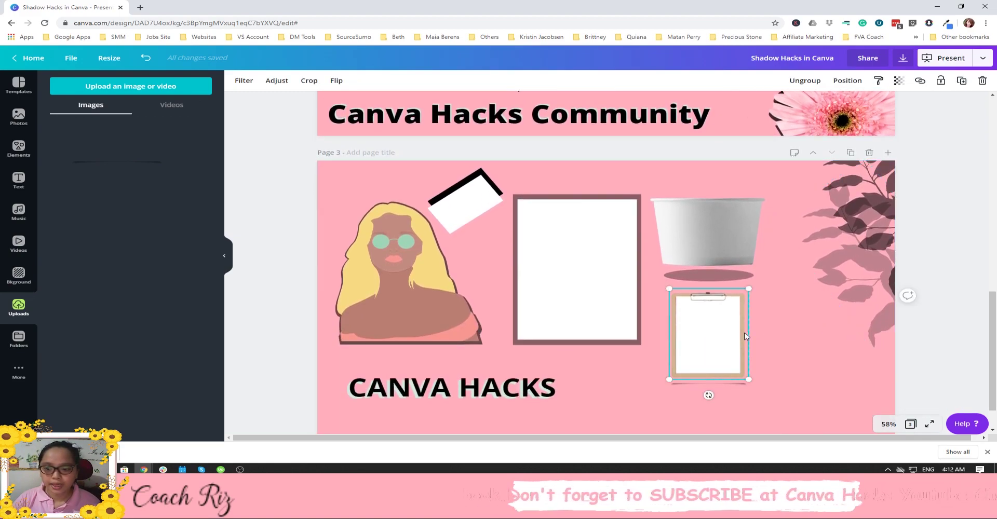
pyautogui.click(802, 403)
pyautogui.click(717, 373)
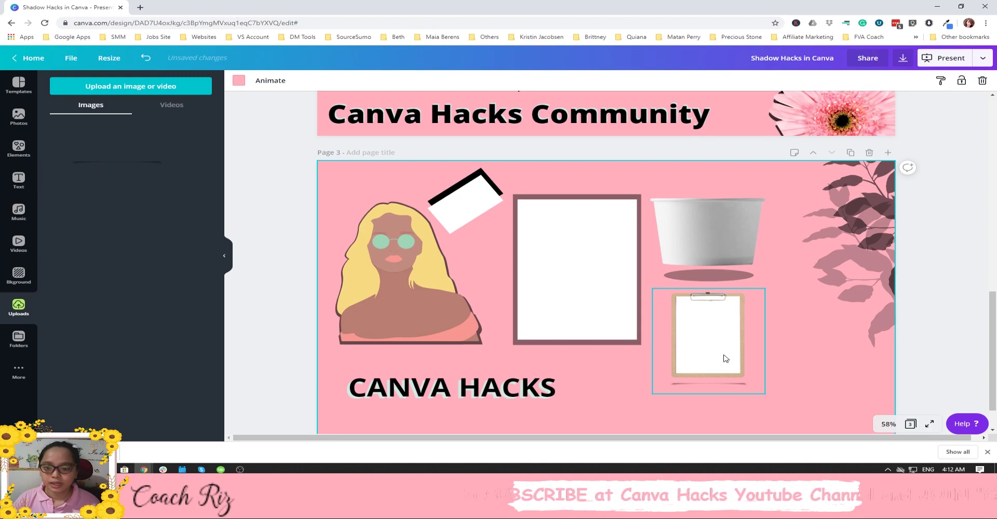
pyautogui.moveTo(726, 358); pyautogui.dragTo(714, 357)
# Copy the pink flower from the lower-left corner of page 1 to the lower-right corner of page 3.
pyautogui.scroll(3, 735, 357)
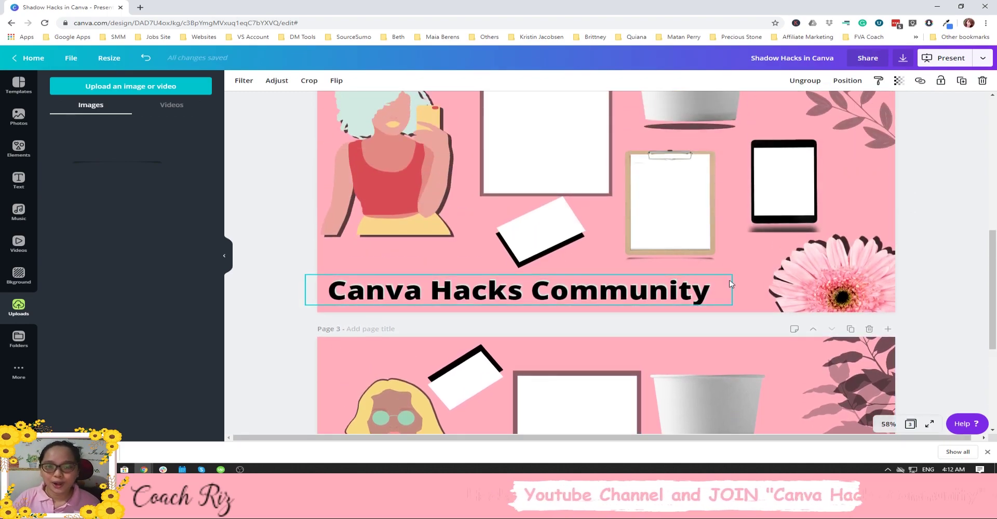
pyautogui.scroll(-1, 753, 291)
pyautogui.scroll(2, 779, 322)
pyautogui.click(831, 372)
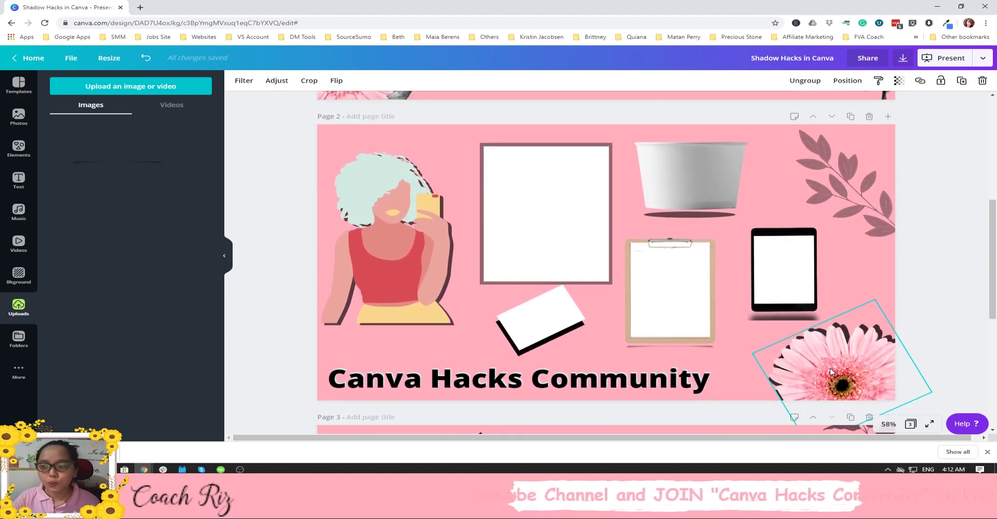
pyautogui.scroll(5, 831, 363)
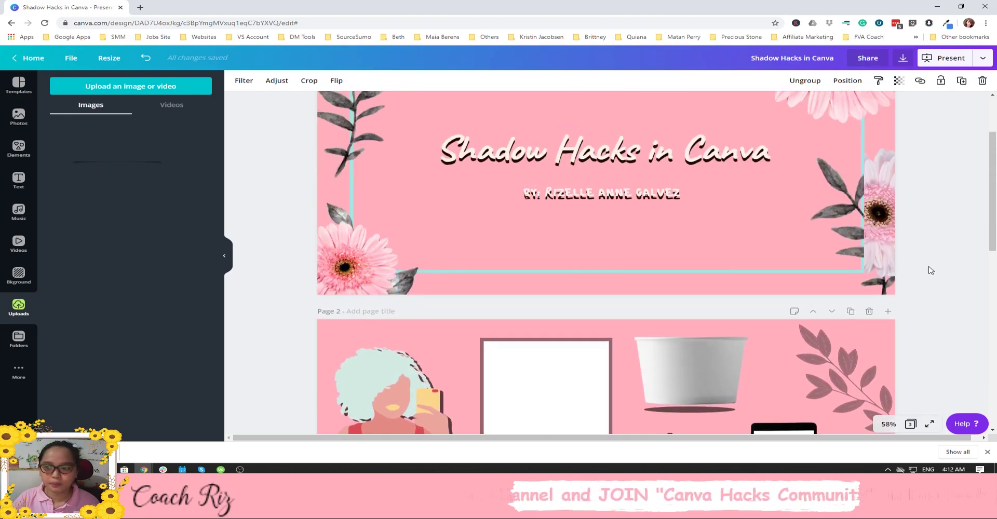
pyautogui.click(353, 358)
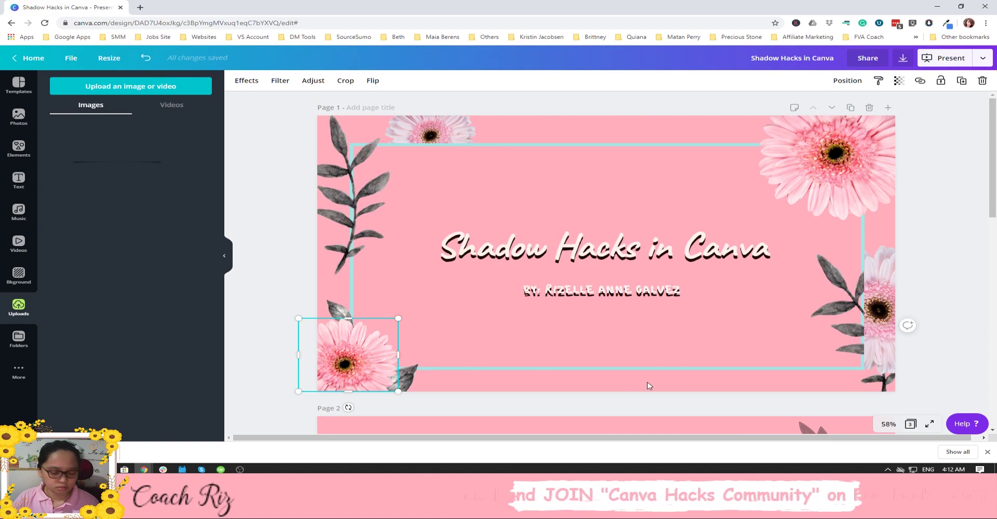
pyautogui.scroll(-6, 788, 387)
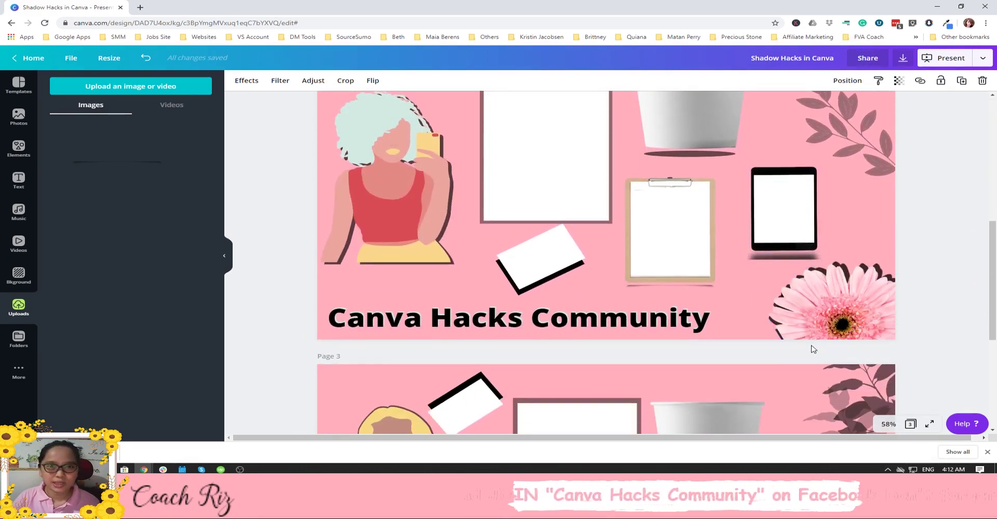
pyautogui.scroll(-5, 813, 349)
pyautogui.click(808, 369)
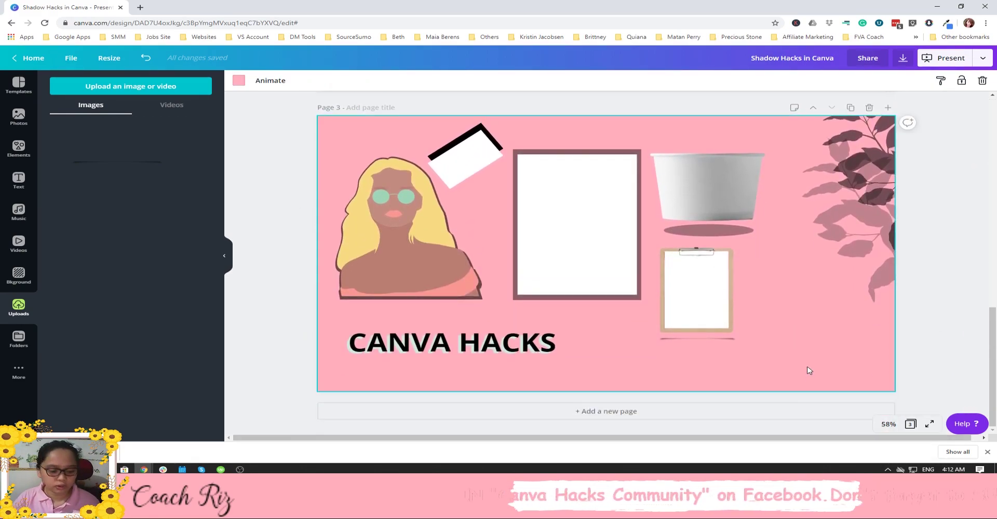
pyautogui.hotkey('ctrl', 'v')
pyautogui.moveTo(372, 358); pyautogui.dragTo(852, 365)
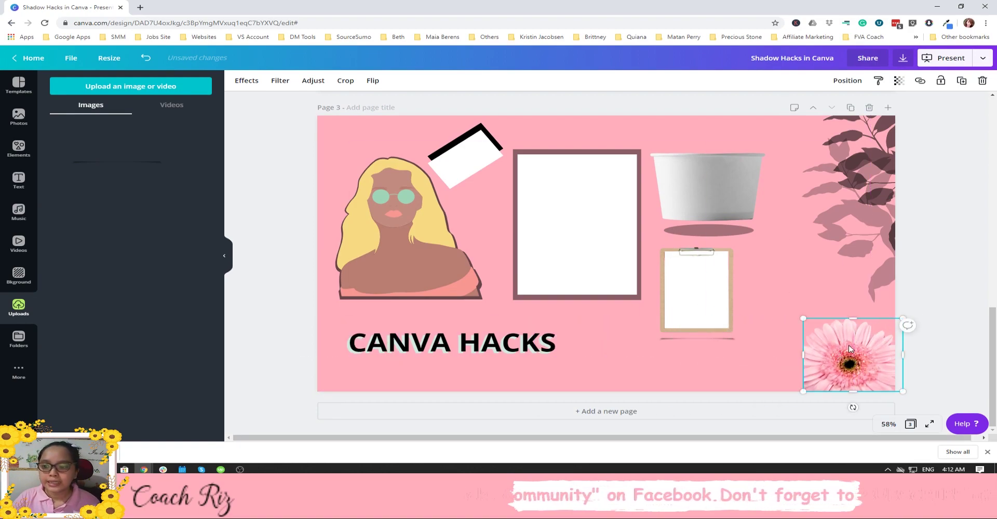
# Duplicate the page 3 flower, offset the copy up and to the left, and give it the Cherry Duotone effect with its settings open.
pyautogui.click(961, 81)
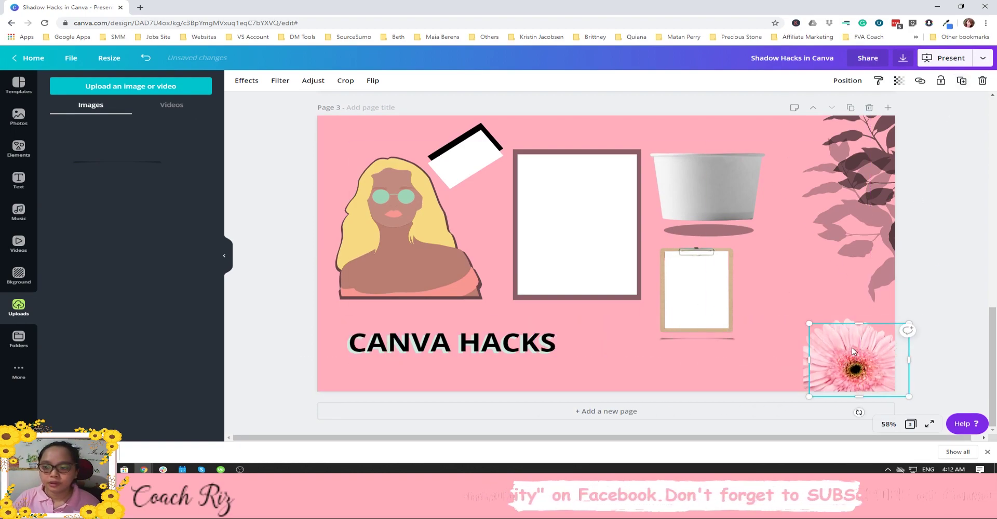
pyautogui.moveTo(854, 356); pyautogui.dragTo(833, 314)
pyautogui.click(247, 81)
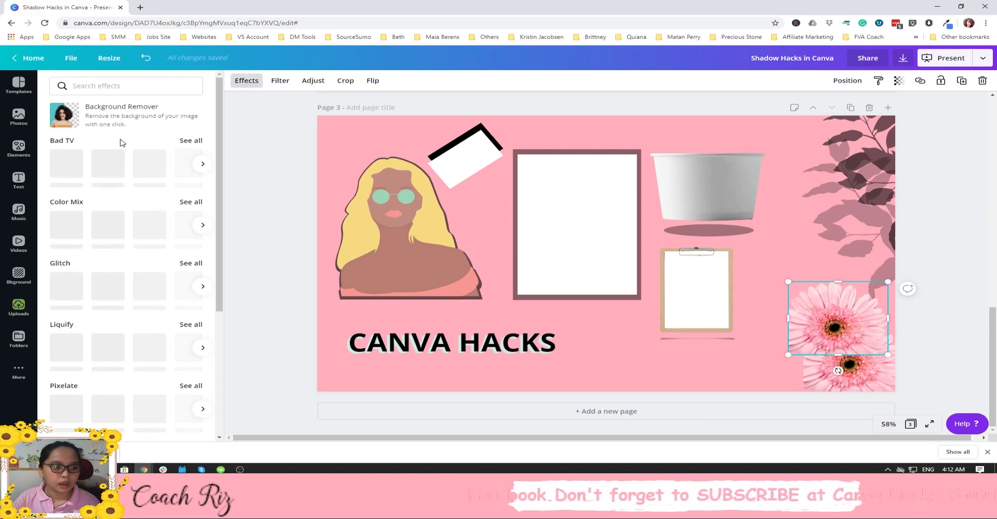
pyautogui.scroll(-2, 121, 142)
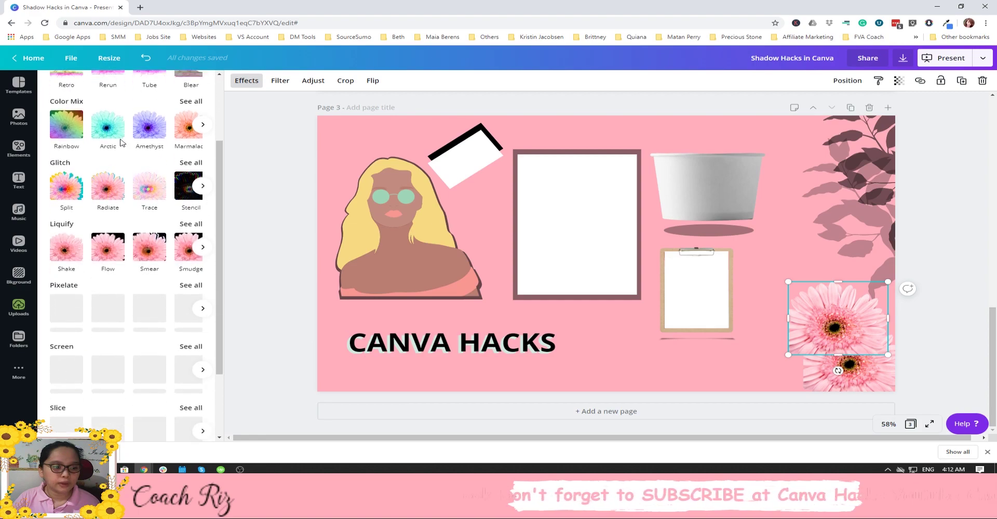
pyautogui.scroll(-2, 121, 142)
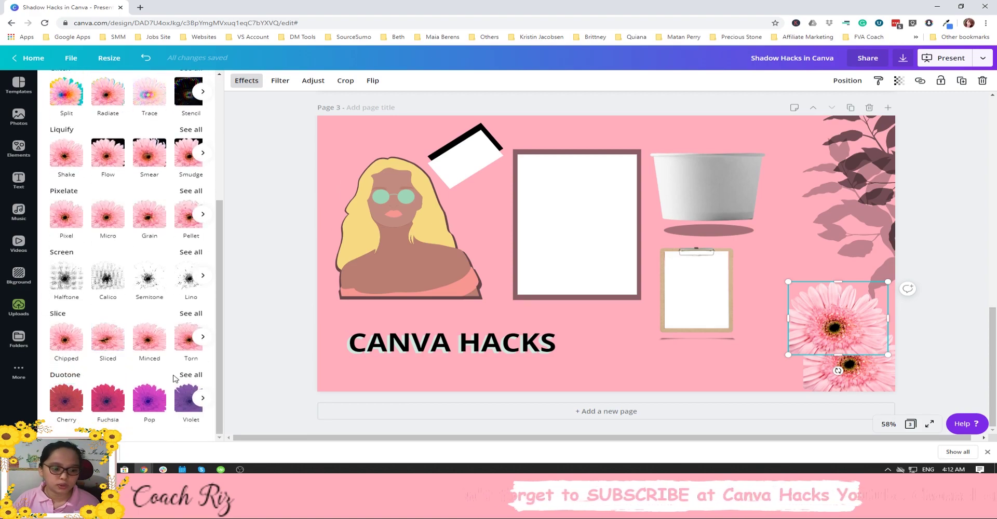
pyautogui.click(68, 401)
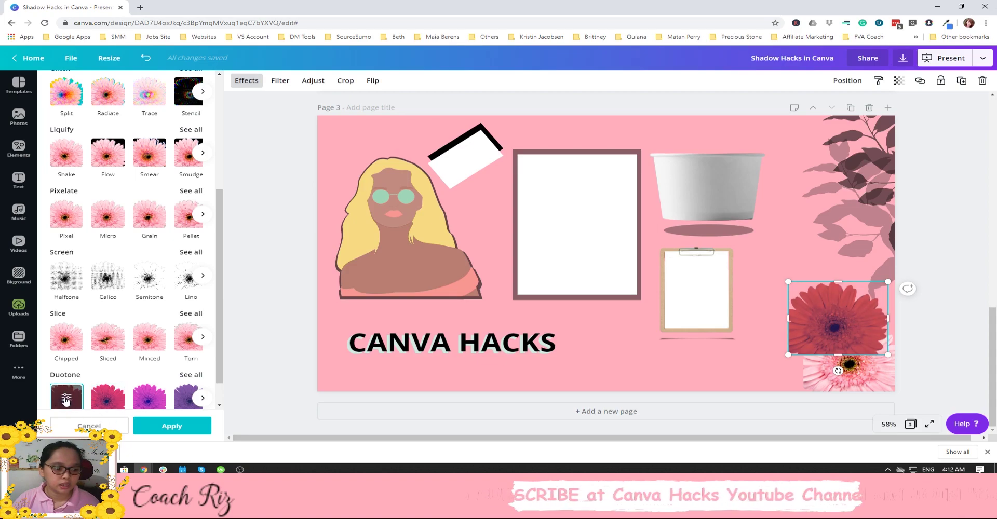
pyautogui.click(67, 399)
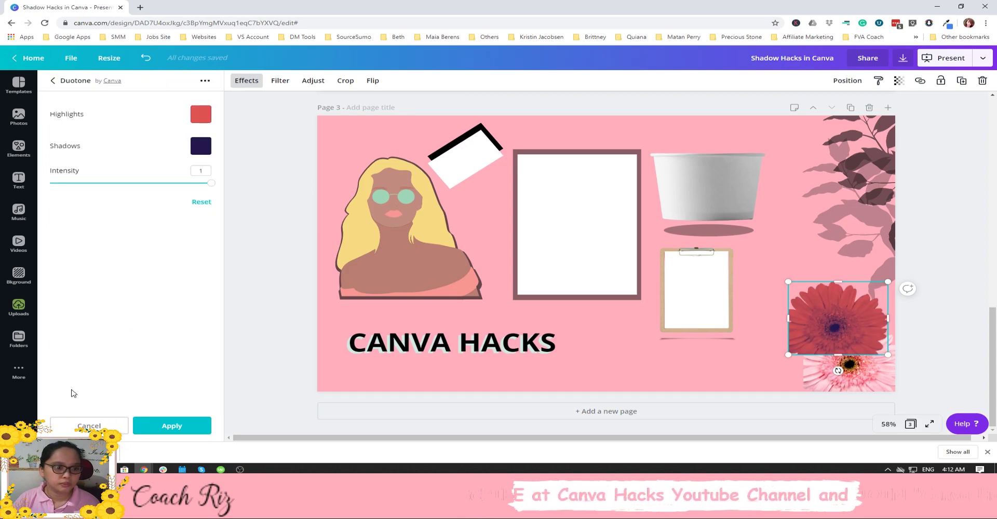
# Set both the highlights and shadows colors of the flower copy's Duotone effect to black and apply it.
pyautogui.click(198, 116)
pyautogui.moveTo(162, 131)
pyautogui.mouseDown()
pyautogui.moveTo(92, 148)
pyautogui.moveTo(46, 177)
pyautogui.mouseUp()
pyautogui.click(202, 162)
pyautogui.click(199, 147)
pyautogui.moveTo(100, 145); pyautogui.dragTo(52, 188)
pyautogui.click(172, 301)
pyautogui.click(176, 427)
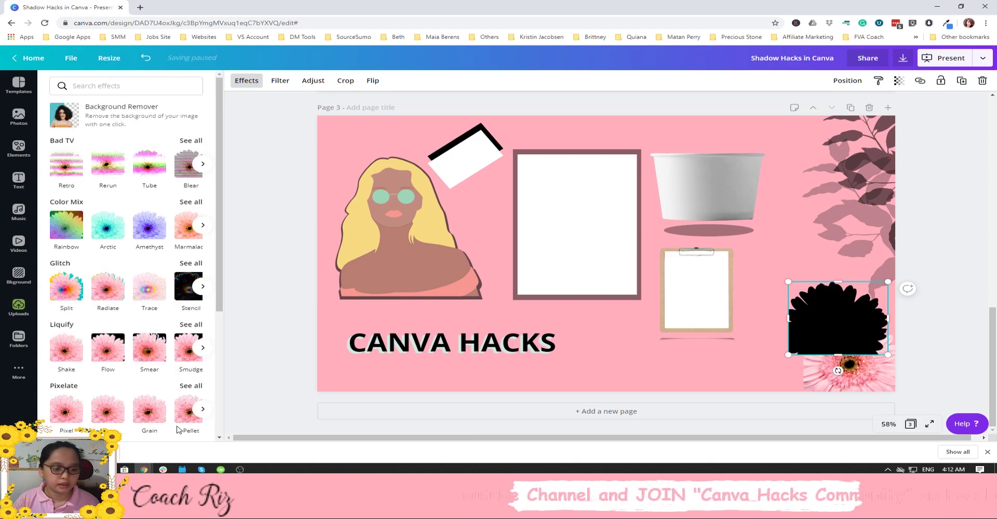
# Move the black flower silhouette over the pink flower, slightly higher, and send it backward as a shadow.
pyautogui.moveTo(844, 314); pyautogui.dragTo(858, 350)
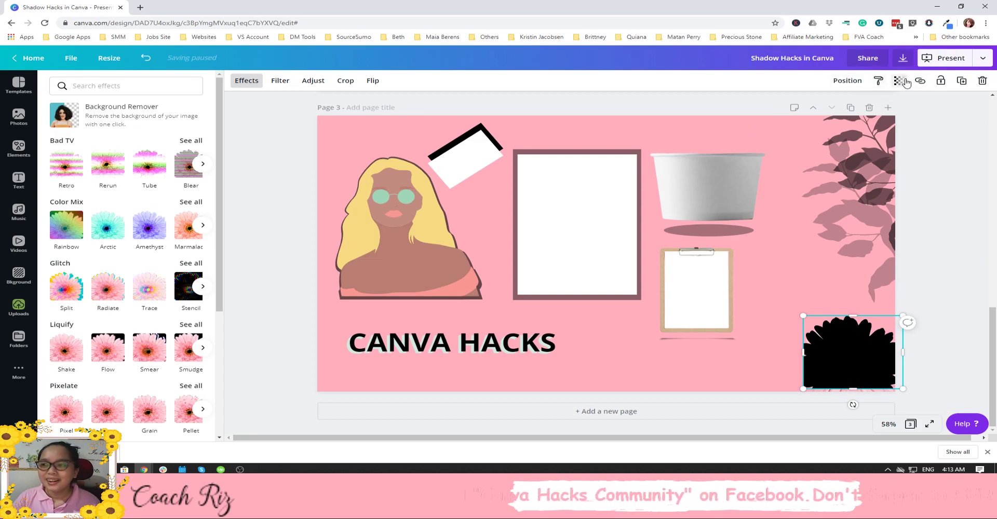
pyautogui.click(858, 84)
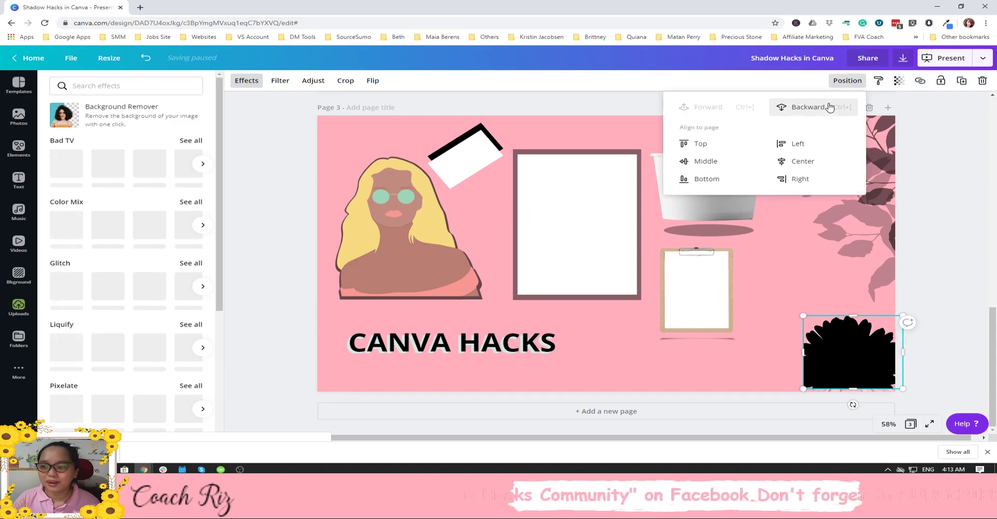
pyautogui.click(826, 107)
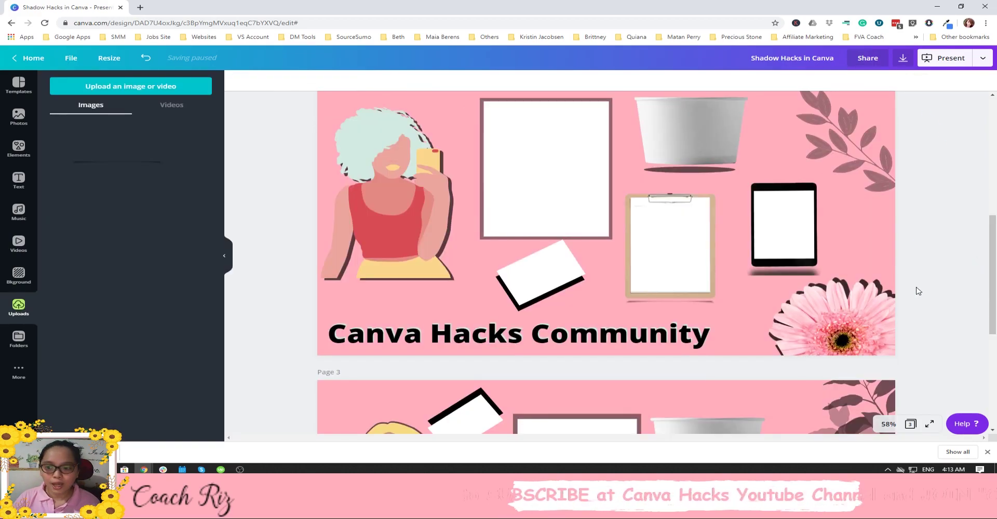
pyautogui.click(785, 224)
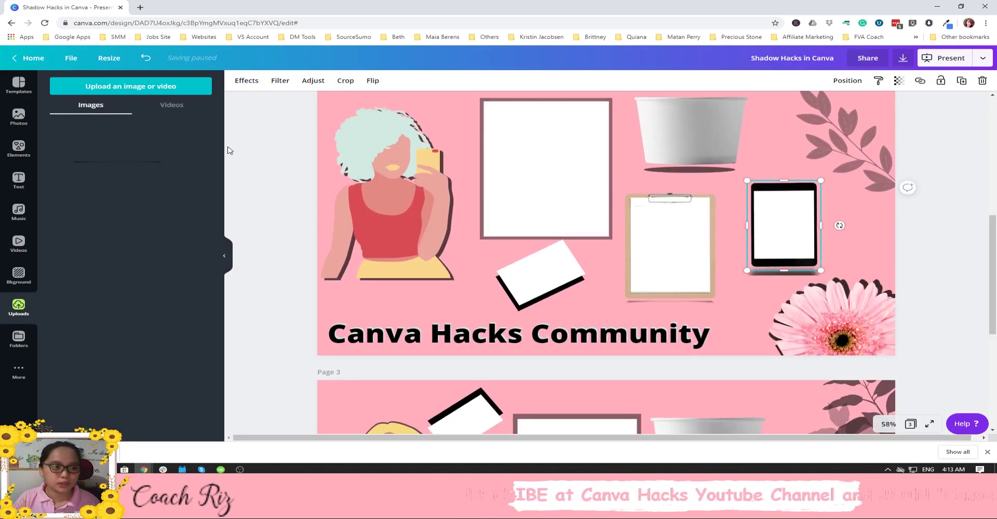
pyautogui.click(8, 114)
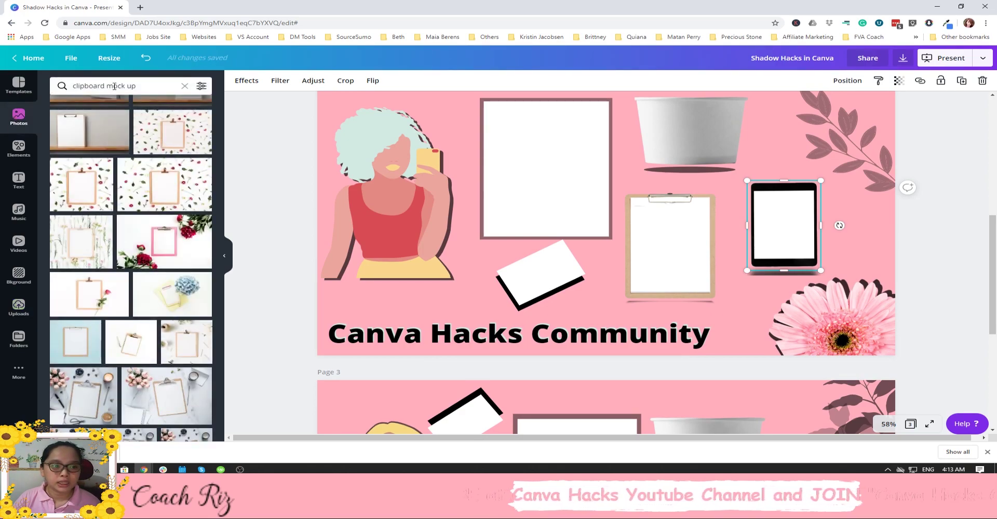
pyautogui.moveTo(104, 85); pyautogui.dragTo(62, 85)
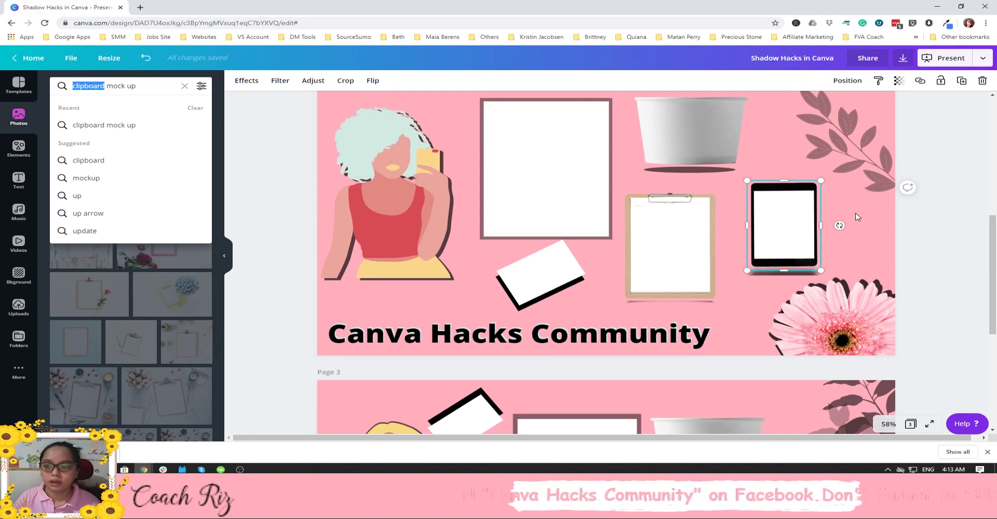
pyautogui.click(862, 231)
# Copy the tablet mockup from page 2 and paste it onto page 3.
pyautogui.click(790, 220)
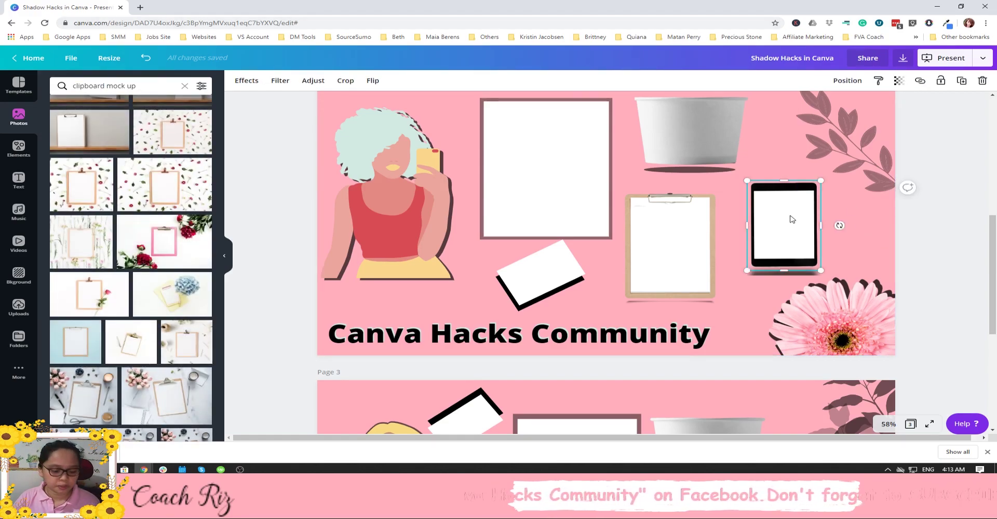
pyautogui.scroll(-5, 793, 261)
pyautogui.rightClick(793, 261)
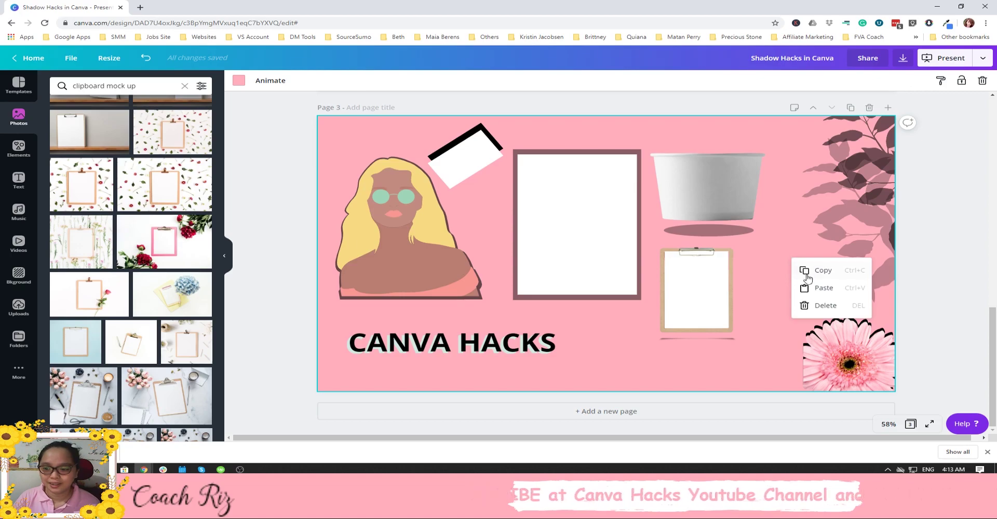
pyautogui.click(799, 283)
pyautogui.moveTo(791, 282); pyautogui.dragTo(789, 286)
# Rearrange page 3 with the clipboard shifted down and left, the pot and its shadow raised, and the tablet placed beneath the pot.
pyautogui.click(669, 326)
pyautogui.moveTo(668, 326); pyautogui.dragTo(596, 365)
pyautogui.moveTo(799, 282); pyautogui.dragTo(742, 302)
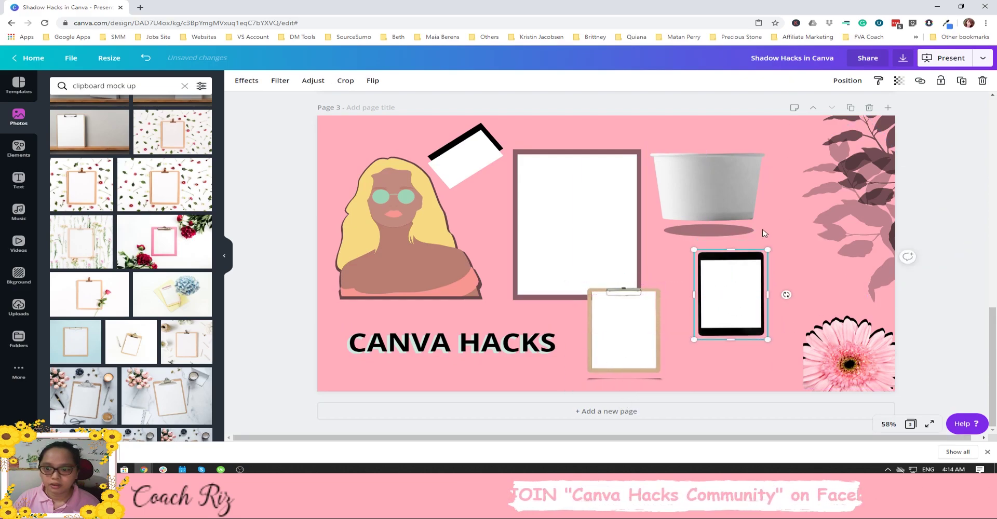
pyautogui.moveTo(716, 177); pyautogui.dragTo(704, 167)
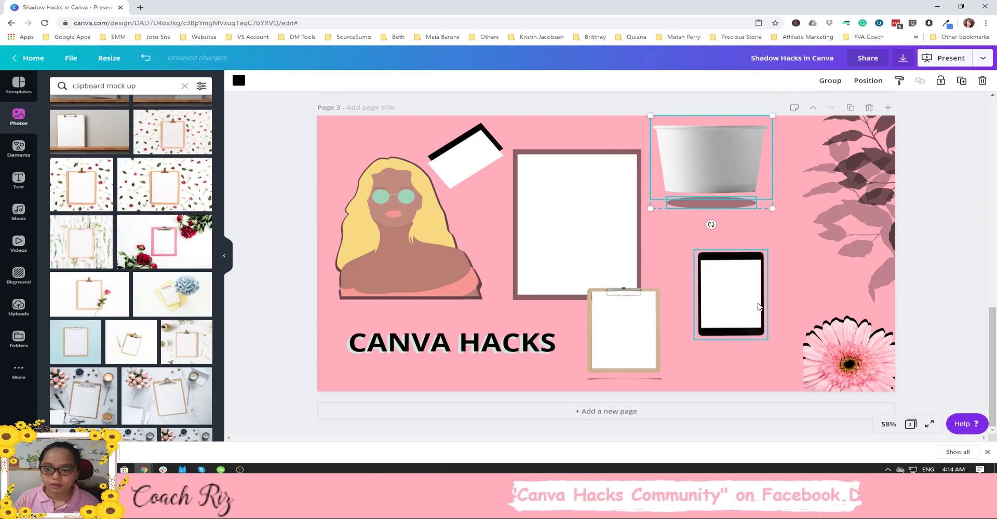
pyautogui.moveTo(758, 301); pyautogui.dragTo(757, 276)
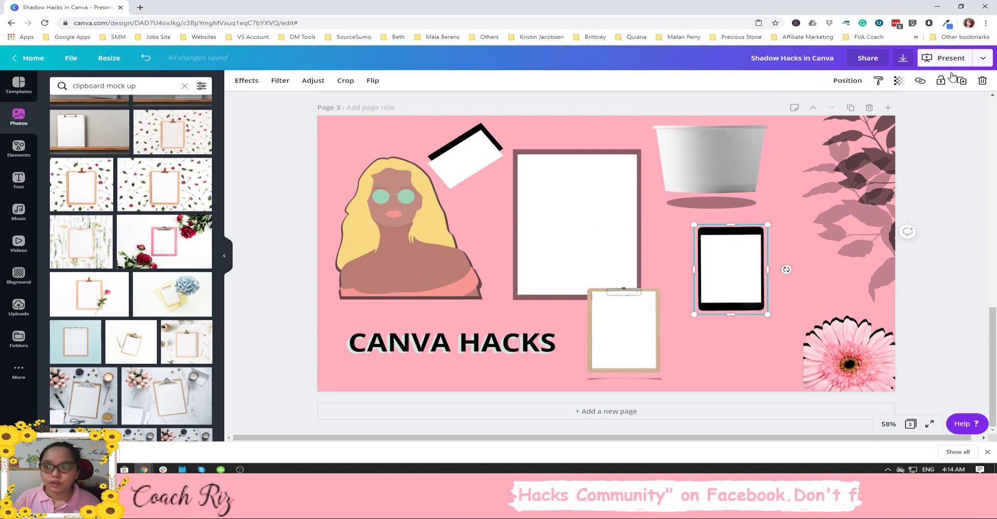
# Duplicate the page 3 tablet, rotate the copy 180 degrees, and crop it to a thin strip directly beneath the original.
pyautogui.click(961, 81)
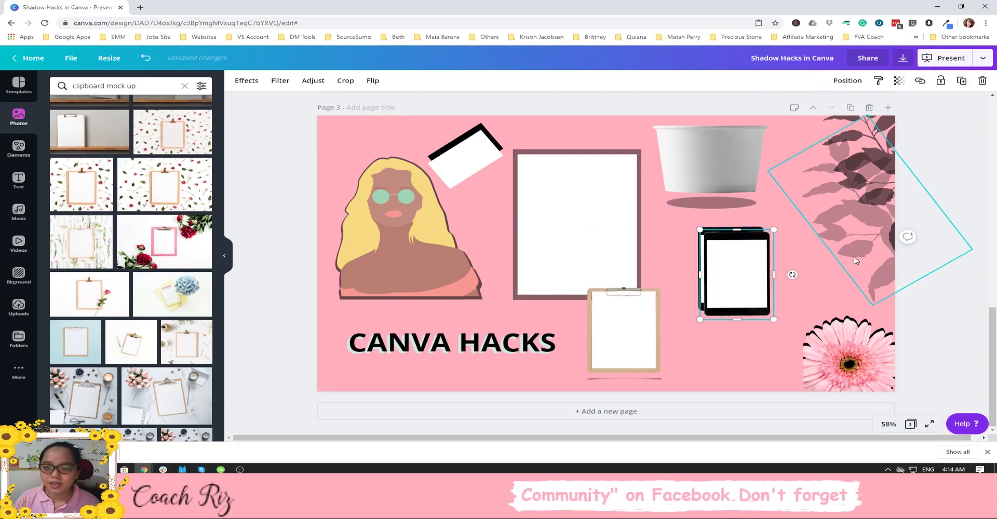
pyautogui.moveTo(792, 273); pyautogui.dragTo(674, 276)
pyautogui.moveTo(752, 274); pyautogui.dragTo(743, 348)
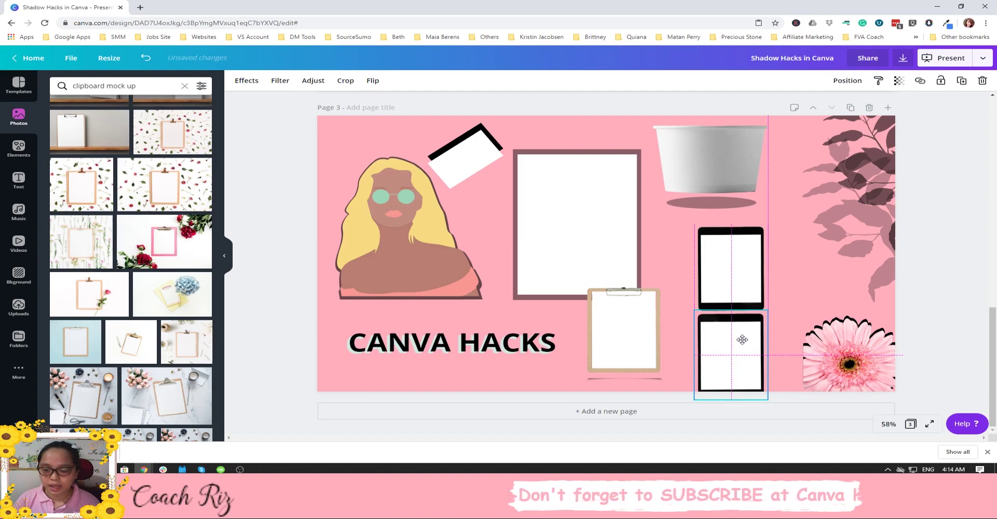
pyautogui.moveTo(732, 390); pyautogui.dragTo(737, 321)
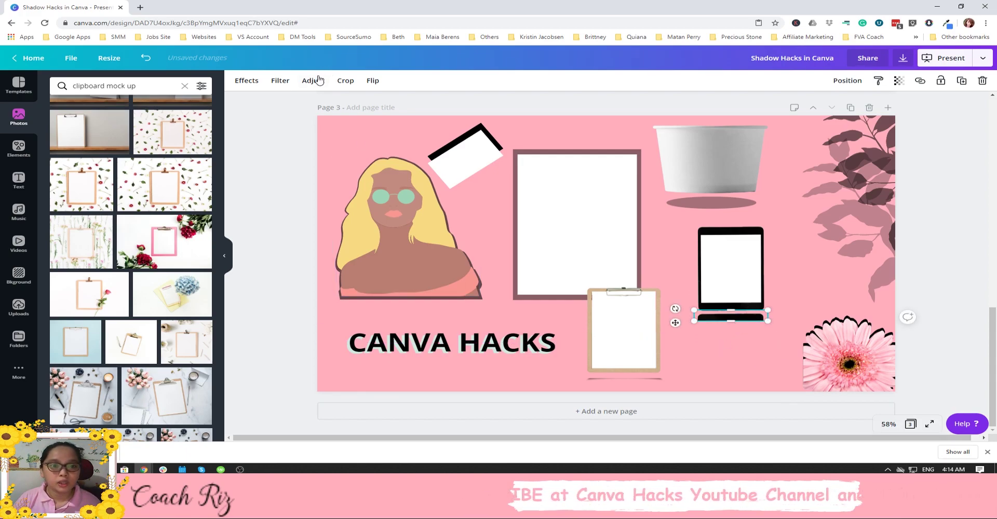
# Set the blur of the strip beneath the tablet to 30 and narrow it slightly to form a soft shadow.
pyautogui.click(314, 81)
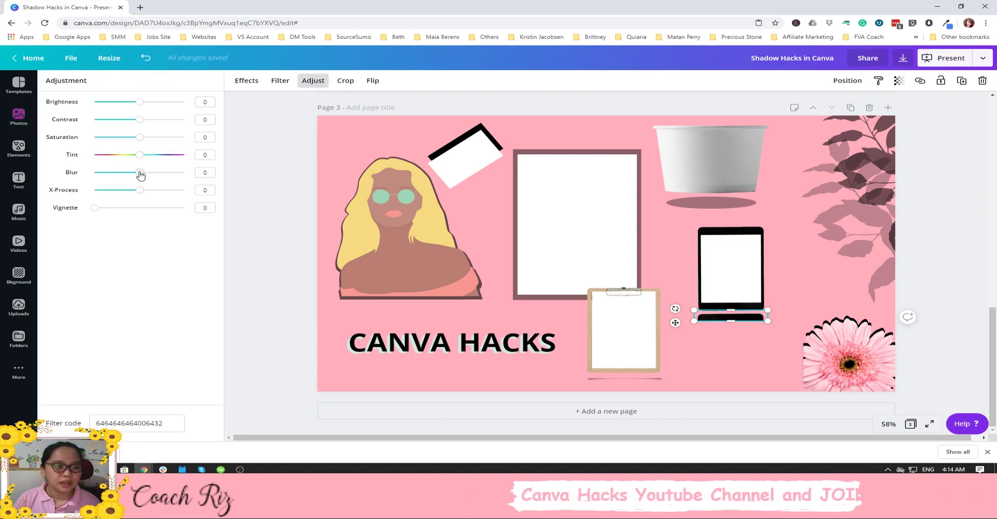
pyautogui.moveTo(141, 173); pyautogui.dragTo(156, 177)
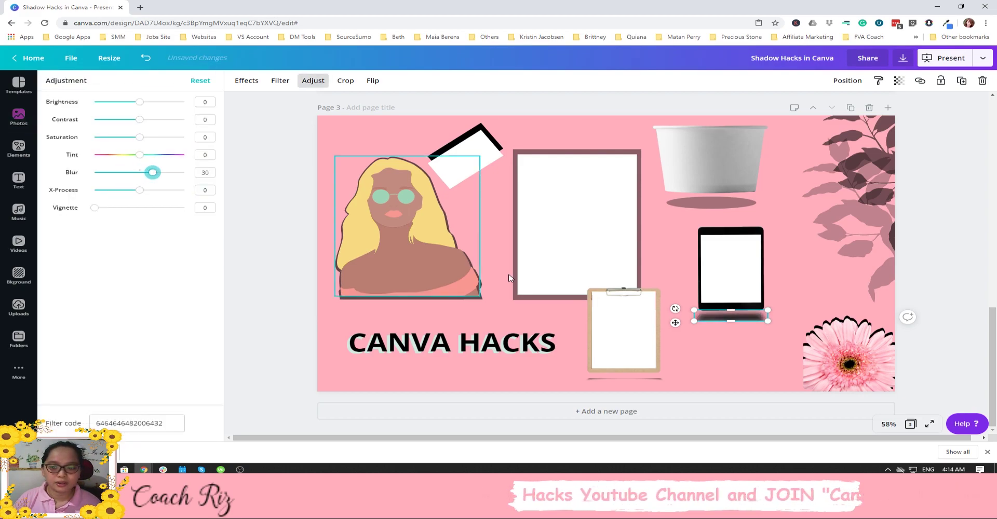
pyautogui.click(769, 340)
pyautogui.click(709, 312)
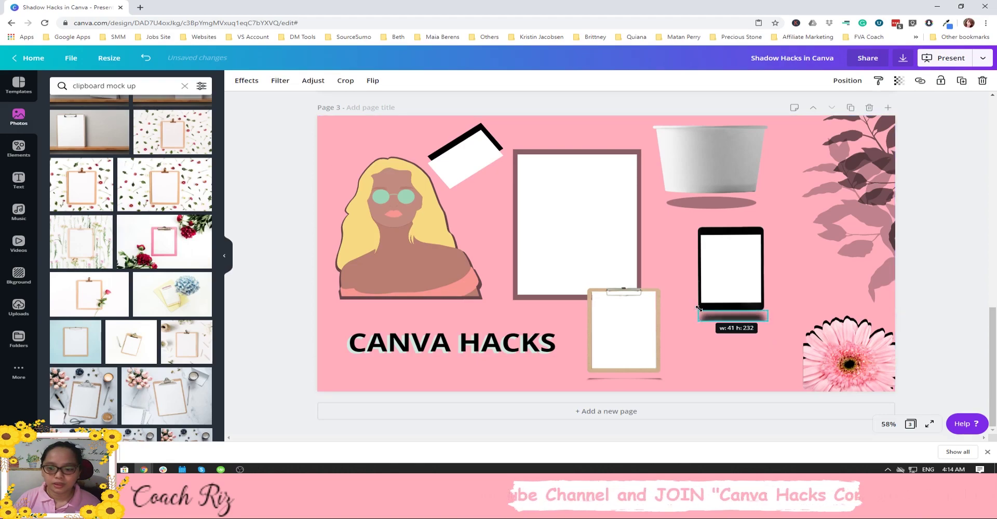
pyautogui.click(735, 345)
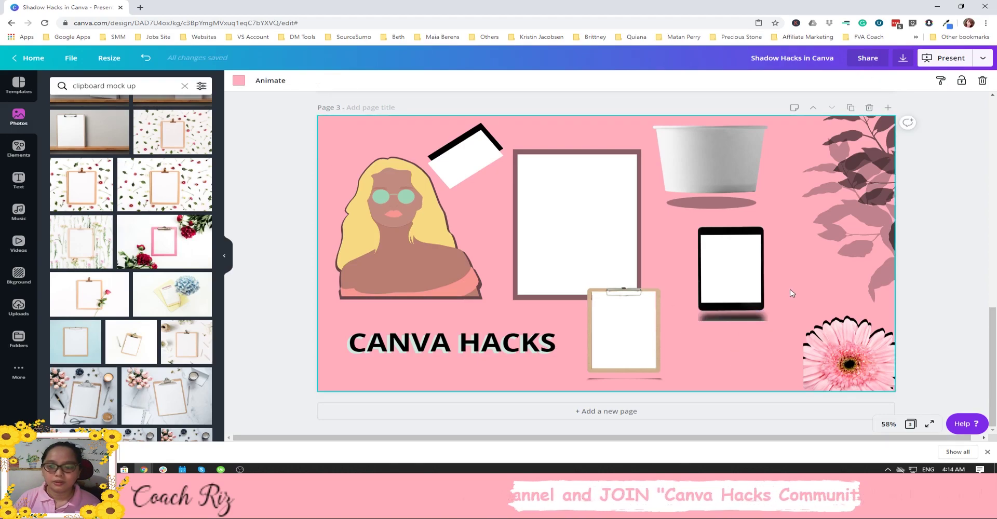
pyautogui.scroll(5, 792, 294)
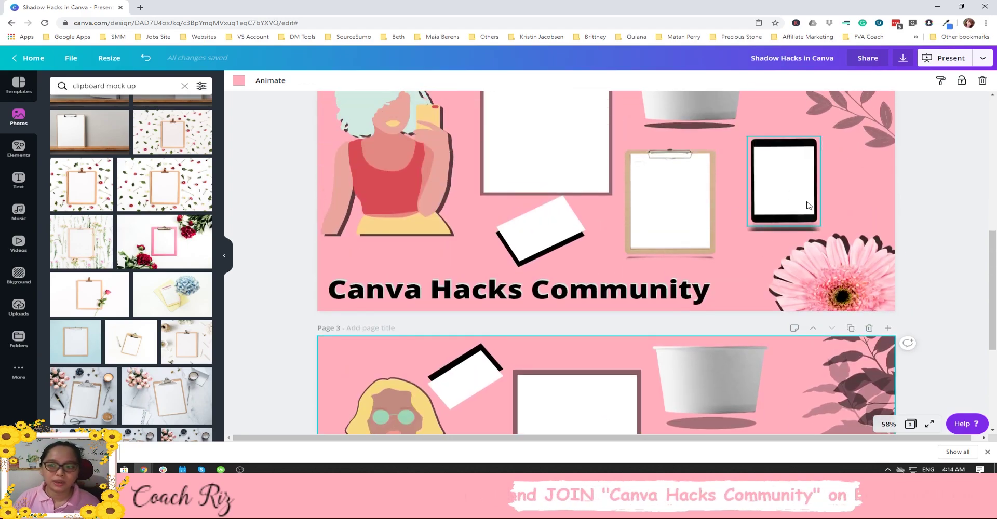
pyautogui.scroll(-4, 807, 205)
pyautogui.scroll(2, 807, 206)
pyautogui.scroll(2, 808, 205)
pyautogui.scroll(-4, 807, 205)
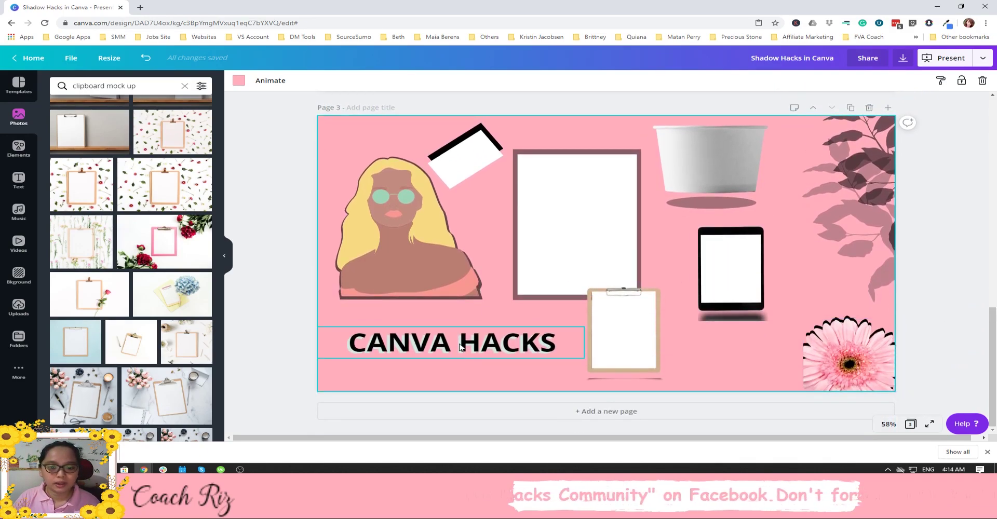
pyautogui.click(457, 347)
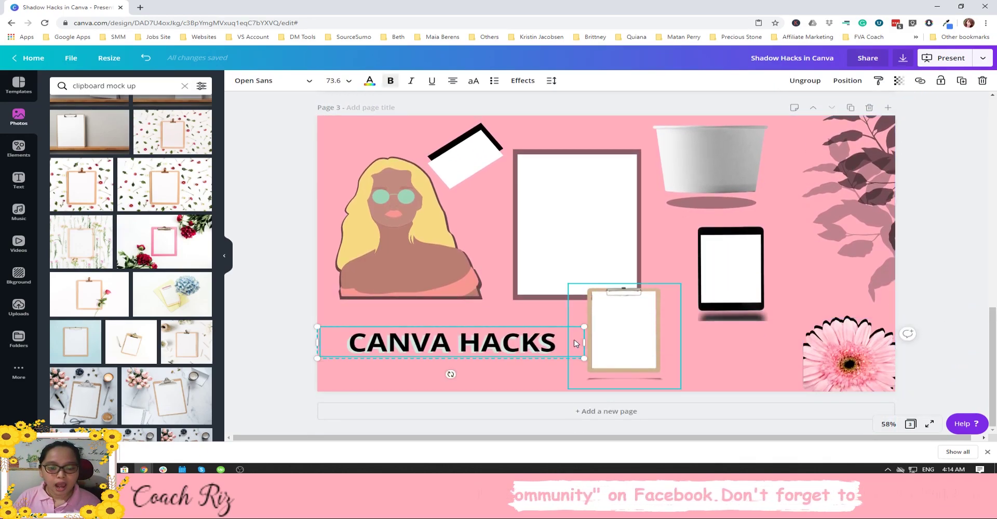
# Add page 4 and place a heading on it containing the presenter's nickname in spaced capital letters.
pyautogui.click(594, 412)
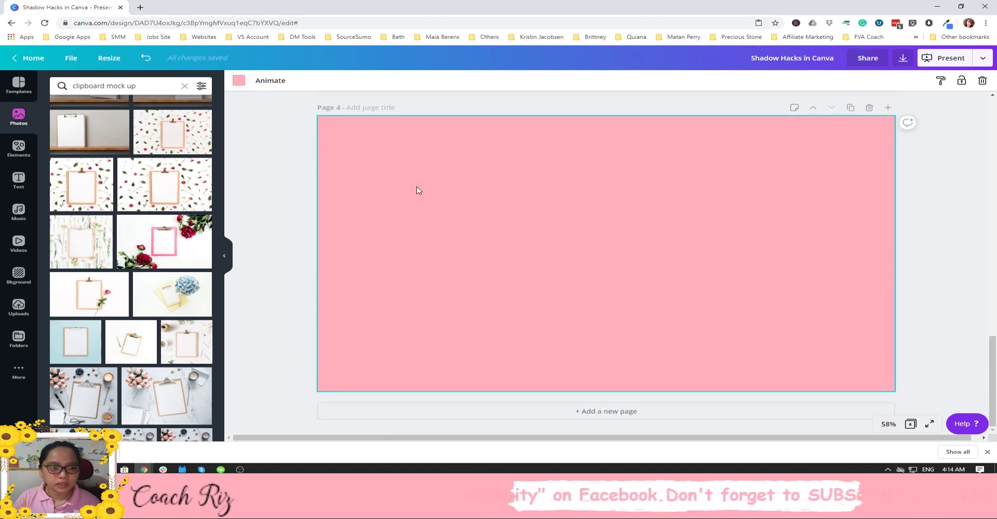
pyautogui.scroll(2, 418, 189)
pyautogui.click(19, 179)
pyautogui.click(125, 128)
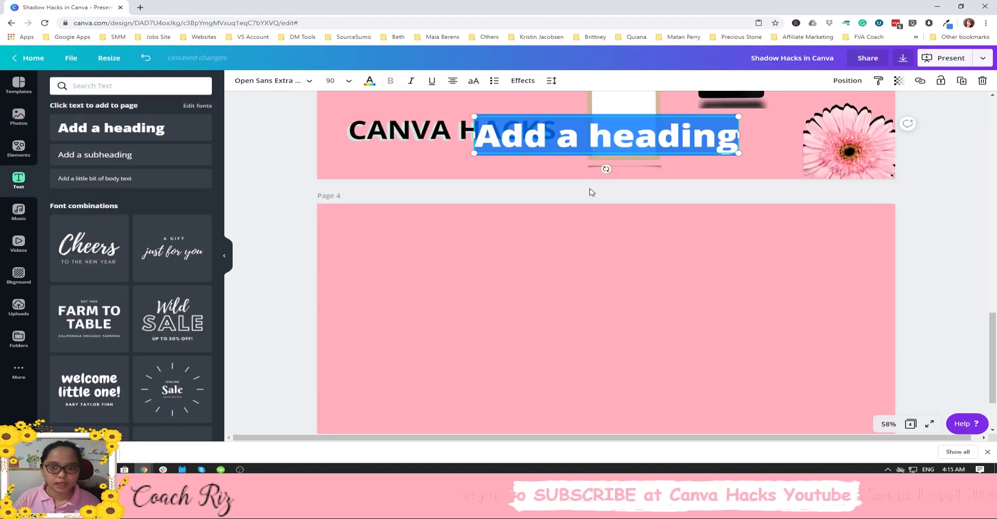
pyautogui.moveTo(696, 148); pyautogui.dragTo(696, 311)
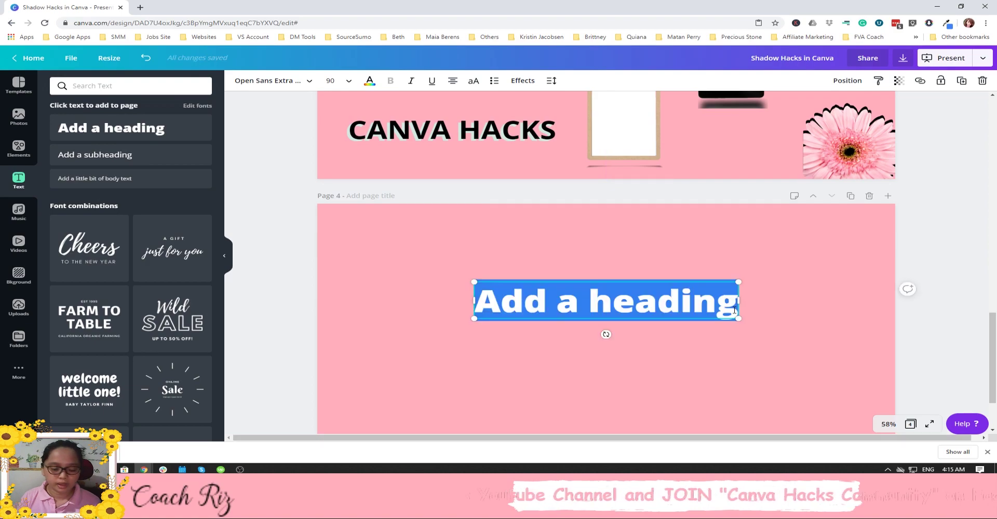
pyautogui.write('R I Z')
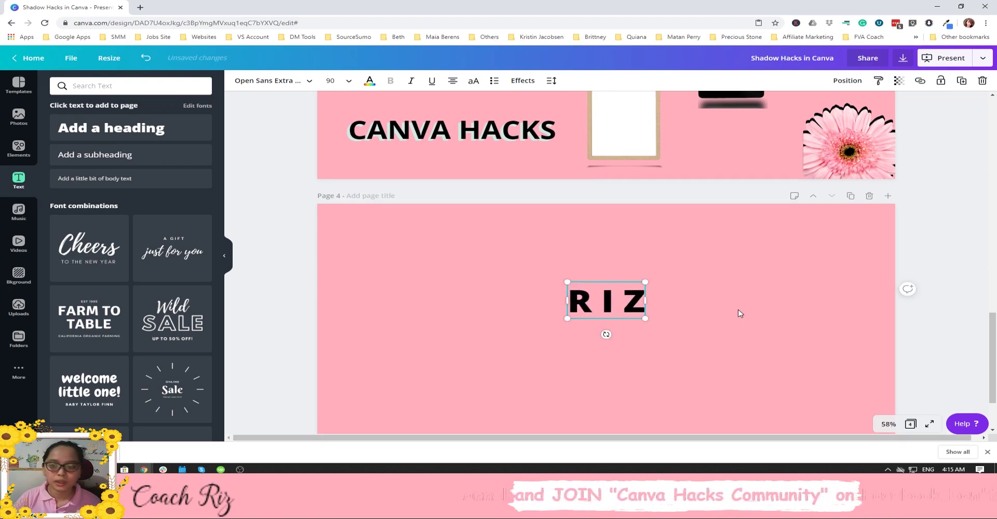
pyautogui.click(740, 313)
# Change the background color of page 4 to white.
pyautogui.scroll(-1, 763, 275)
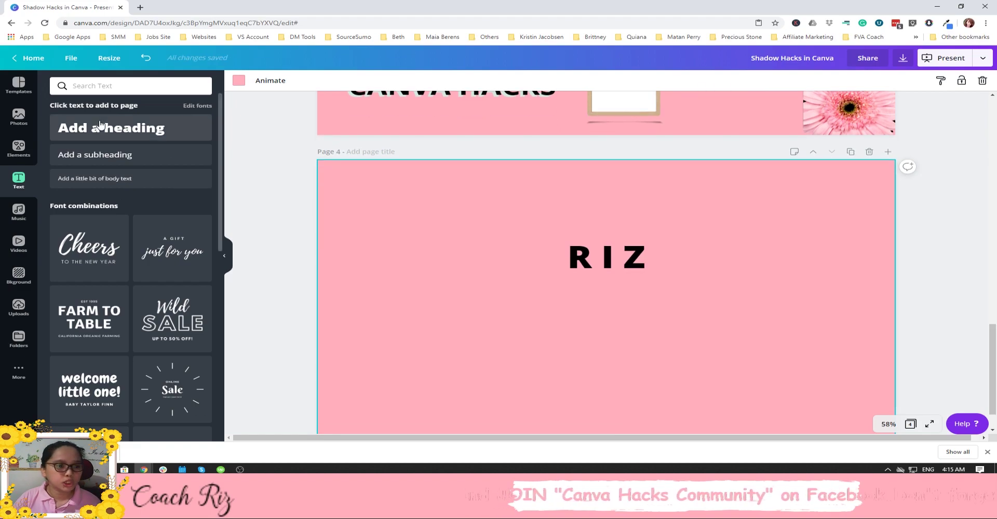
pyautogui.click(239, 80)
pyautogui.click(144, 215)
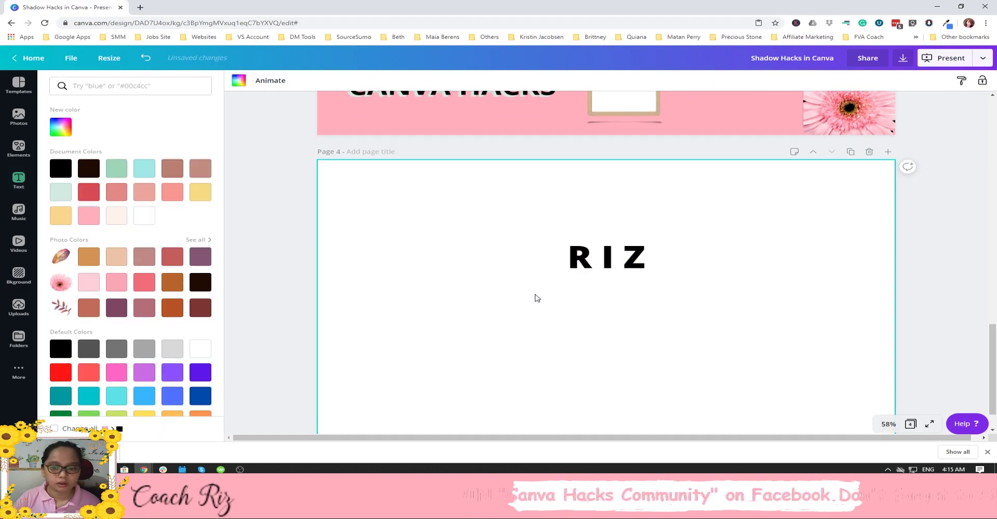
# Enlarge the page 4 heading to font size 281 and move it toward the middle of the page.
pyautogui.click(642, 255)
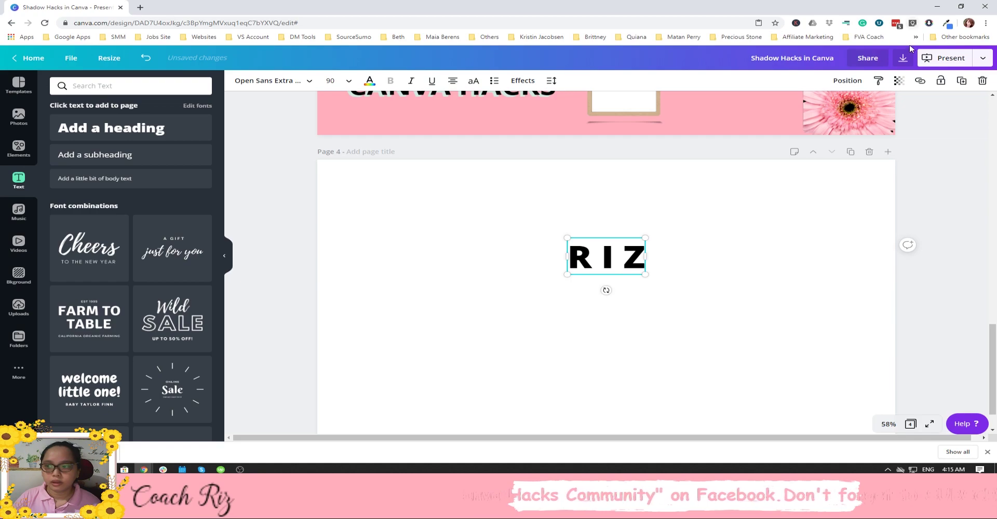
pyautogui.moveTo(646, 273); pyautogui.dragTo(811, 353)
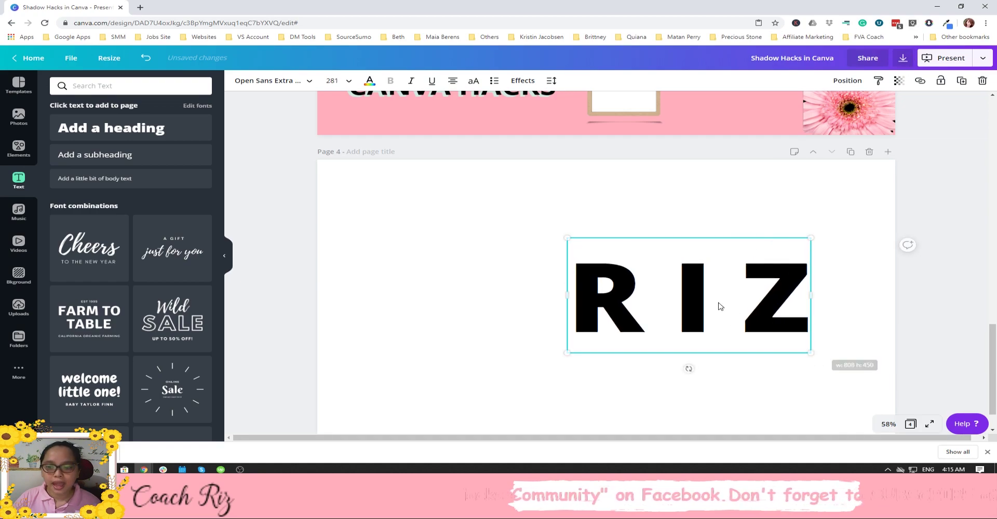
pyautogui.click(415, 259)
pyautogui.moveTo(616, 300); pyautogui.dragTo(548, 313)
# Set up the design's download as a PNG file with a transparent background.
pyautogui.click(903, 58)
pyautogui.click(906, 119)
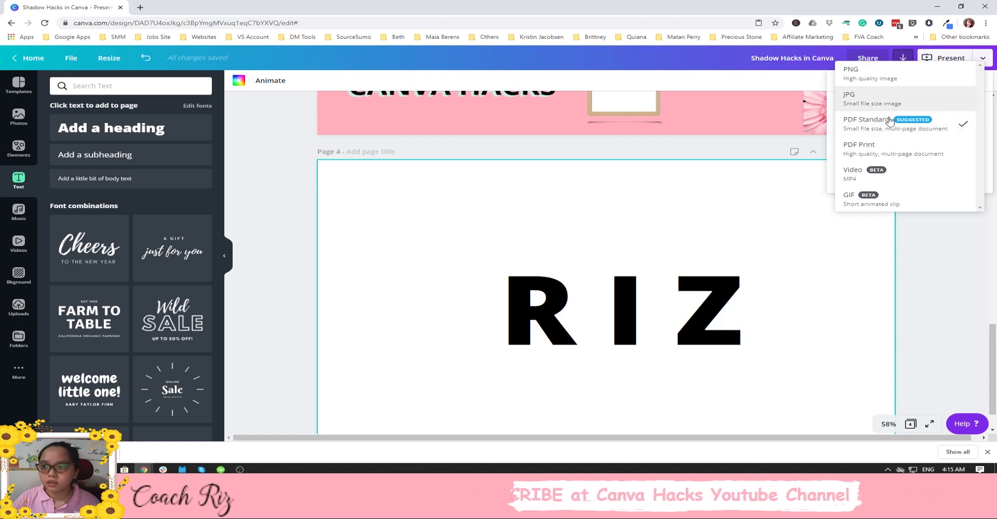
pyautogui.click(878, 78)
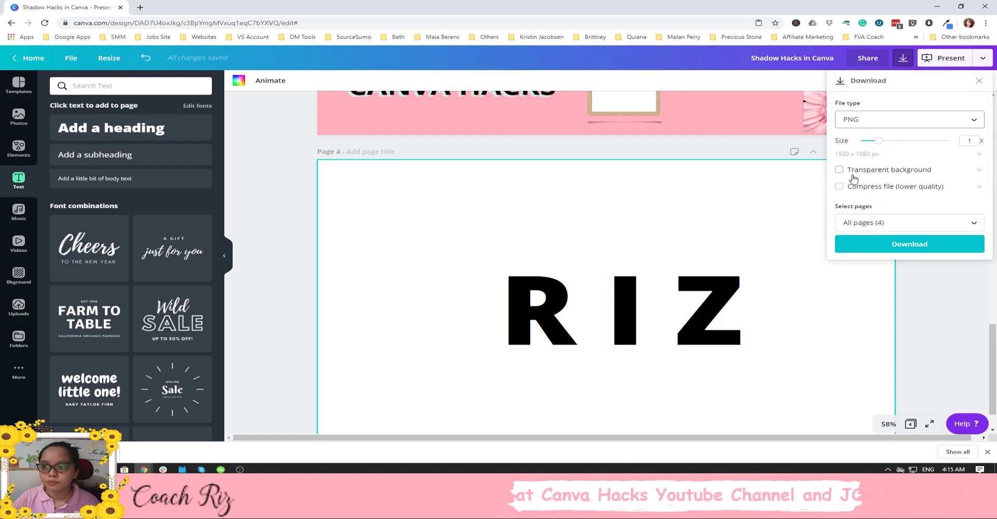
pyautogui.click(840, 172)
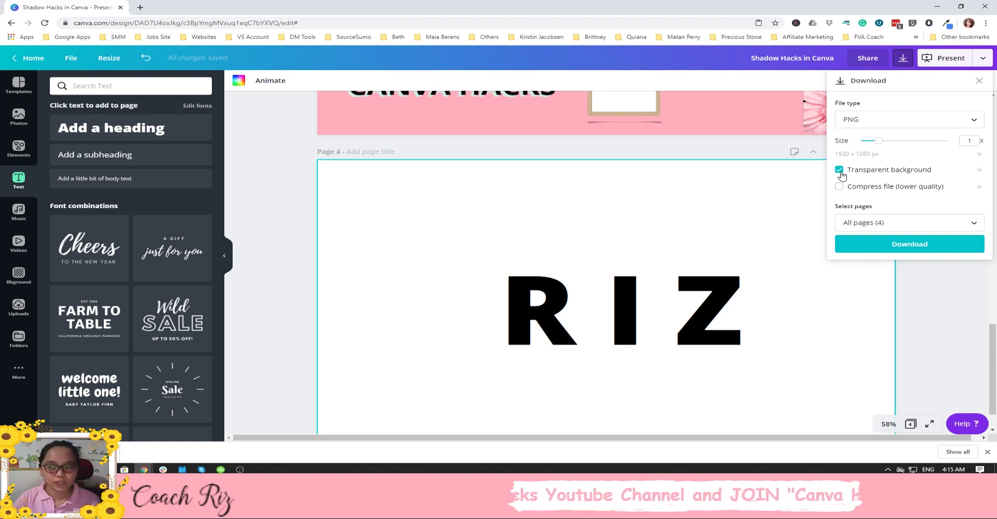
# Limit the download to page 4 only and download the file.
pyautogui.click(904, 223)
pyautogui.scroll(-2, 940, 286)
pyautogui.click(946, 330)
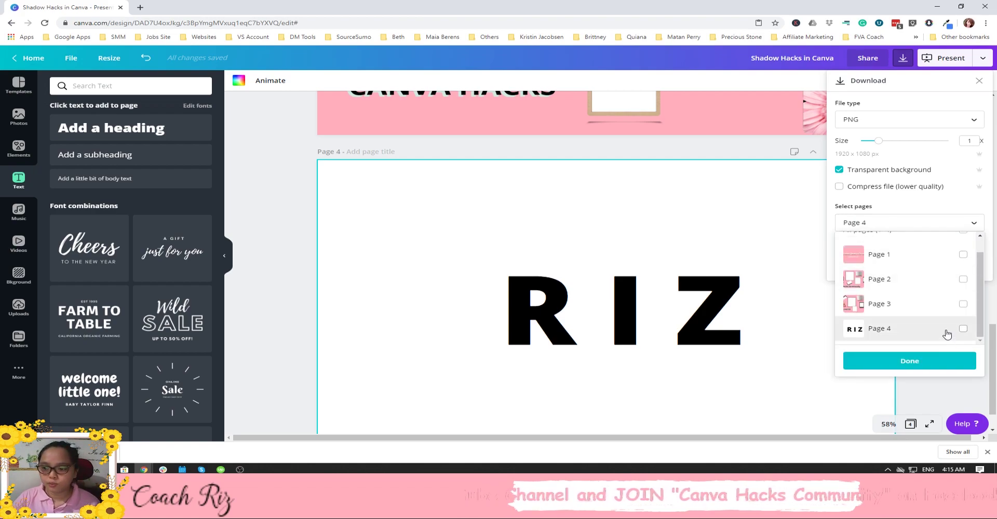
pyautogui.click(908, 362)
pyautogui.click(881, 245)
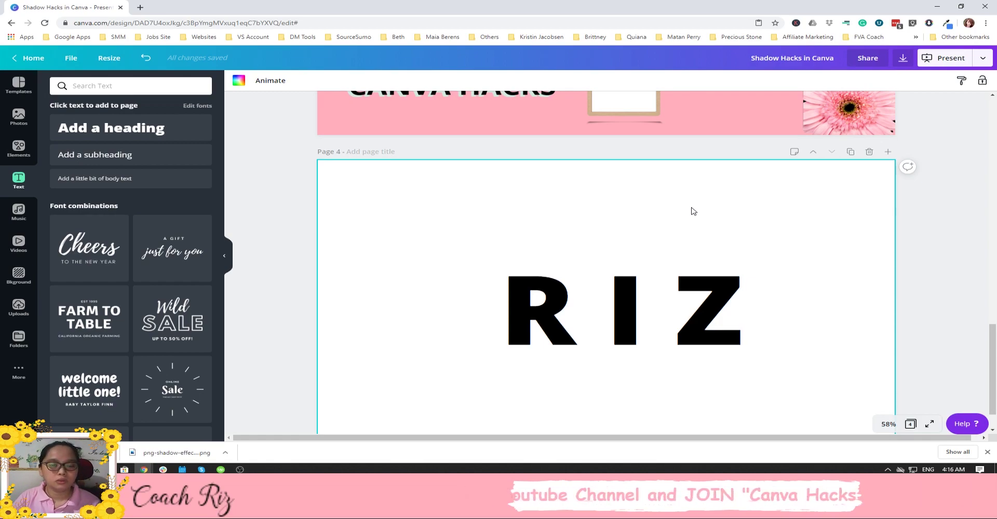
pyautogui.click(140, 7)
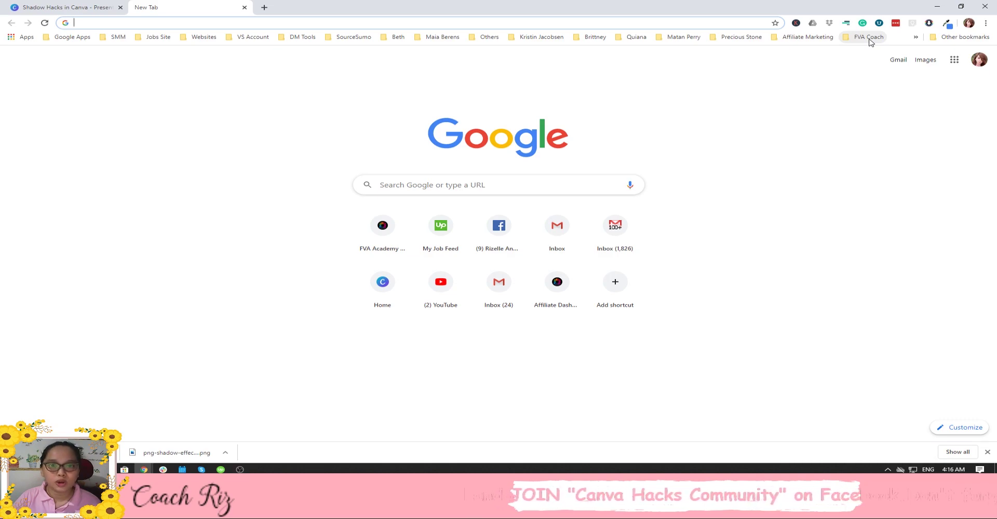
pyautogui.hotkey('ctrl', 'w')
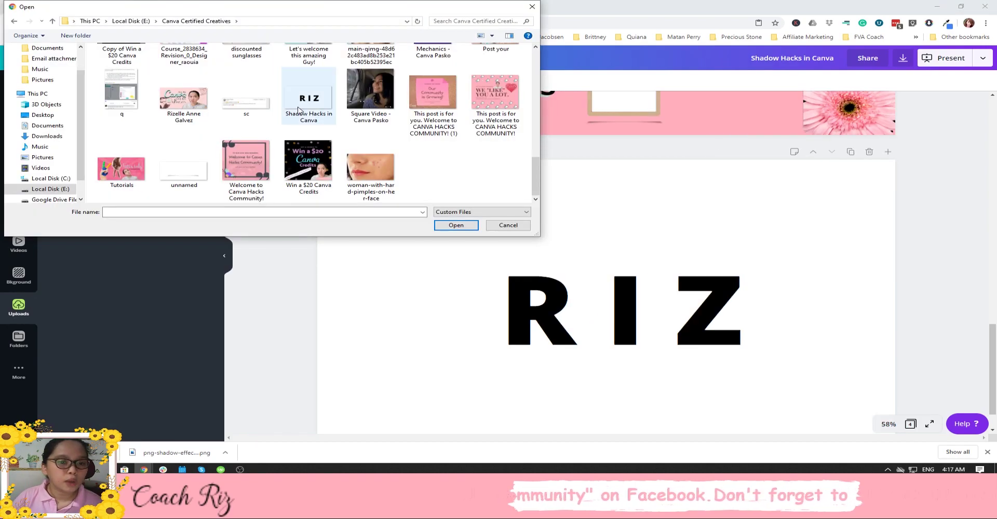
# Upload the image file "Shadow Hacks in Canva" from the Canva Certified Creatives folder to the design's uploads.
pyautogui.click(298, 110)
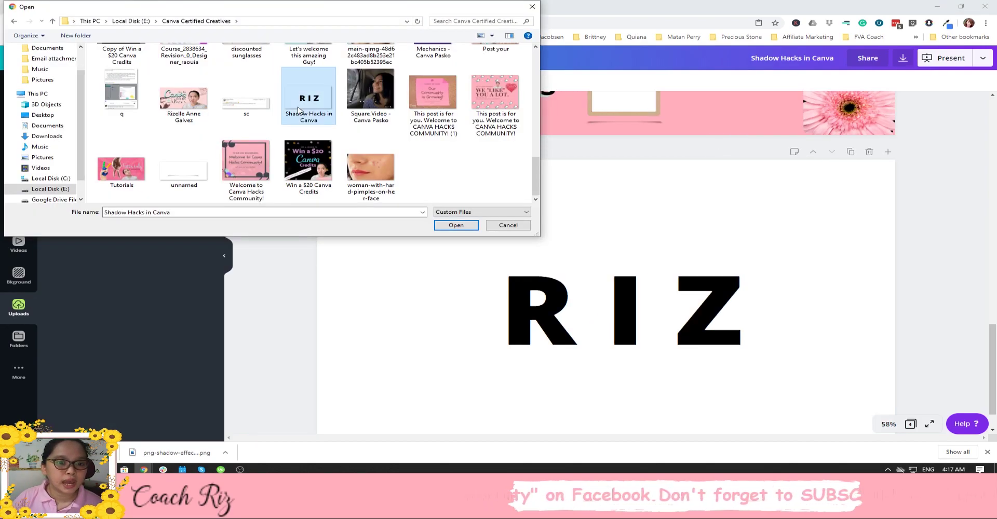
pyautogui.doubleClick(299, 110)
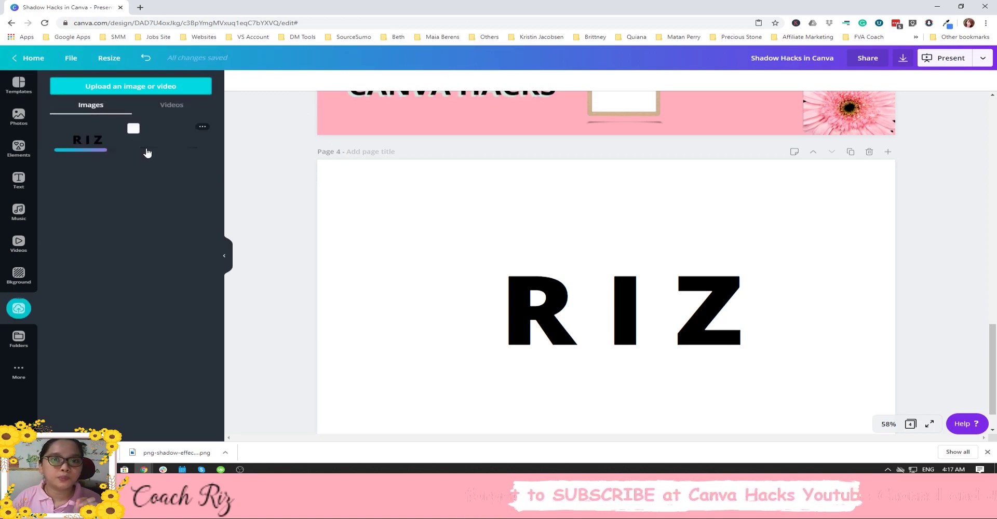
# Place the uploaded heading image on page 4 and crop its empty margins on all four sides close to the letters.
pyautogui.click(147, 151)
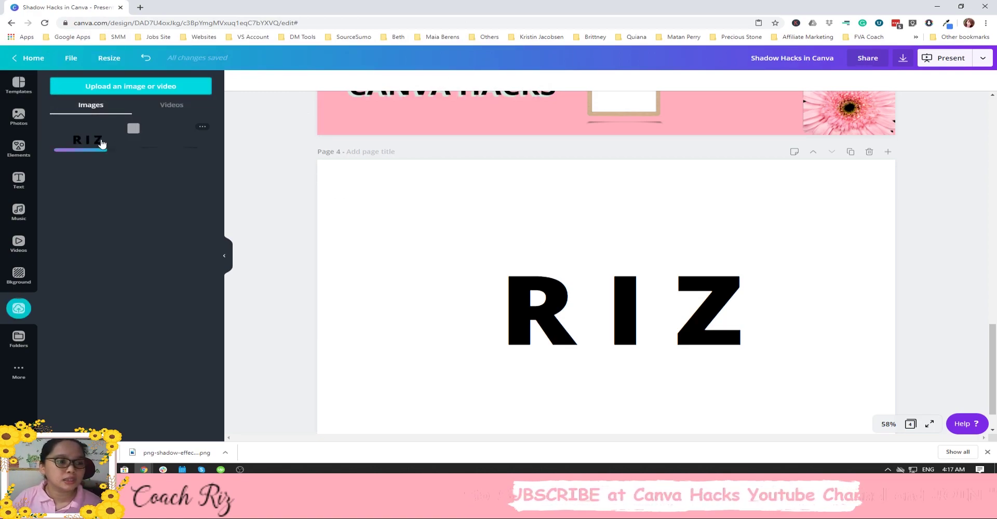
pyautogui.moveTo(402, 199); pyautogui.dragTo(333, 167)
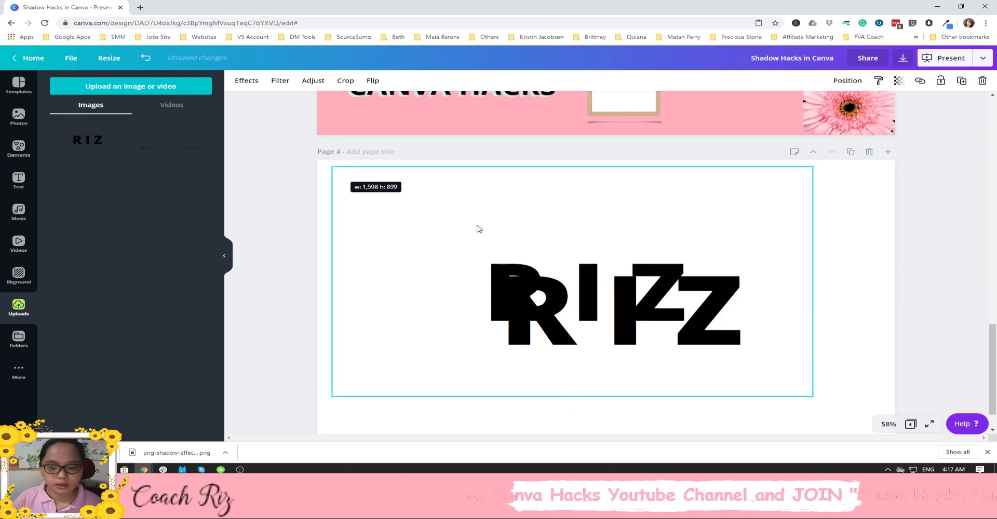
pyautogui.moveTo(579, 166); pyautogui.dragTo(581, 245)
pyautogui.moveTo(572, 396); pyautogui.dragTo(573, 353)
pyautogui.moveTo(336, 300); pyautogui.dragTo(469, 299)
pyautogui.moveTo(796, 299); pyautogui.dragTo(766, 300)
# Enlarge the cropped image so it sits slightly offset over the page 4 heading and set its blur to 46.
pyautogui.moveTo(750, 353); pyautogui.dragTo(805, 379)
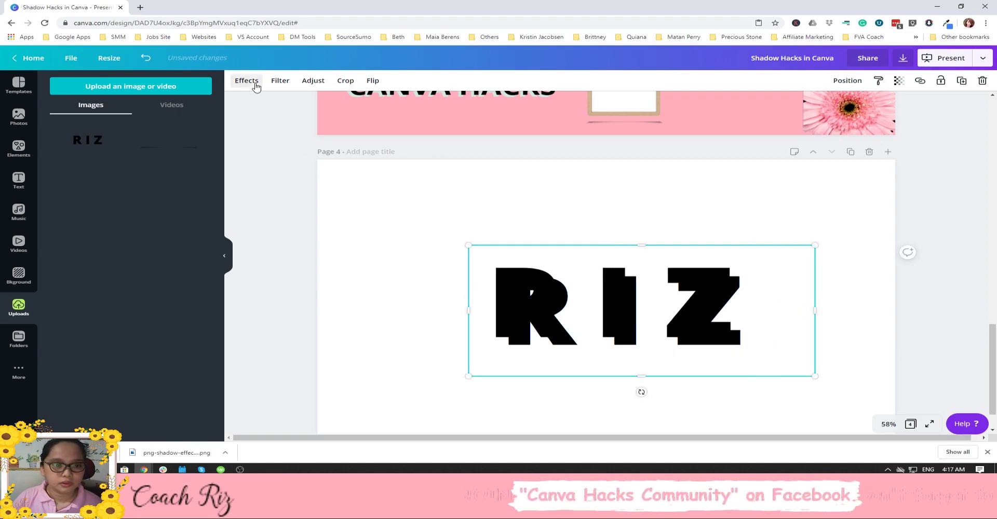
pyautogui.click(314, 82)
pyautogui.moveTo(130, 176); pyautogui.dragTo(164, 184)
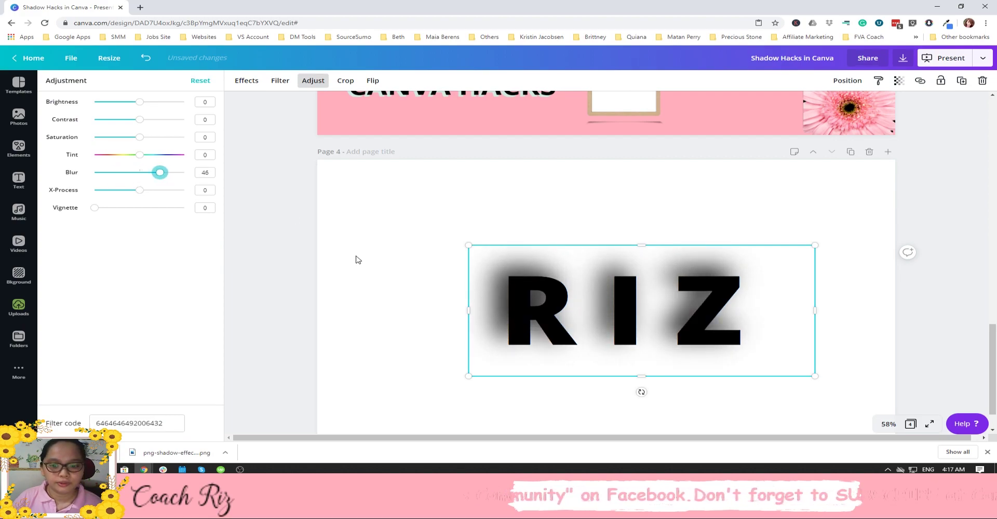
# Recolor the page 4 heading text with the salmon pink from the document colors.
pyautogui.click(540, 307)
pyautogui.click(369, 81)
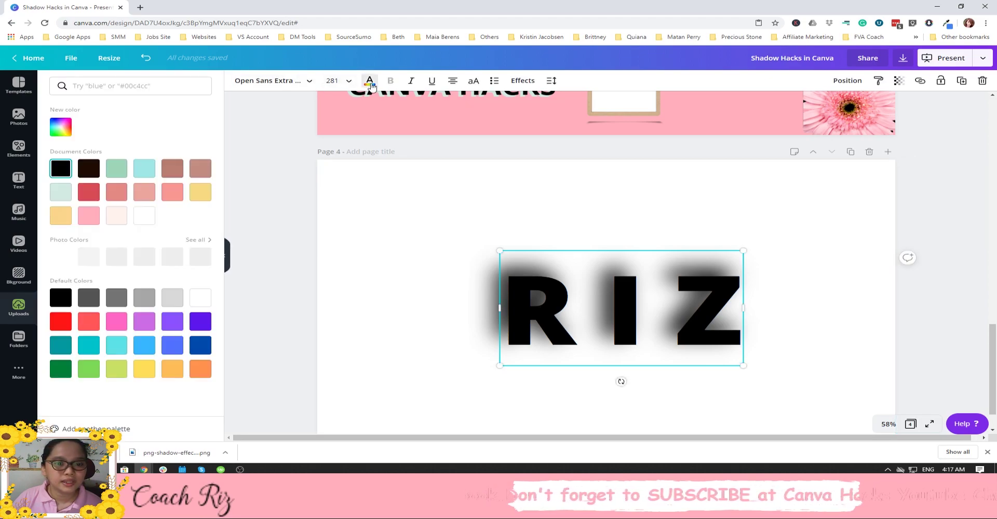
pyautogui.click(116, 192)
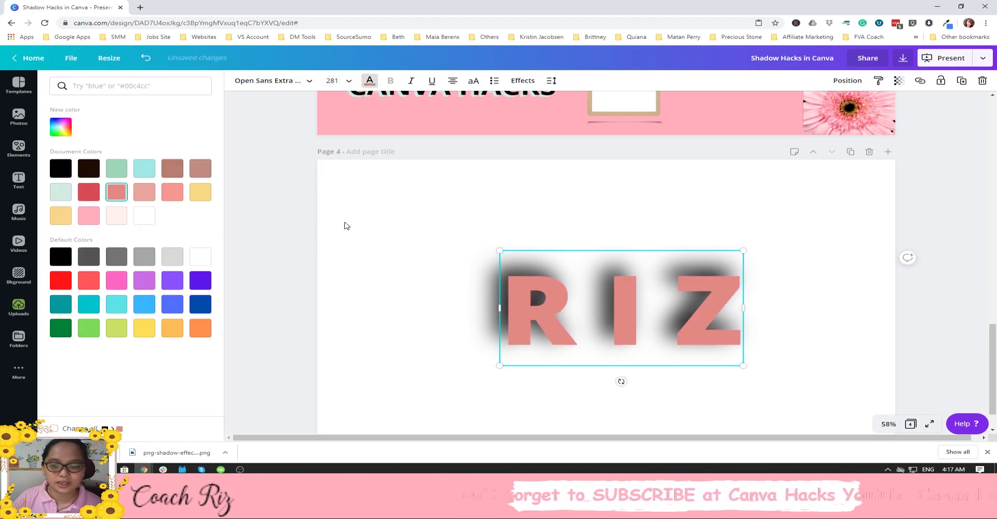
# Shrink the heading and its blurred shadow image together and place them in the upper-left area of page 4.
pyautogui.moveTo(346, 226); pyautogui.dragTo(853, 330)
pyautogui.moveTo(752, 296); pyautogui.dragTo(545, 217)
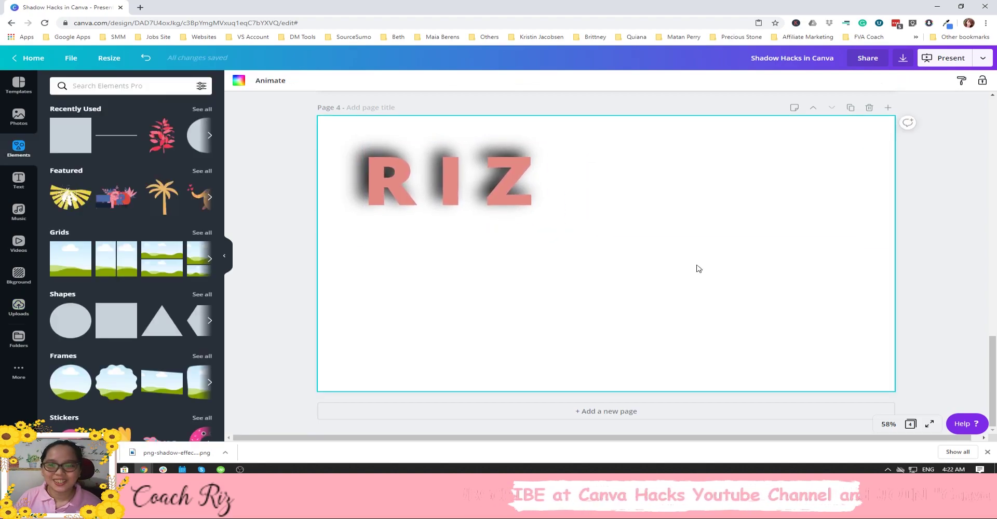
# Present the design full screen from page 1 using the Standard presentation type.
pyautogui.scroll(7, 698, 268)
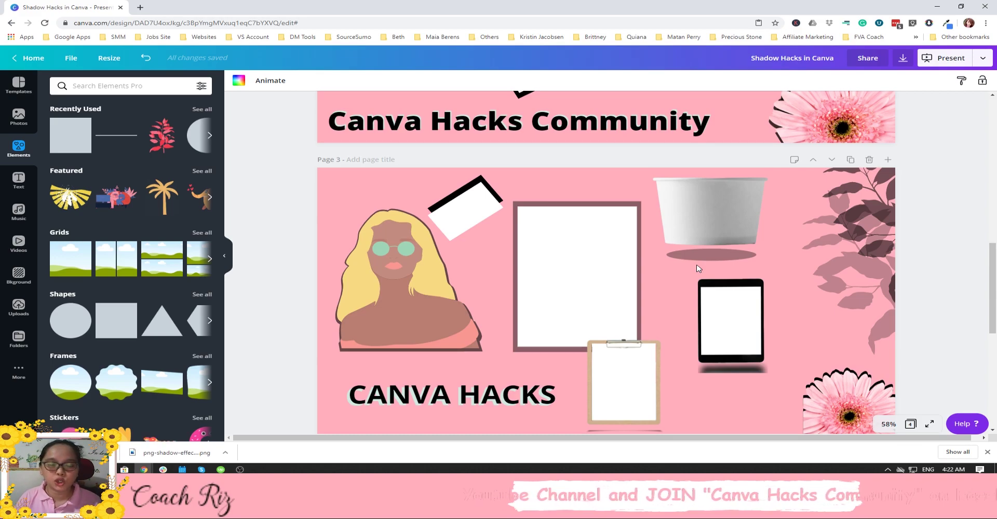
pyautogui.scroll(10, 698, 268)
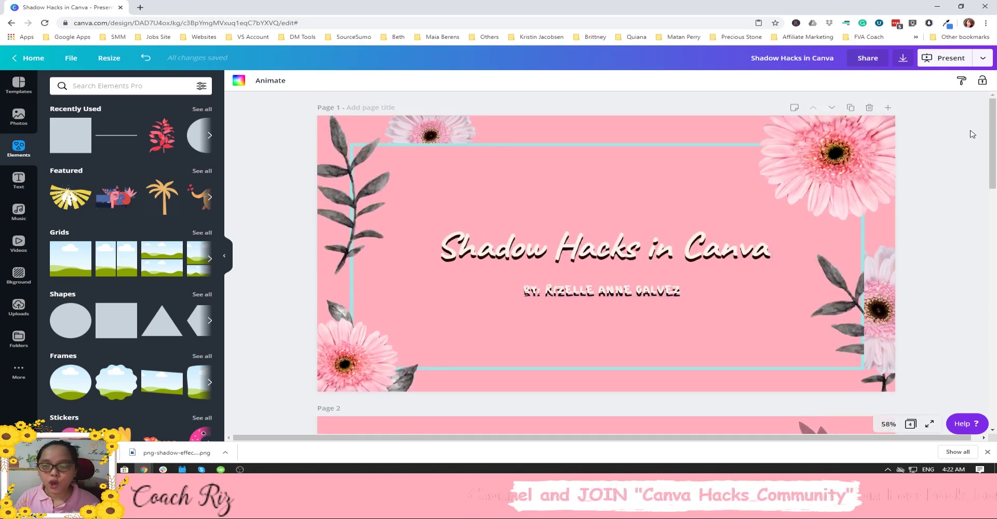
pyautogui.click(943, 58)
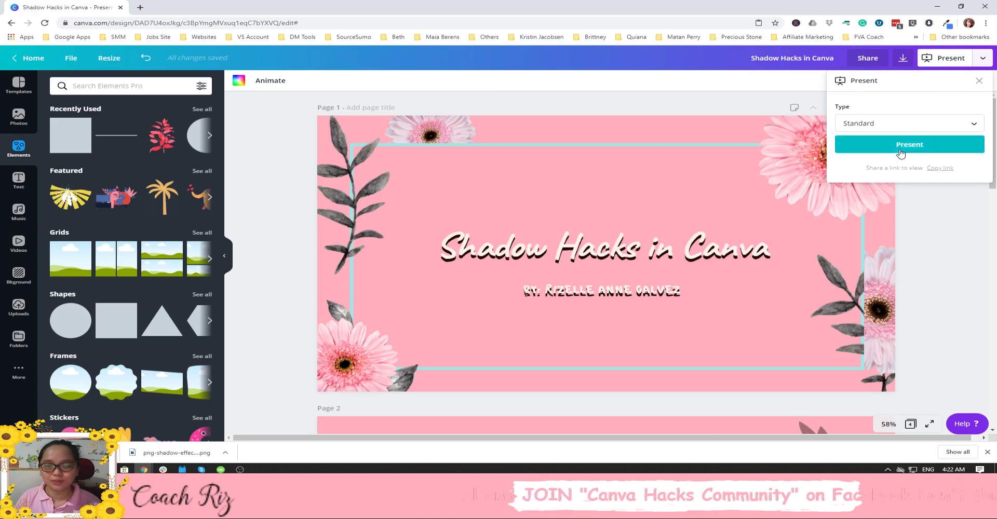
pyautogui.click(899, 151)
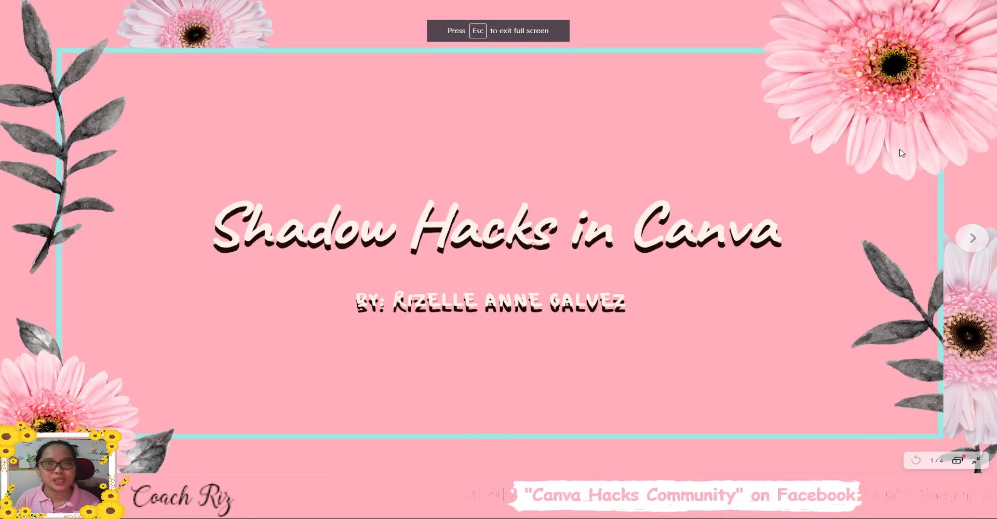